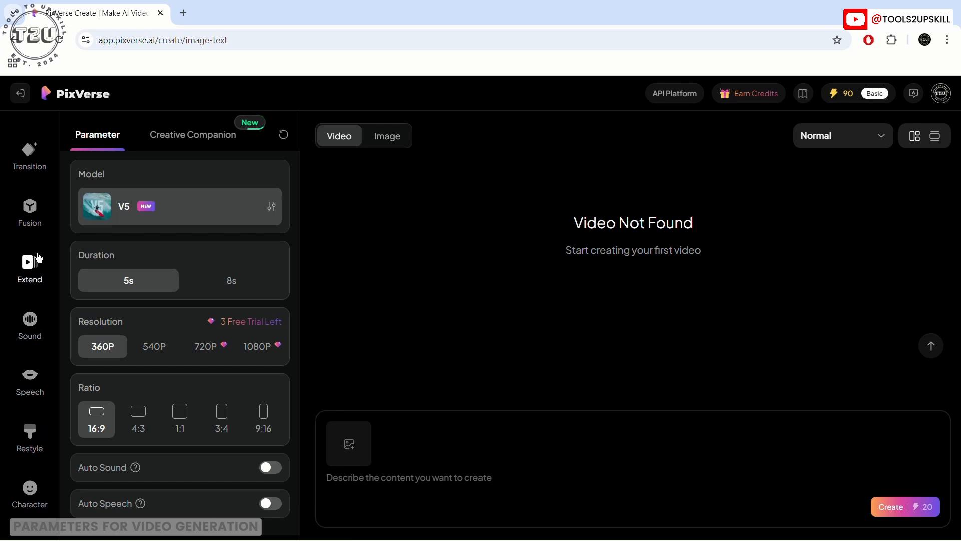
Step: Look at the image creations and the Creative Companion, and return to the video generation parameters
scroll(30, 250, "up", 3)
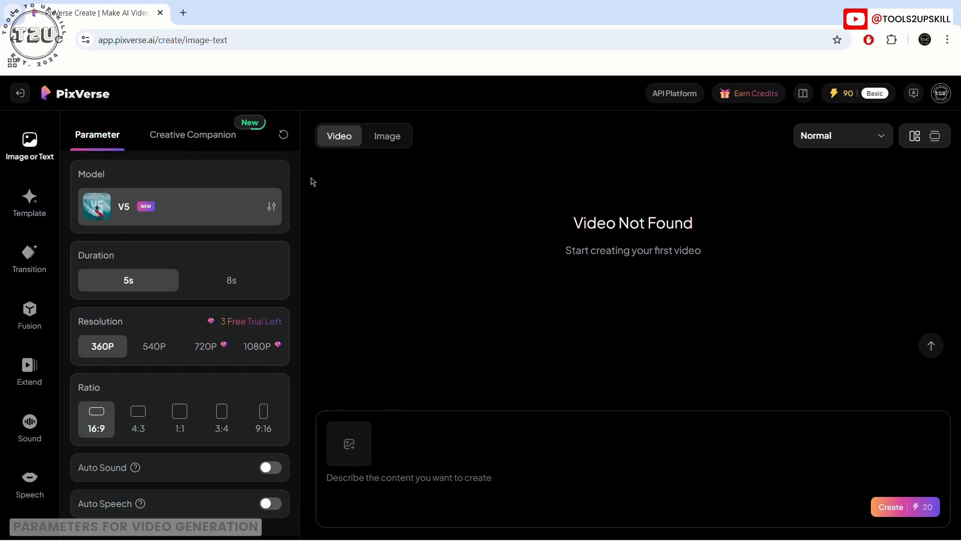
left_click(397, 141)
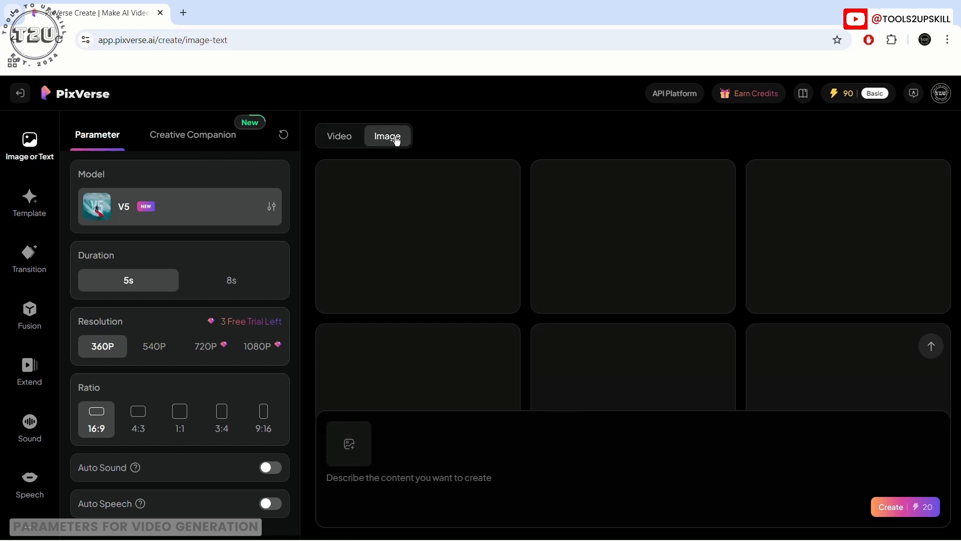
left_click(339, 141)
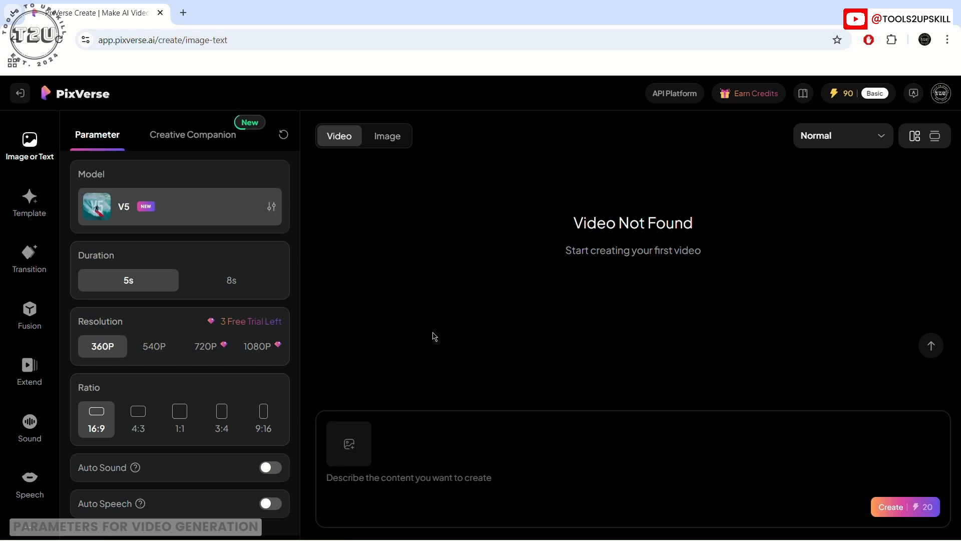
left_click(201, 133)
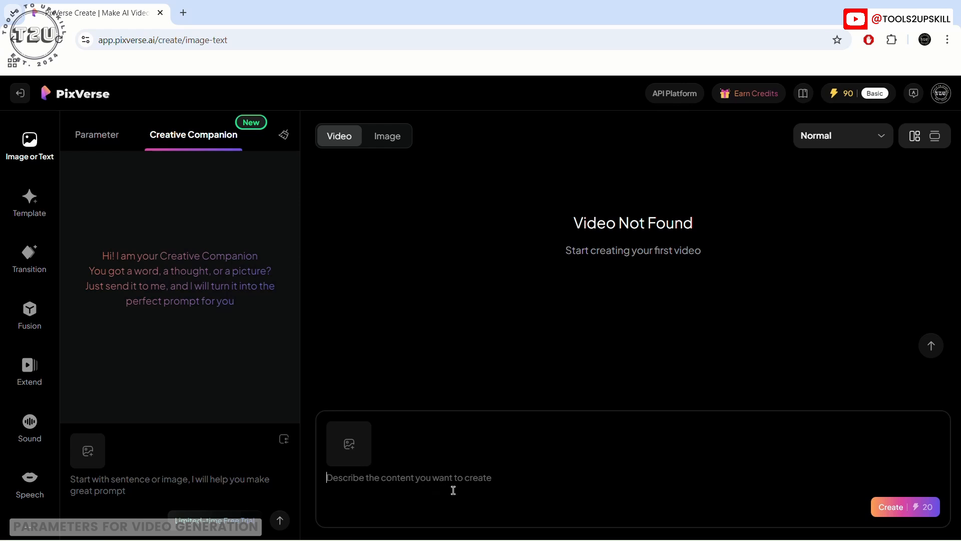
left_click(107, 139)
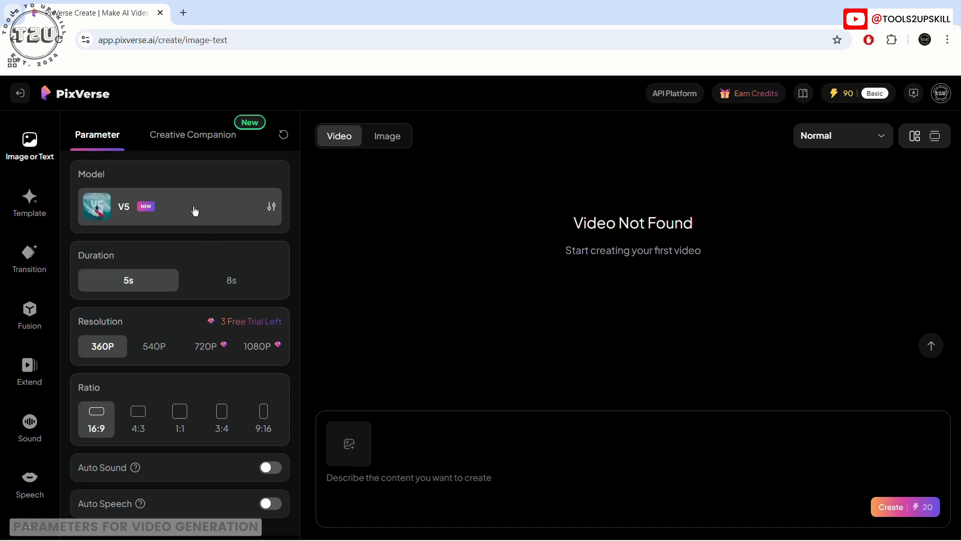
Step: Choose the V5 model and set the video resolution to 360P after trying 540P
left_click(219, 221)
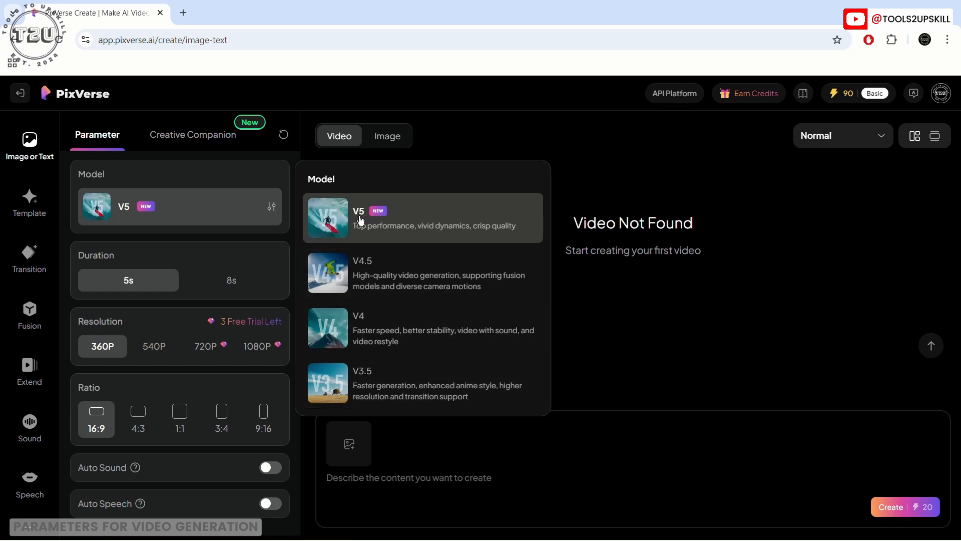
left_click(423, 223)
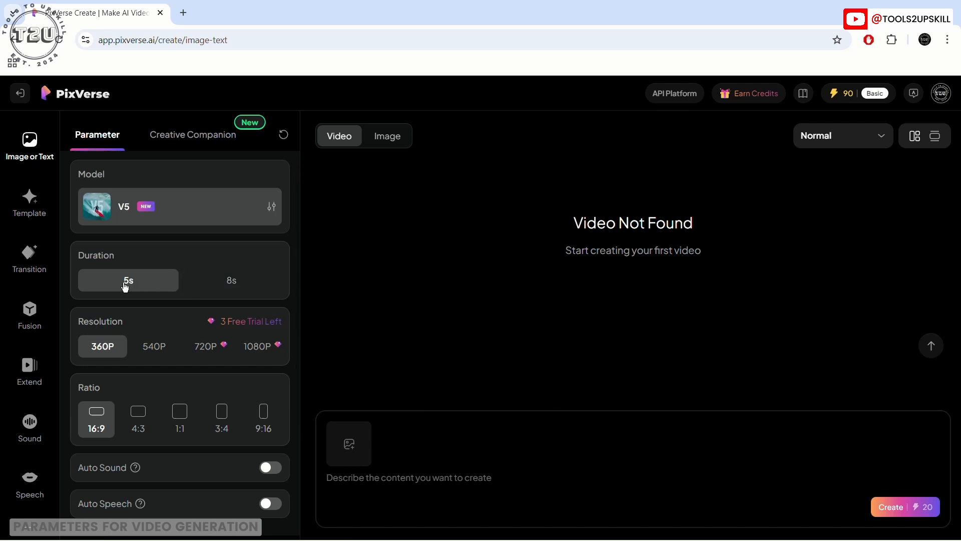
left_click(146, 346)
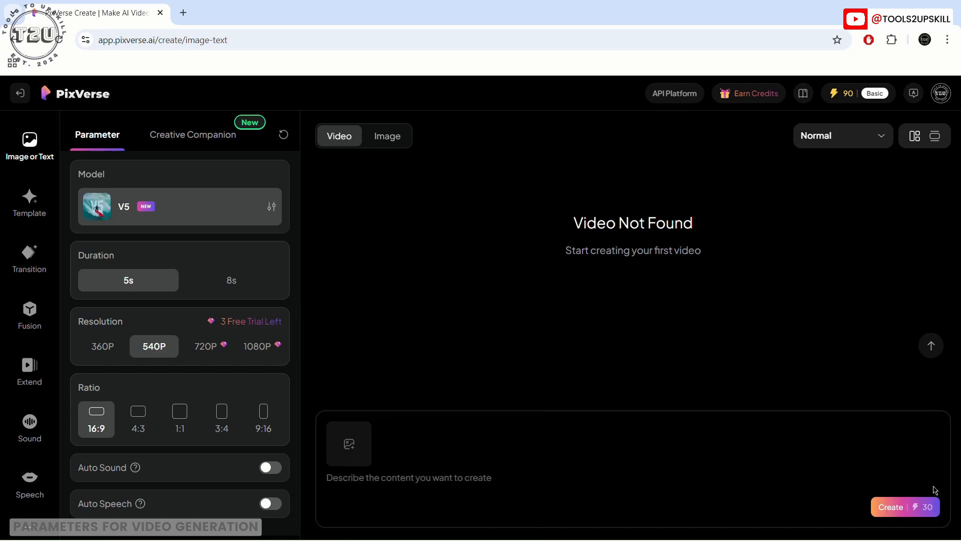
left_click(103, 347)
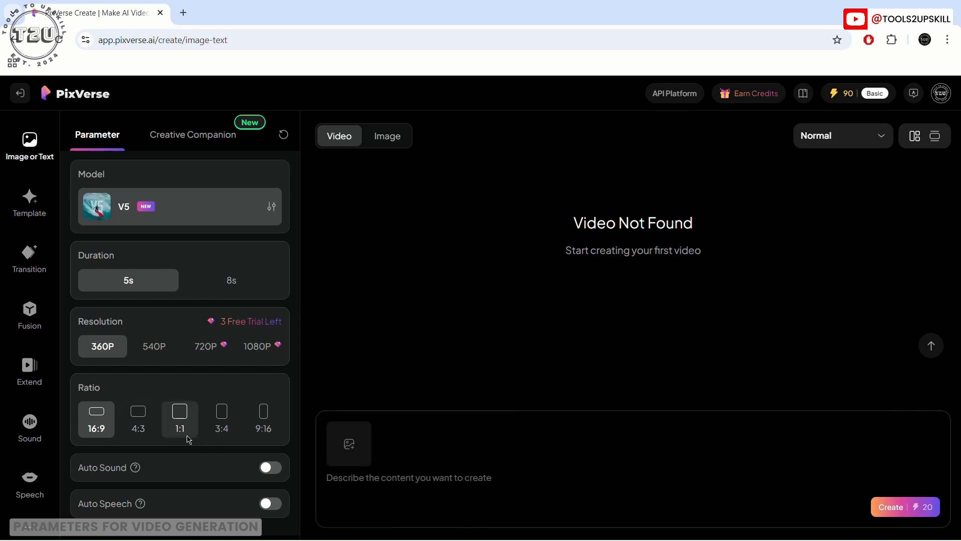
Step: Try the 4:3, 1:1, 3:4 and 9:16 video ratios and return to 16:9
left_click(136, 422)
left_click(180, 421)
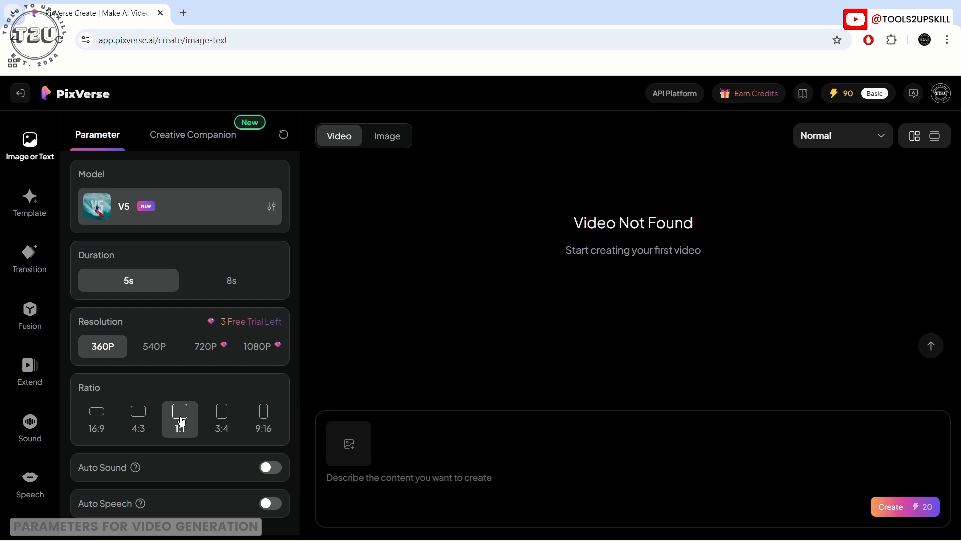
left_click(220, 418)
left_click(264, 421)
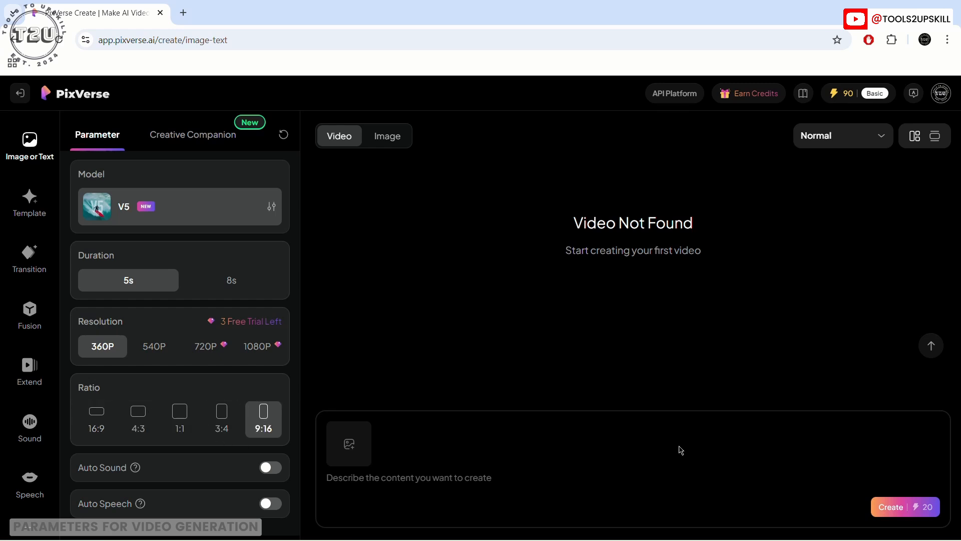
left_click(106, 422)
Step: Enable Auto Sound and enter "Sounds of the forest" as the sound description
scroll(135, 429, "down", 4)
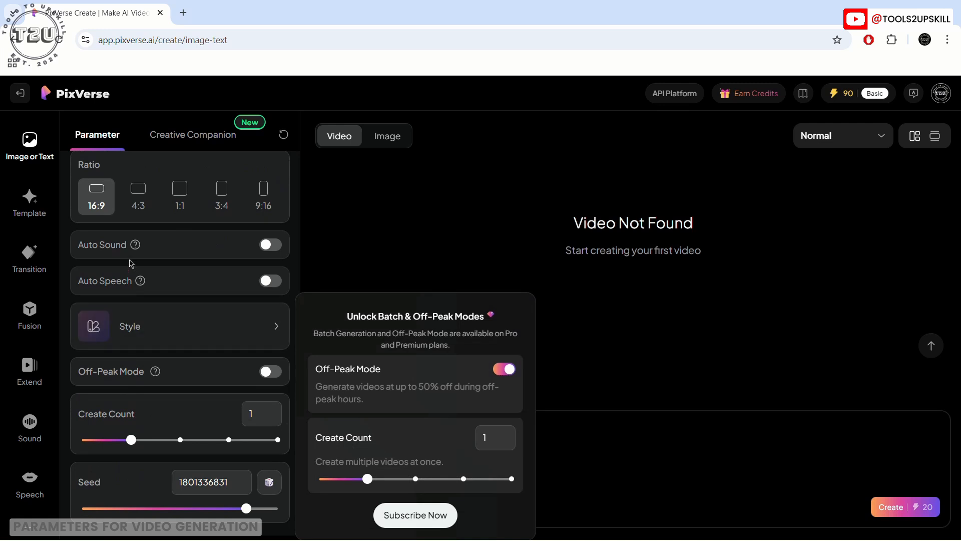
mouse_move(134, 250)
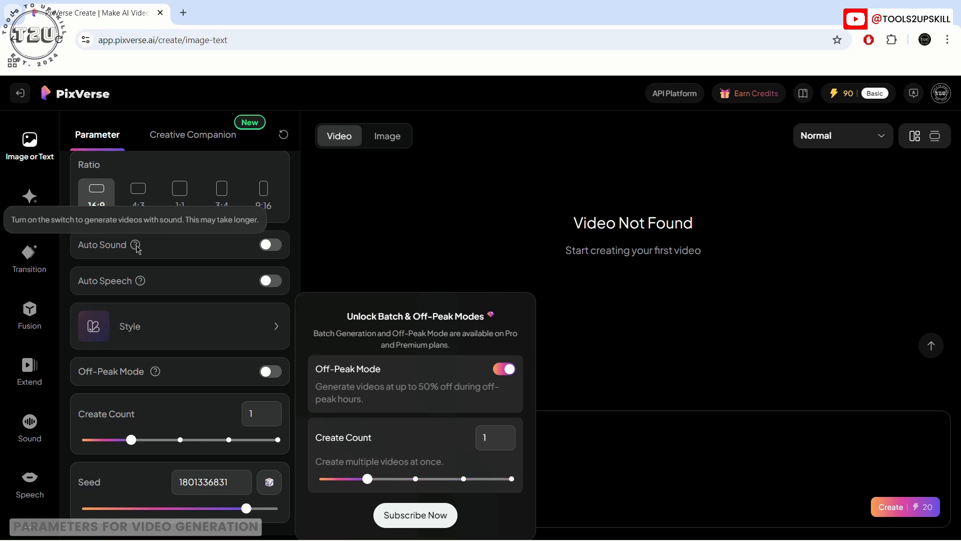
left_click(270, 247)
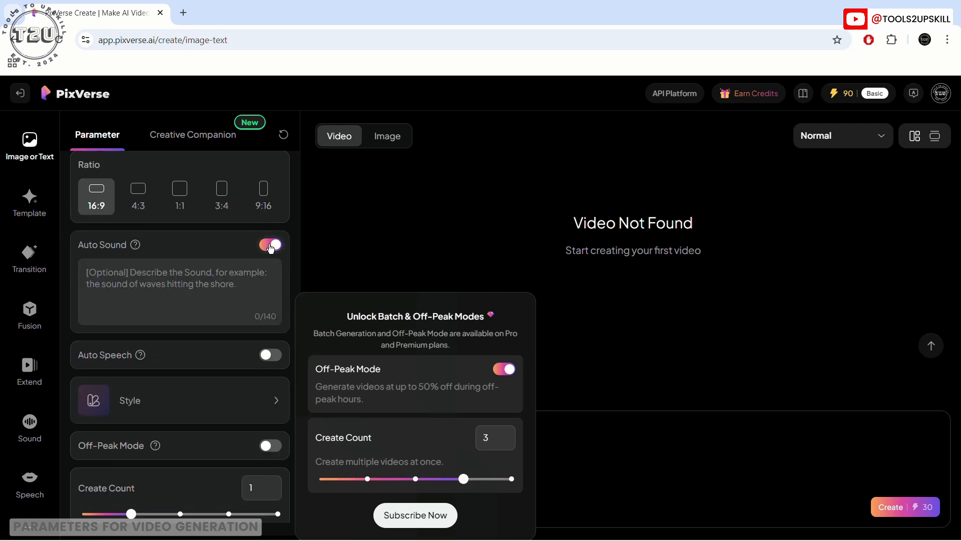
left_click(181, 273)
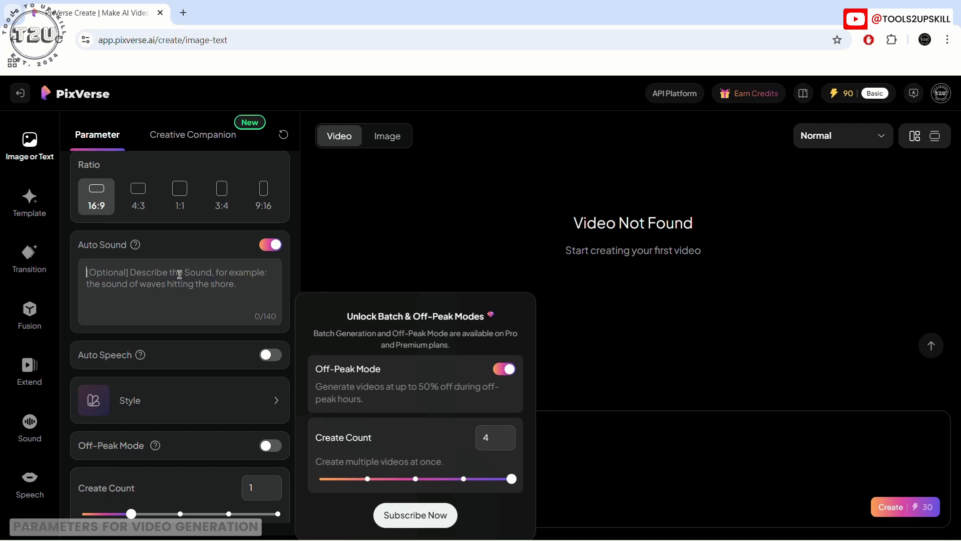
type("Sounds of the f")
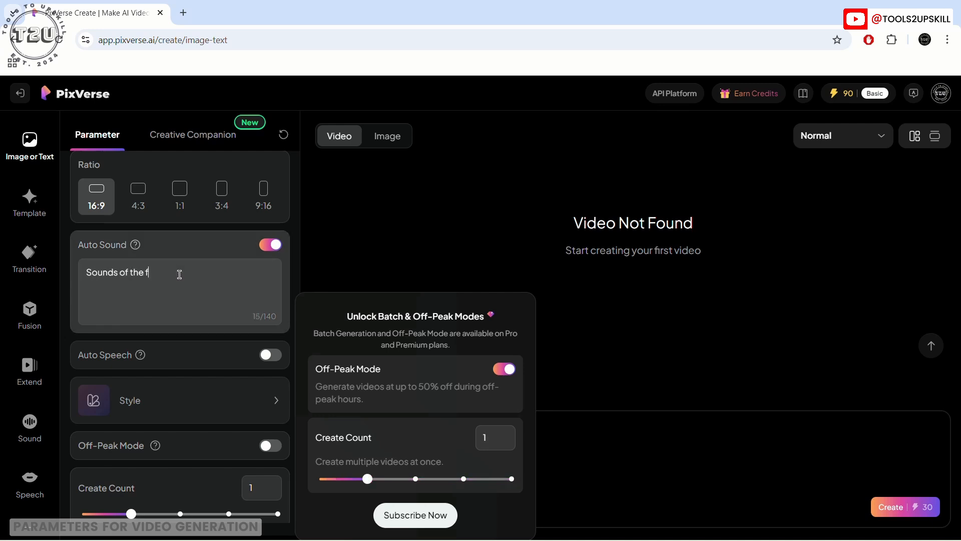
type("orest")
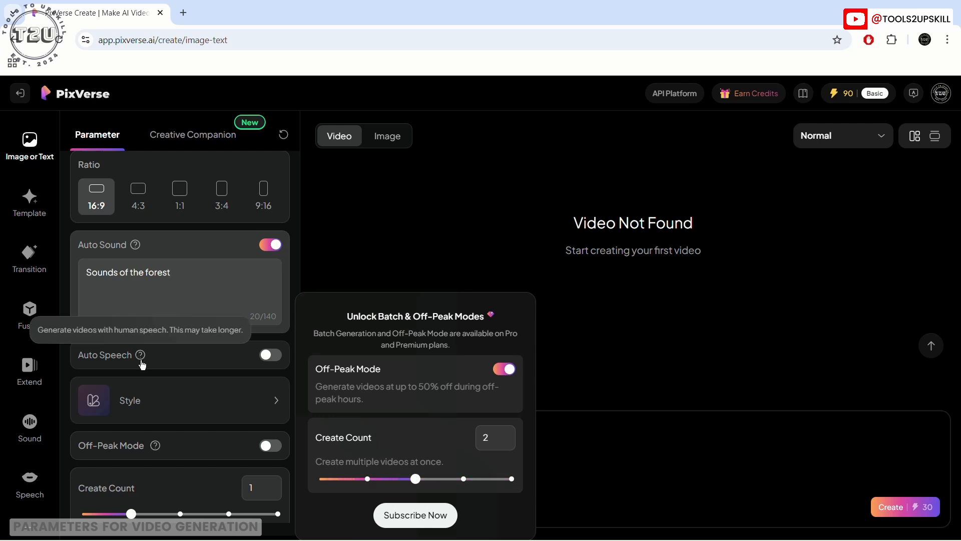
Step: Enable Auto Speech and enter the character's line "I love spending time in the forest"
left_click(271, 355)
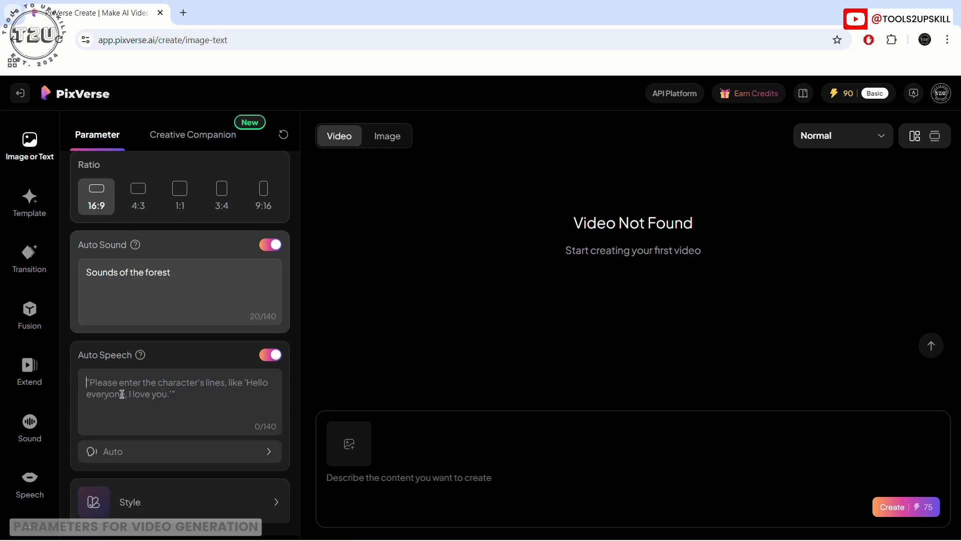
left_click(177, 396)
type("I love s")
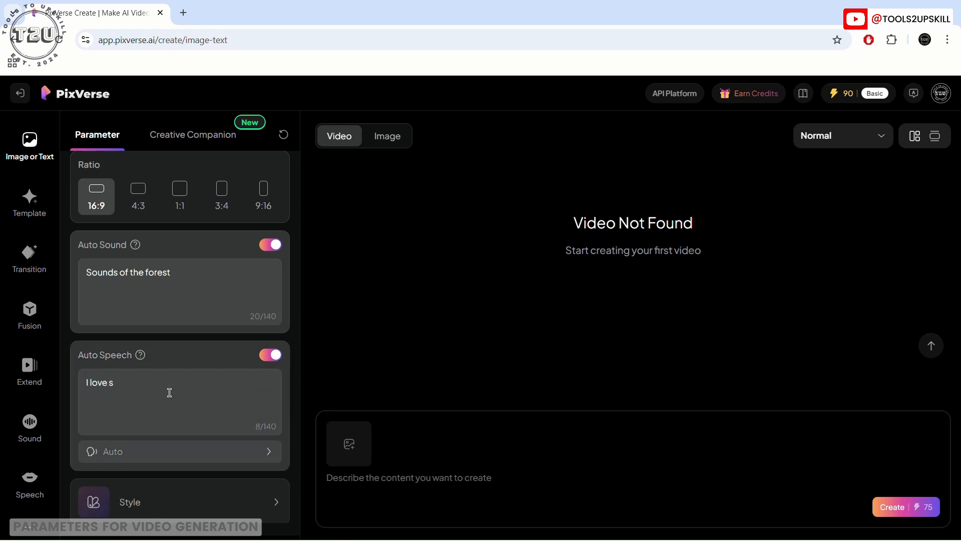
type("pending time in the forest")
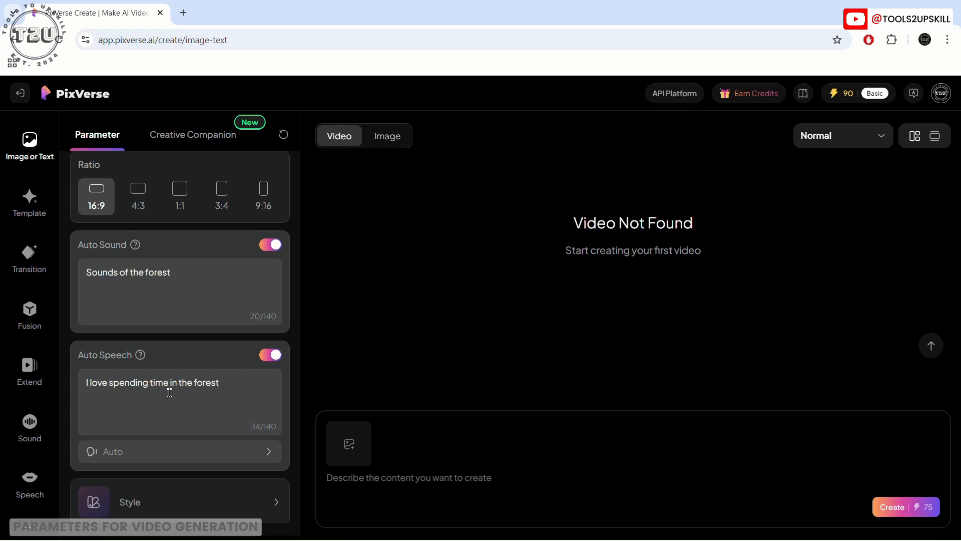
Step: Preview the Ethan, Adrian, Oliver, Chloe, Julia, Emily and Sophia voices for the speech, and choose the Auto voice
left_click(235, 458)
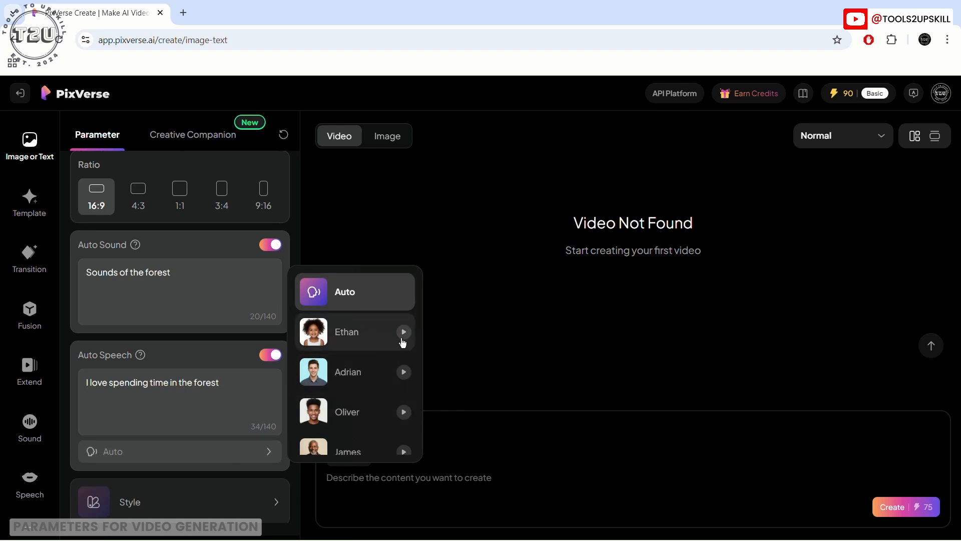
left_click(405, 333)
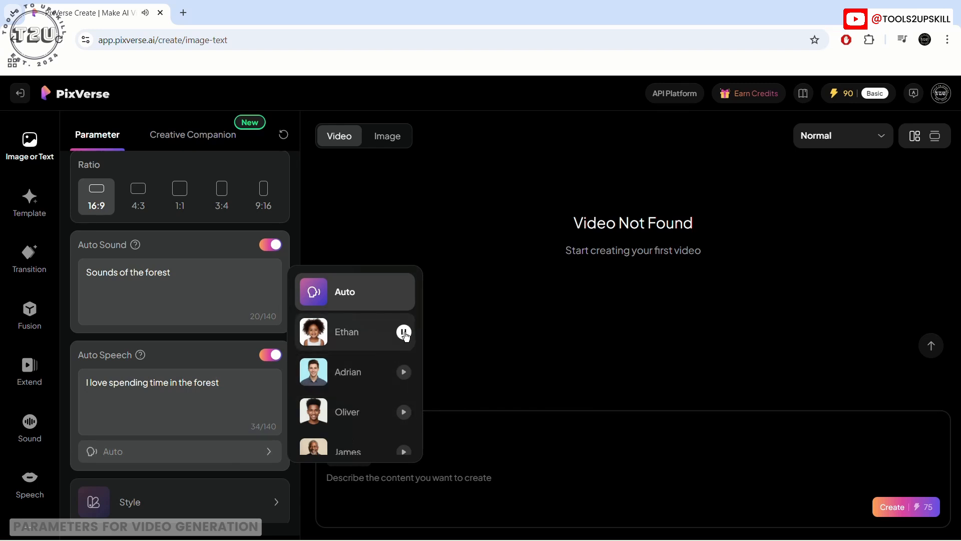
left_click(404, 374)
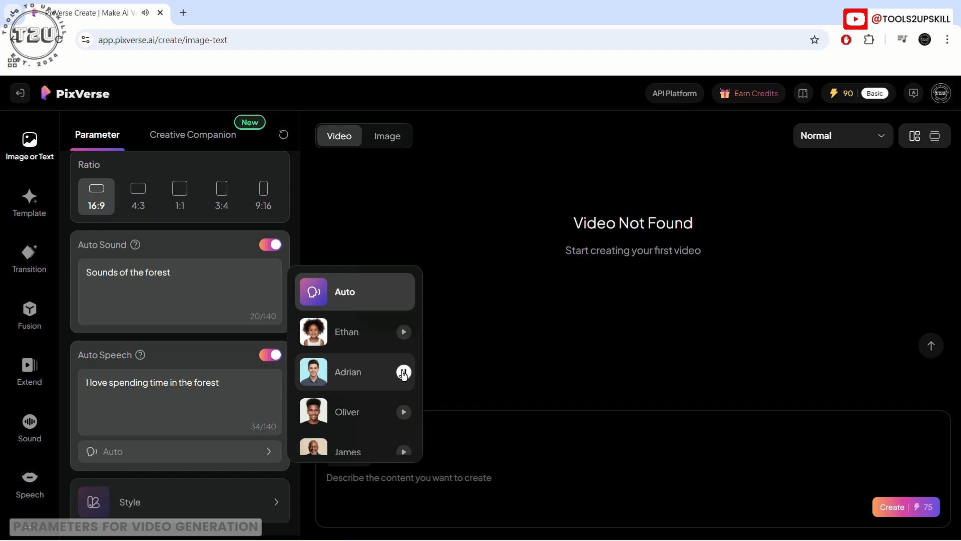
left_click(404, 414)
scroll(403, 406, "down", 3)
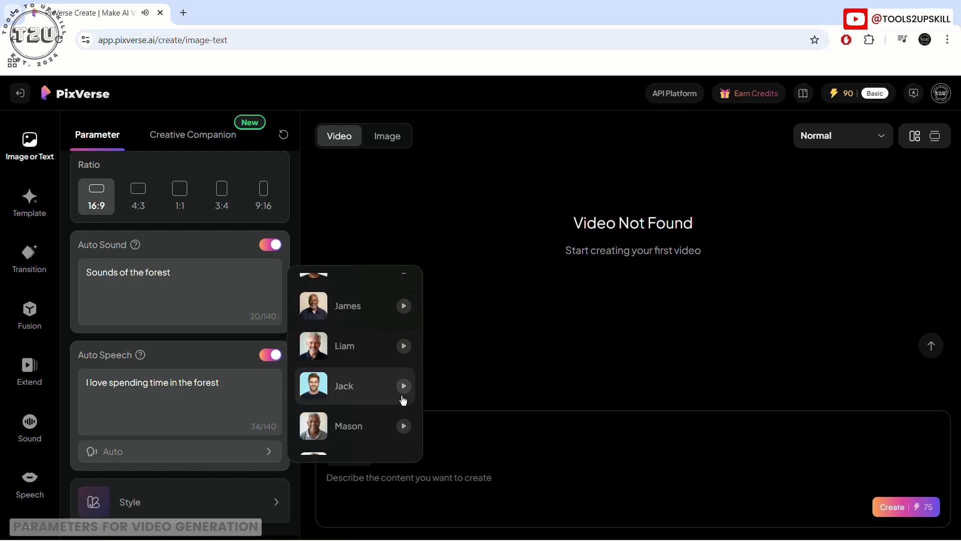
scroll(388, 405, "down", 3)
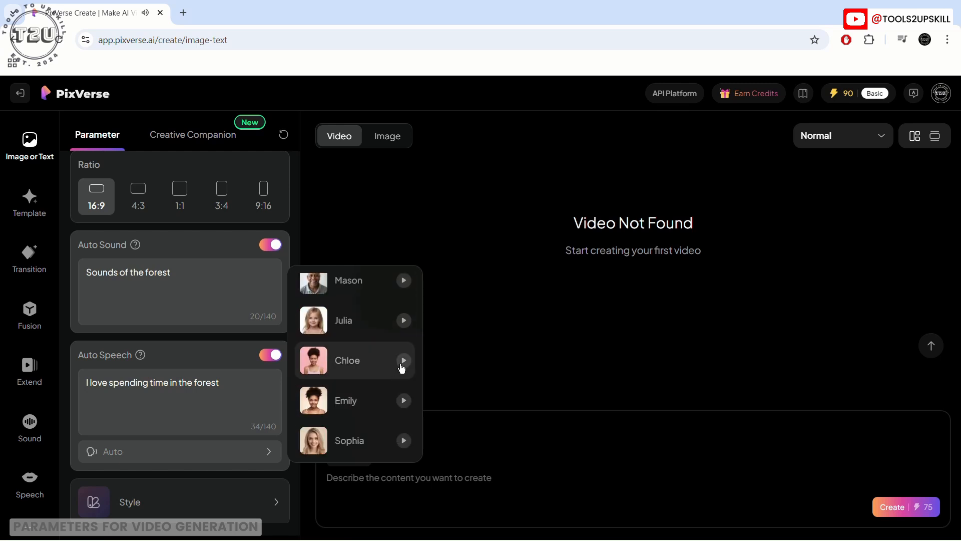
left_click(403, 360)
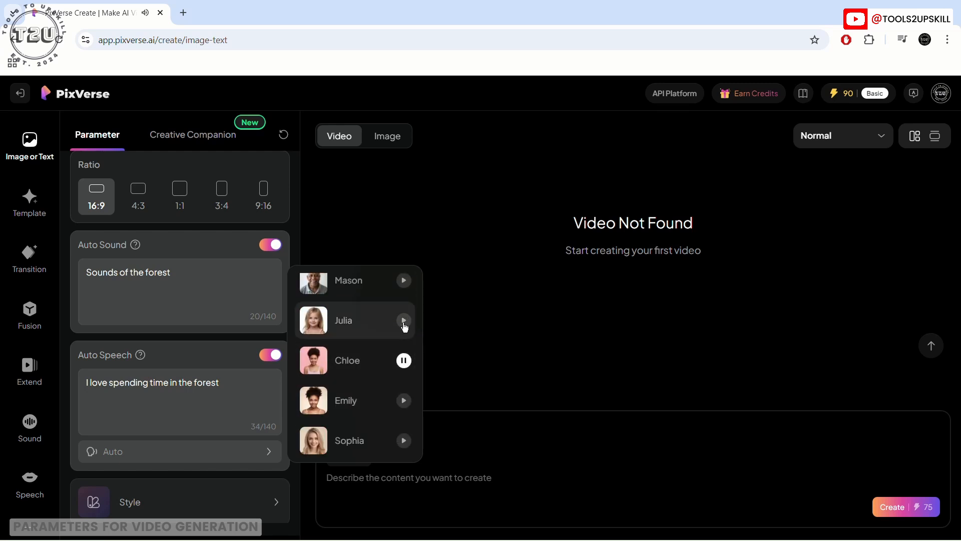
left_click(405, 325)
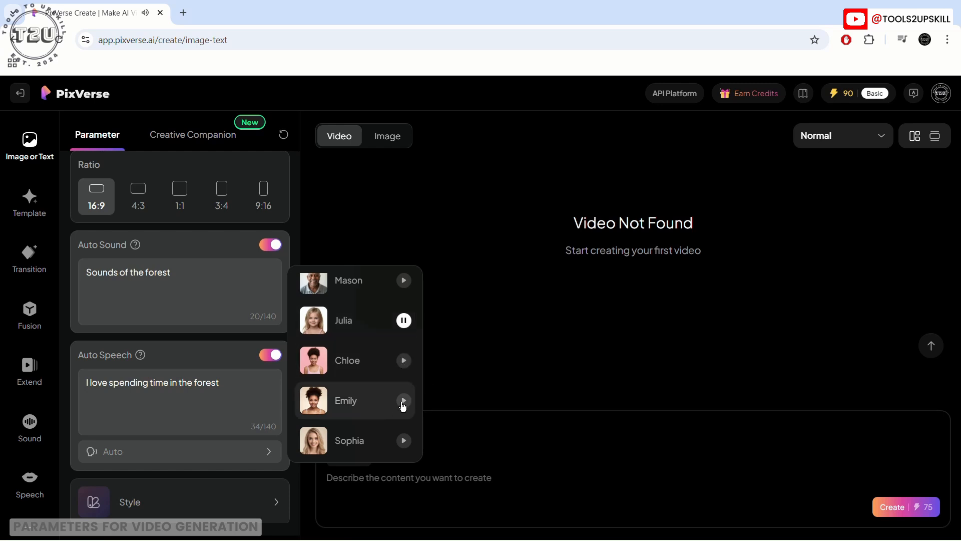
left_click(403, 402)
left_click(404, 441)
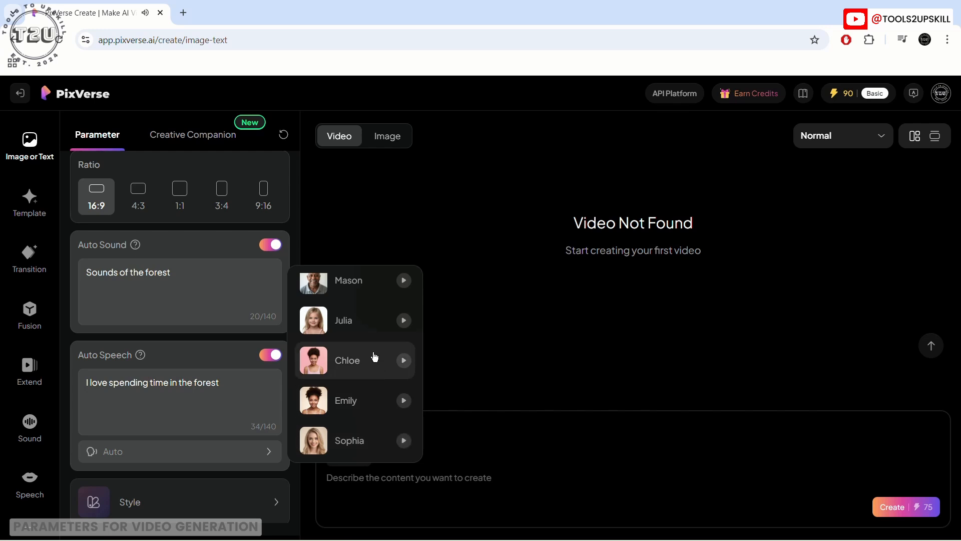
scroll(376, 379, "down", 3)
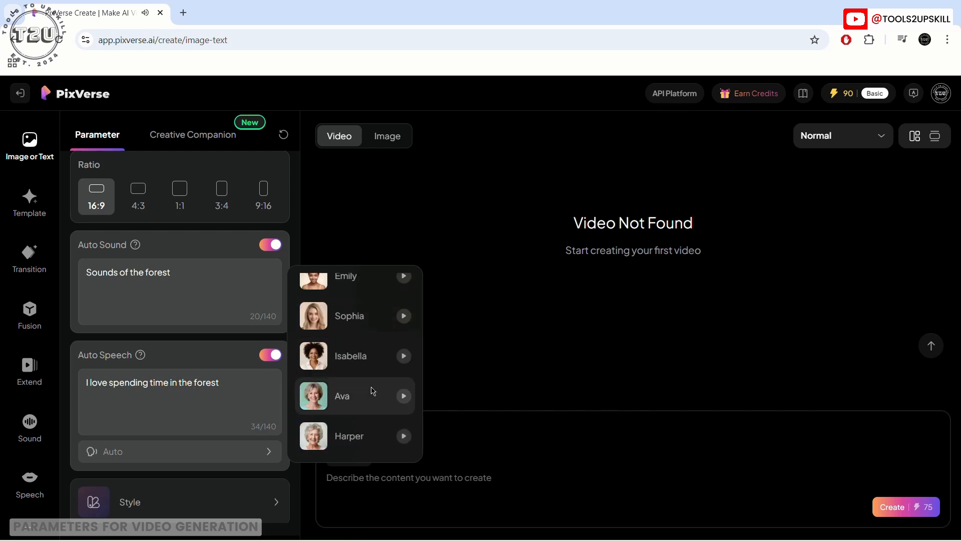
scroll(373, 390, "up", 5)
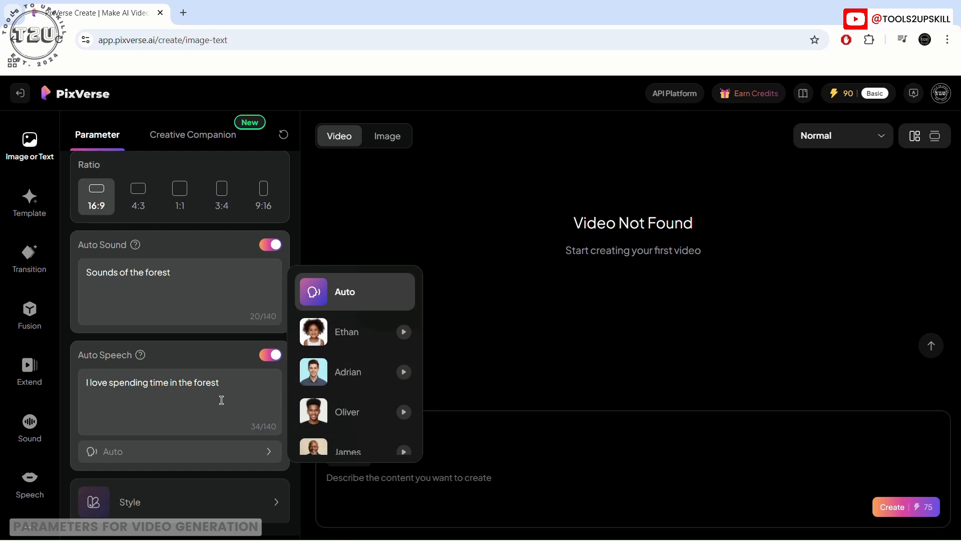
left_click(344, 294)
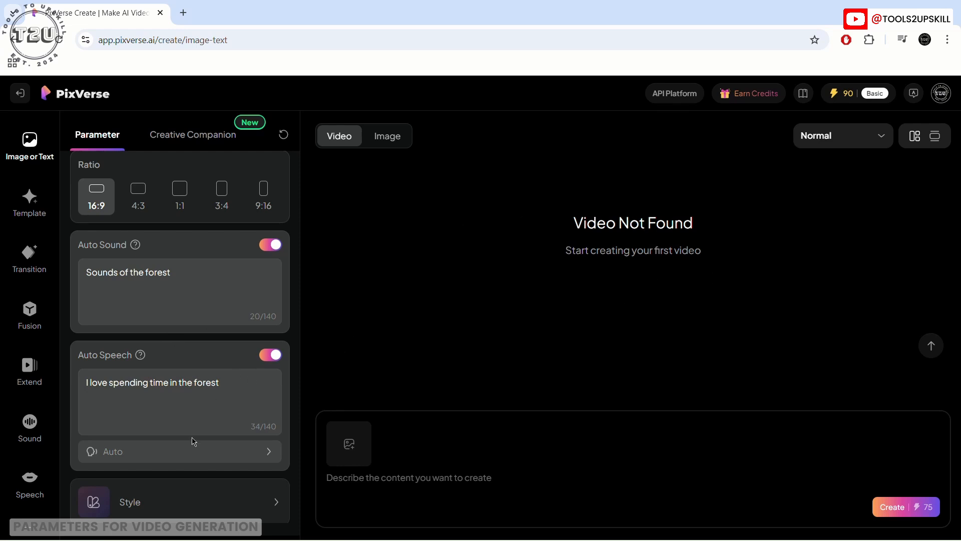
Step: Apply the 3D Animation style to the video and check the Create Count option
scroll(172, 412, "down", 3)
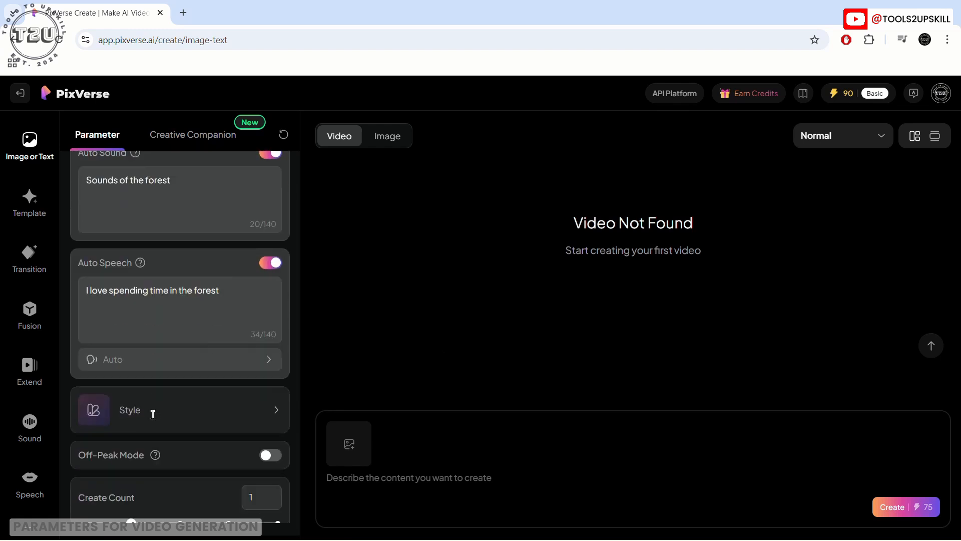
mouse_move(183, 354)
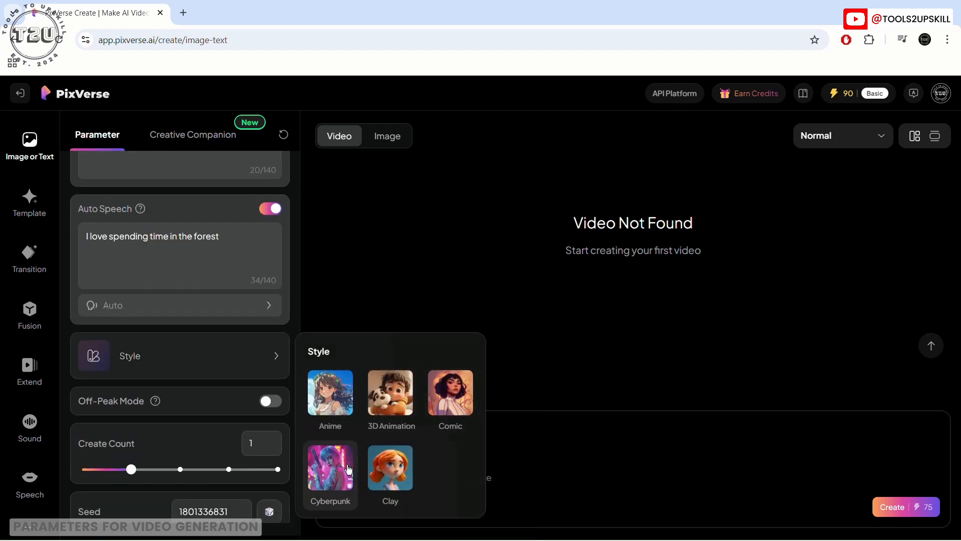
left_click(391, 388)
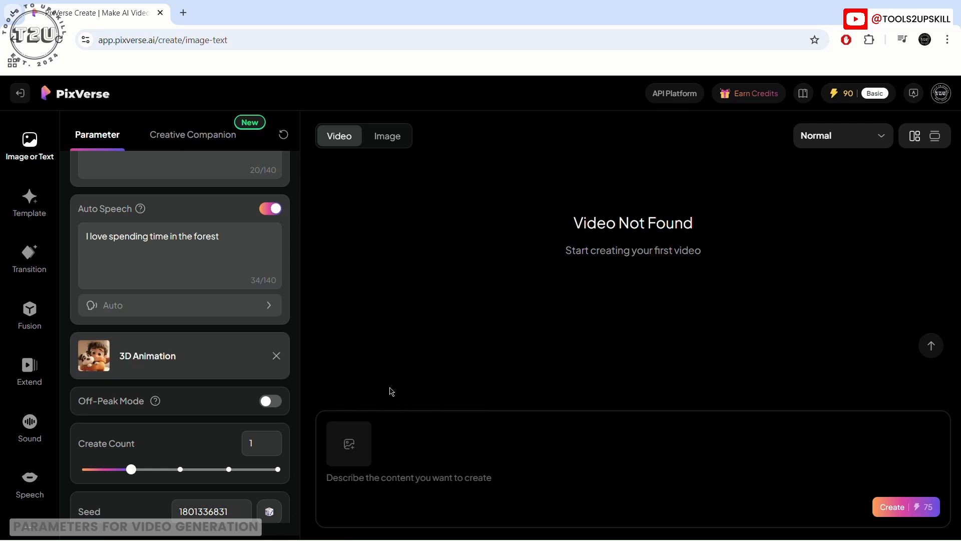
mouse_move(185, 429)
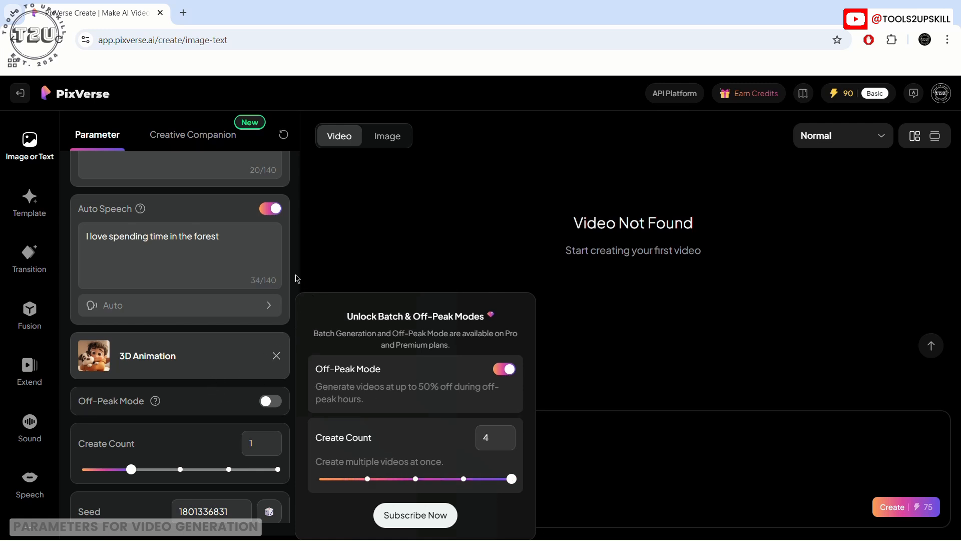
Step: Try to raise the Create Count and dismiss the subscription offer
scroll(138, 426, "down", 1)
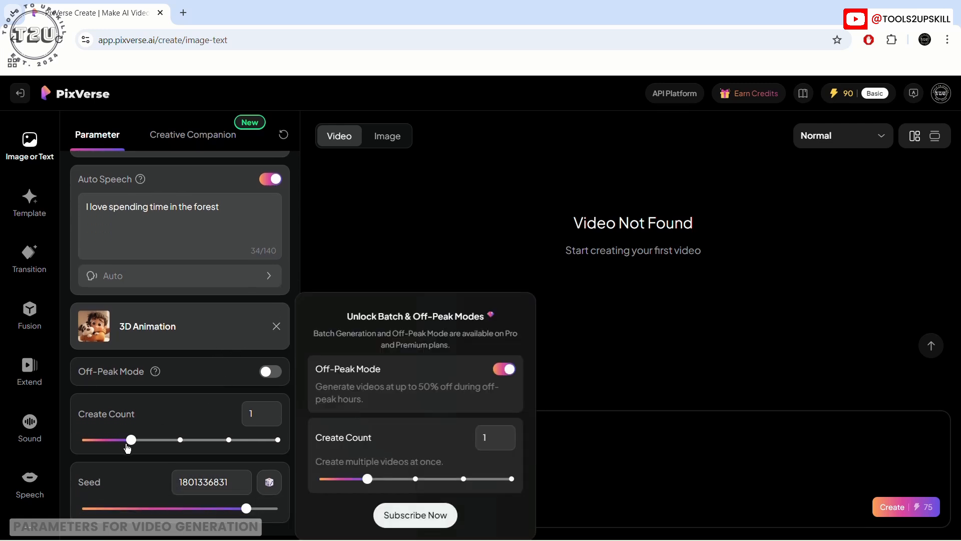
left_click(269, 439)
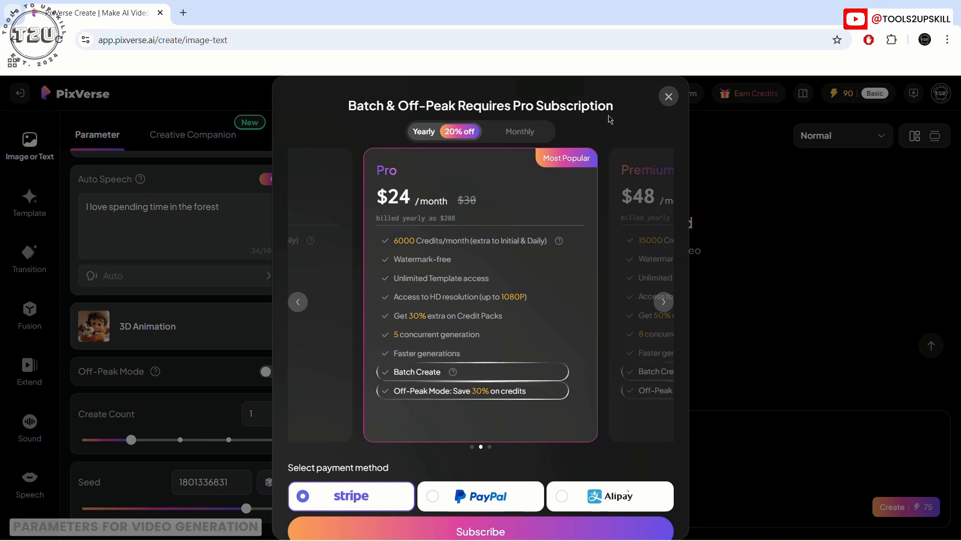
left_click(667, 96)
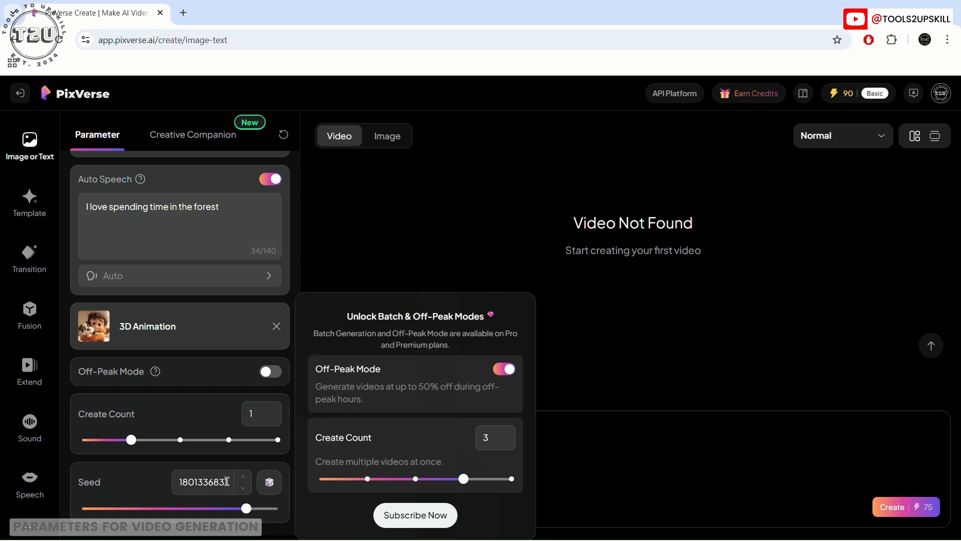
Step: Copy the video's seed number and look over the parameters above it
left_click_drag(227, 482, 200, 481)
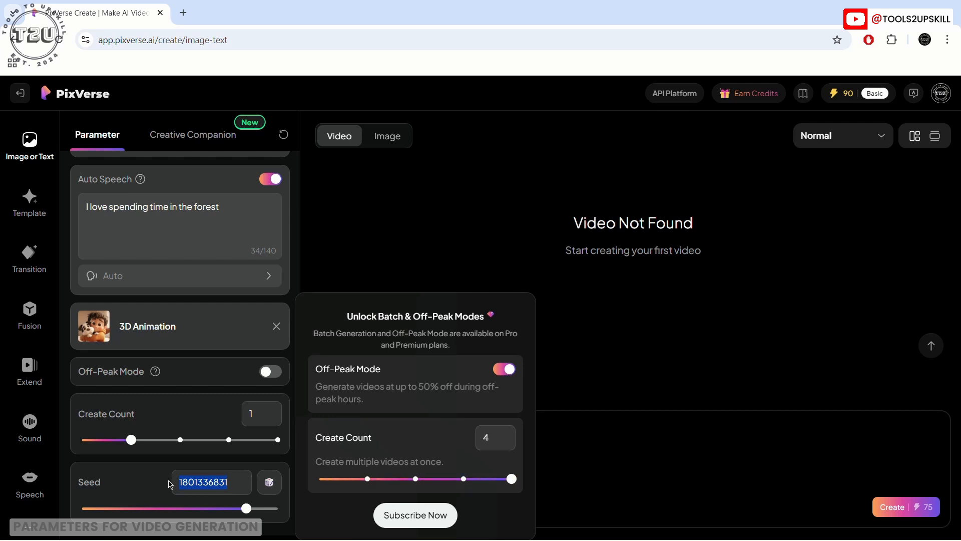
right_click(214, 479)
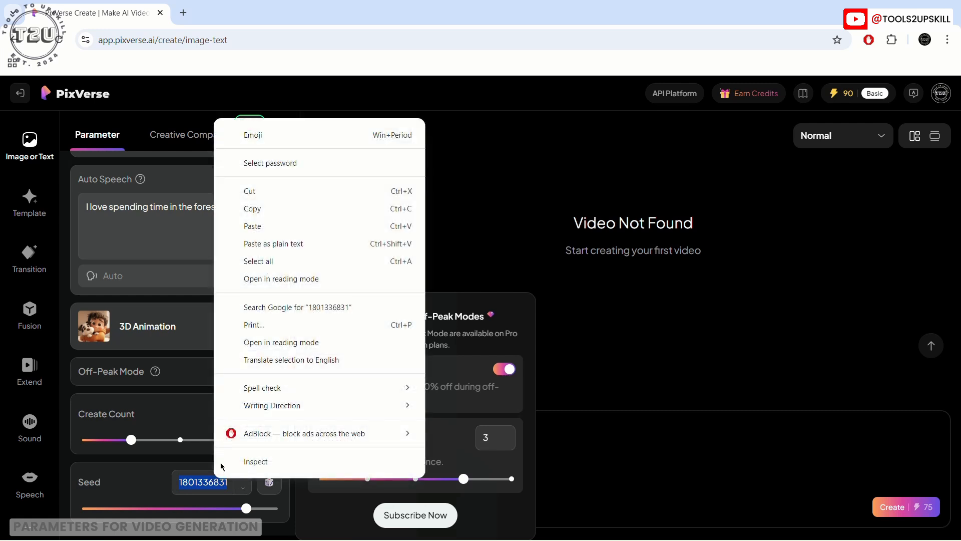
left_click(253, 206)
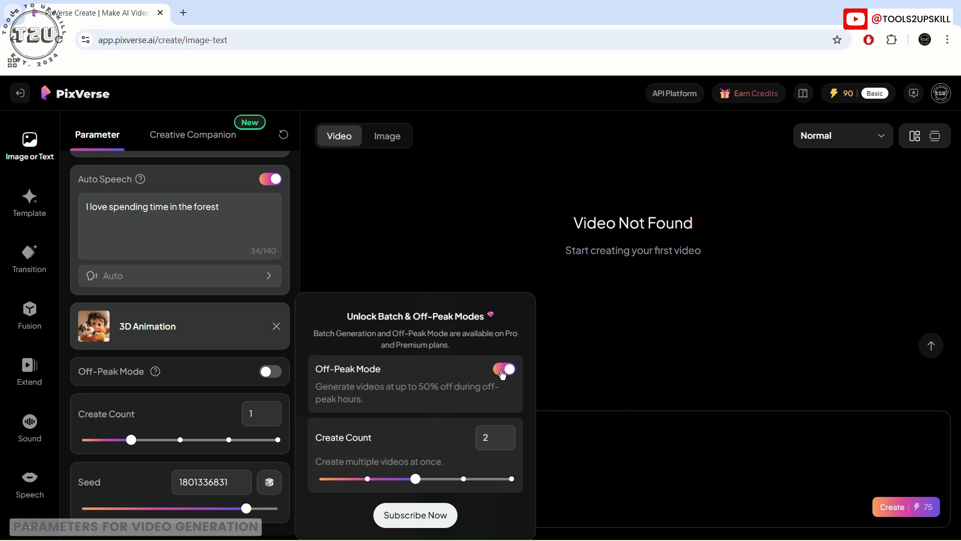
left_click_drag(227, 206, 209, 209)
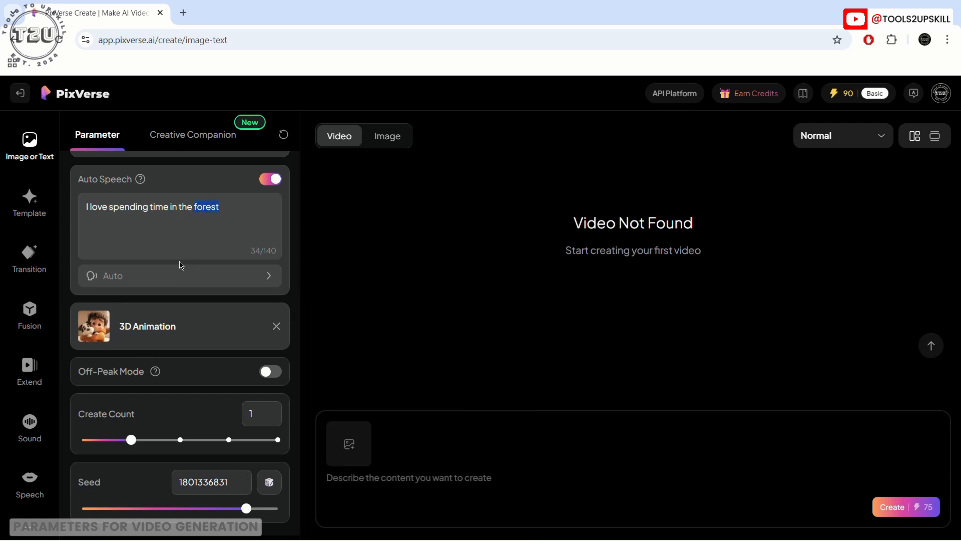
left_click(152, 376)
scroll(166, 360, "up", 5)
scroll(167, 358, "down", 5)
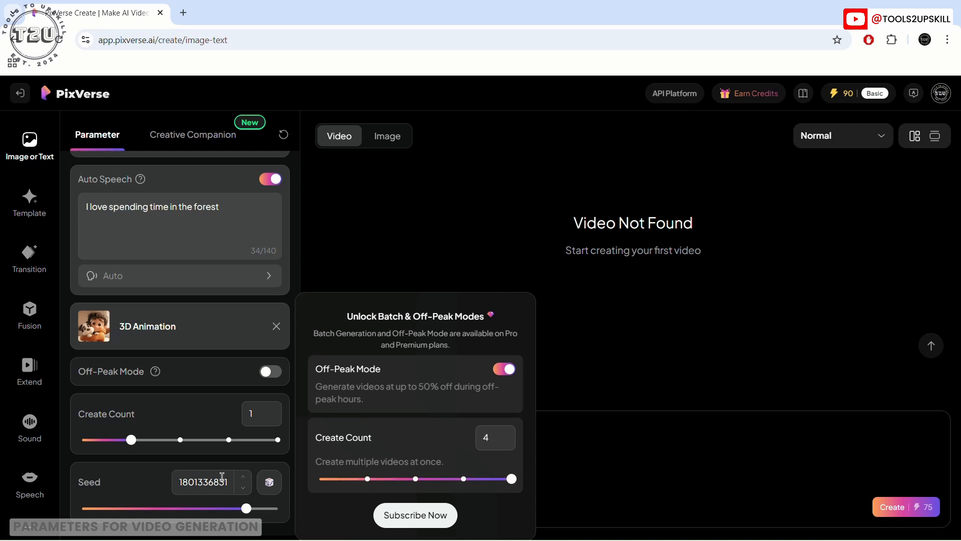
left_click_drag(176, 482, 237, 488)
key("ctrl+c")
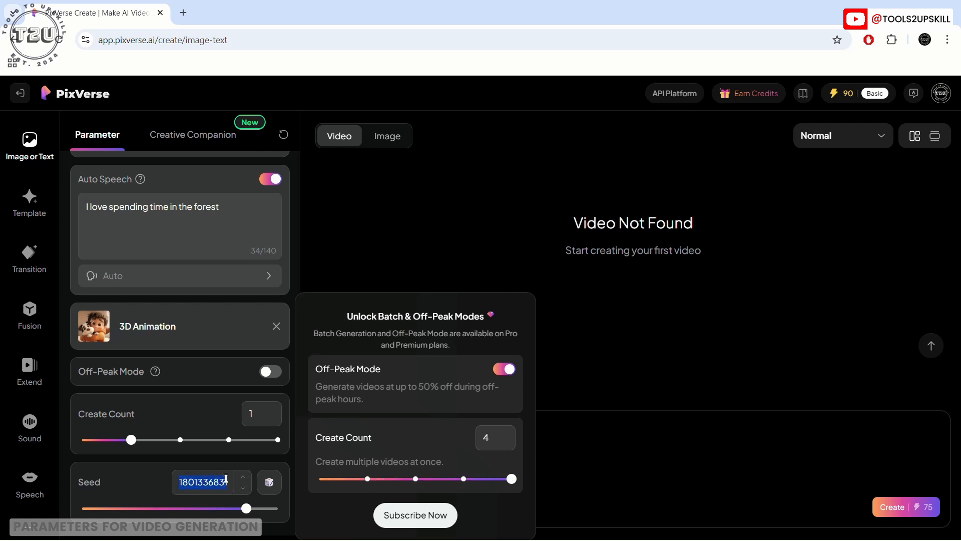
key("BackSpace")
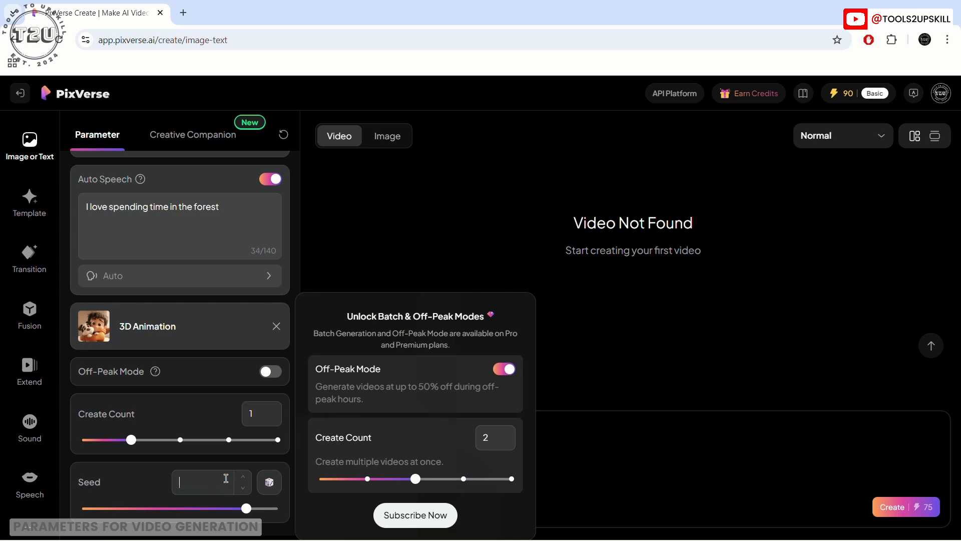
key("ctrl+v")
Step: Randomize the seed several times, try setting it with the slider, and finish on a random seed
left_click(268, 483)
left_click(269, 483)
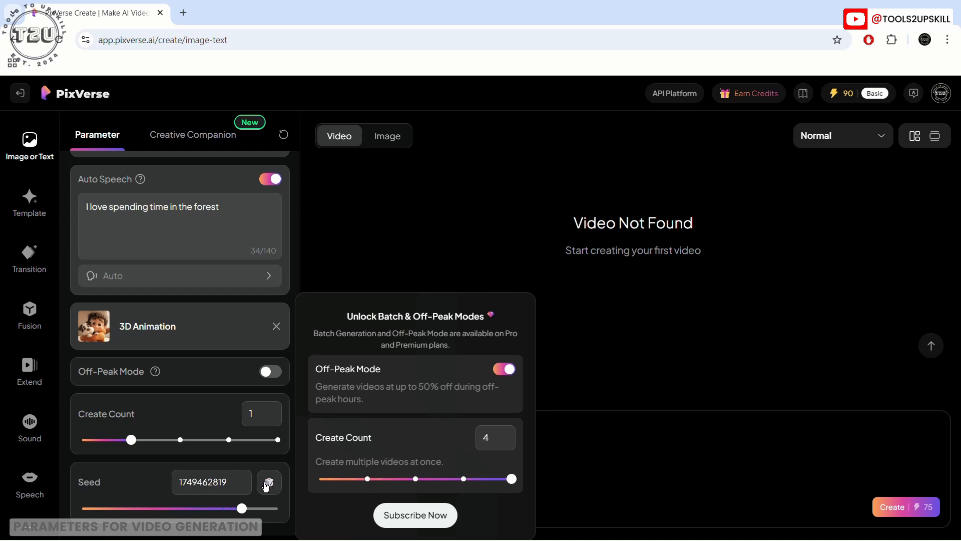
left_click(269, 483)
left_click(269, 484)
left_click_drag(182, 508, 209, 512)
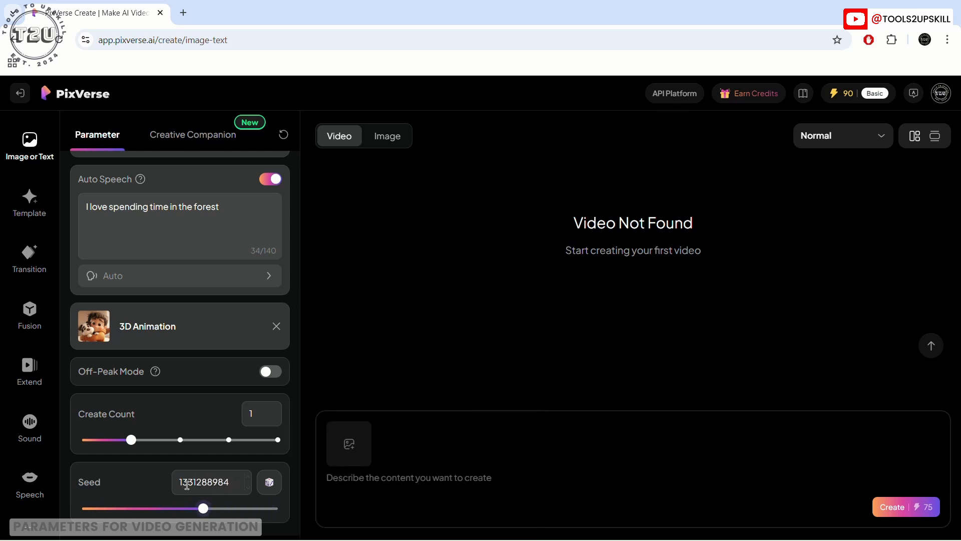
left_click(263, 490)
left_click(264, 484)
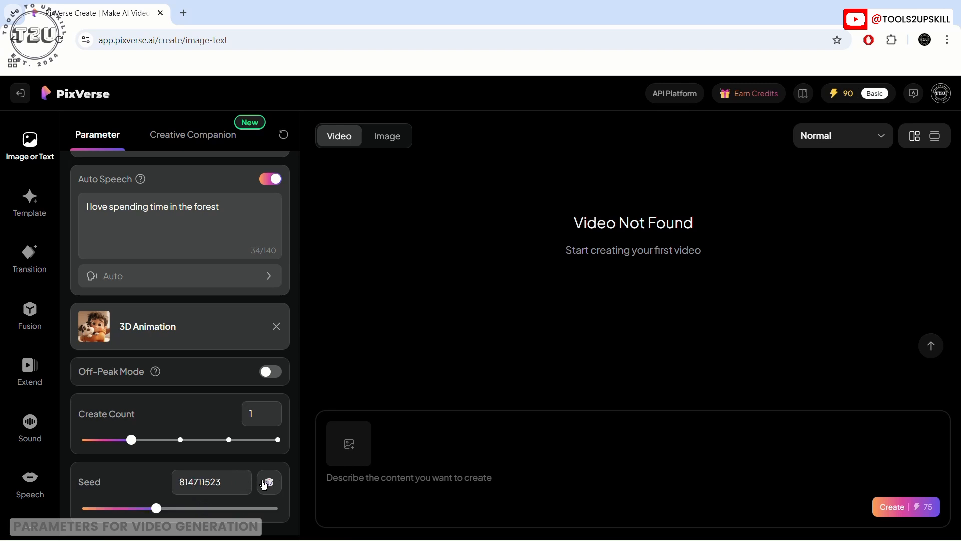
Step: Turn off Auto Sound and Auto Speech for the video
mouse_move(220, 404)
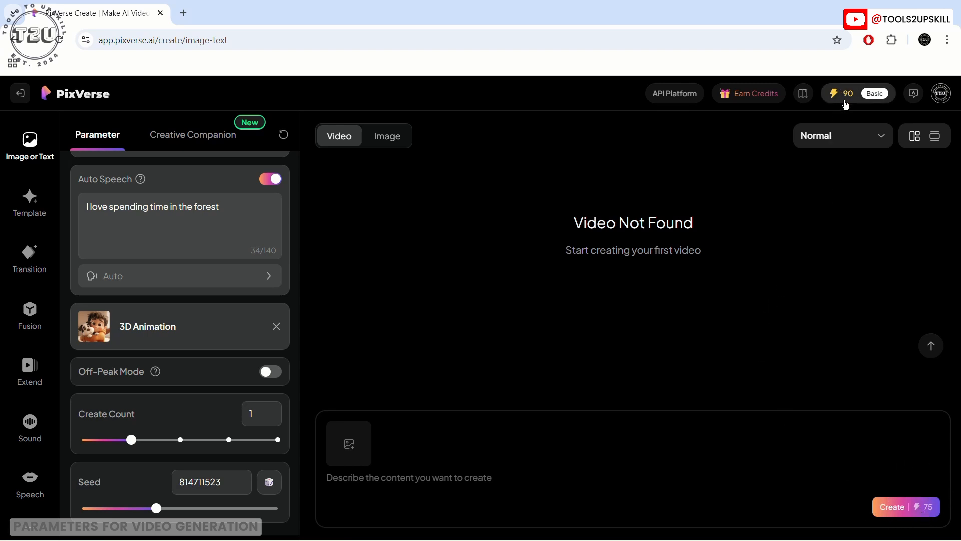
scroll(200, 326, "up", 3)
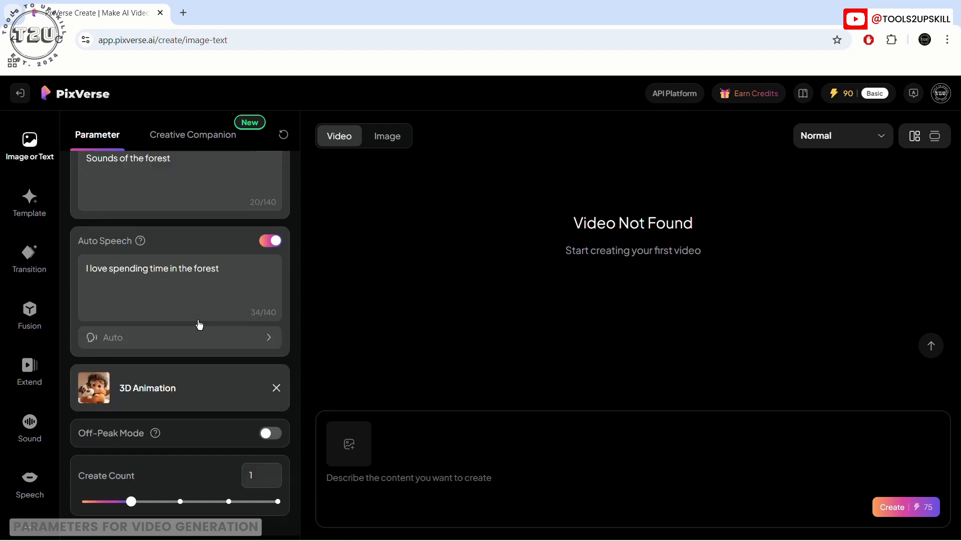
left_click(270, 215)
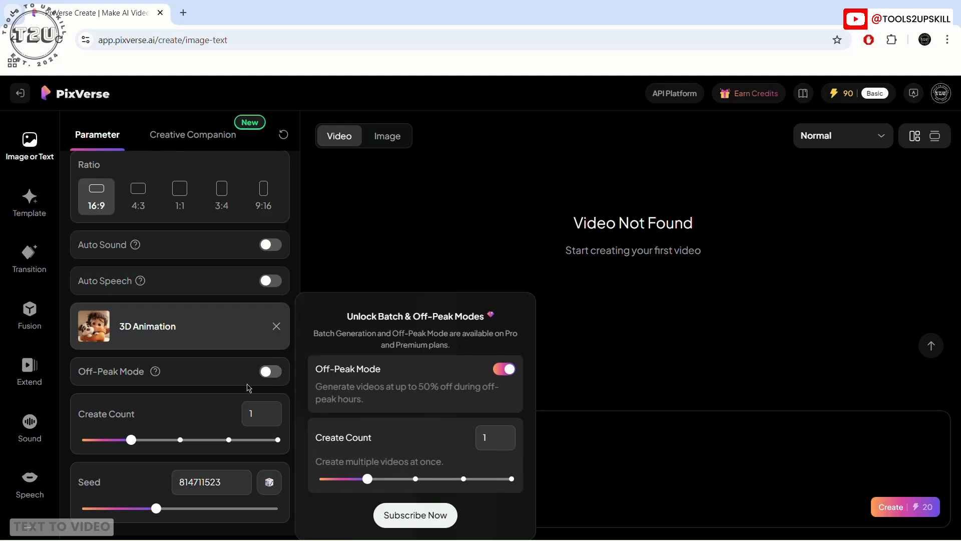
Step: Replace the prompt with "A man enjoying on the beach" from the clipboard history
scroll(245, 380, "up", 5)
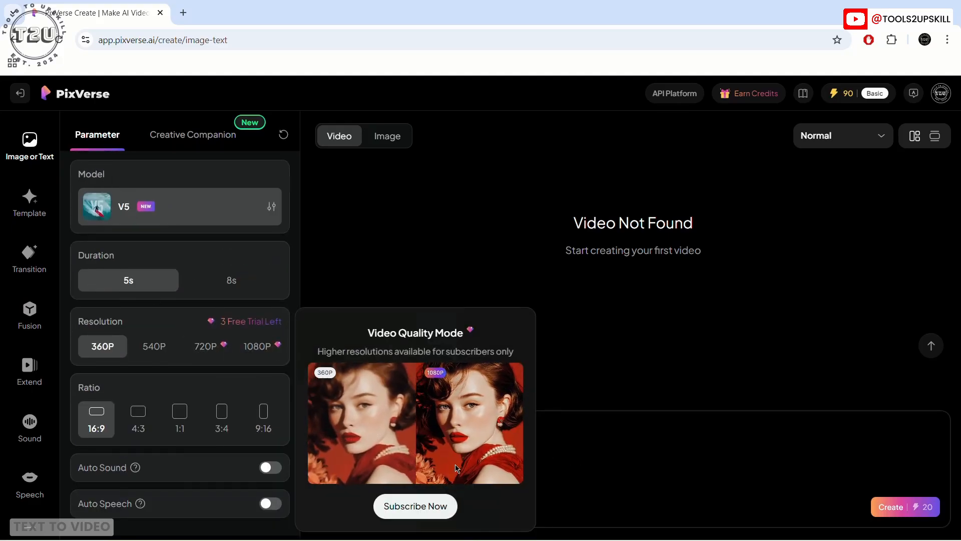
left_click_drag(561, 478, 306, 487)
key("super+v")
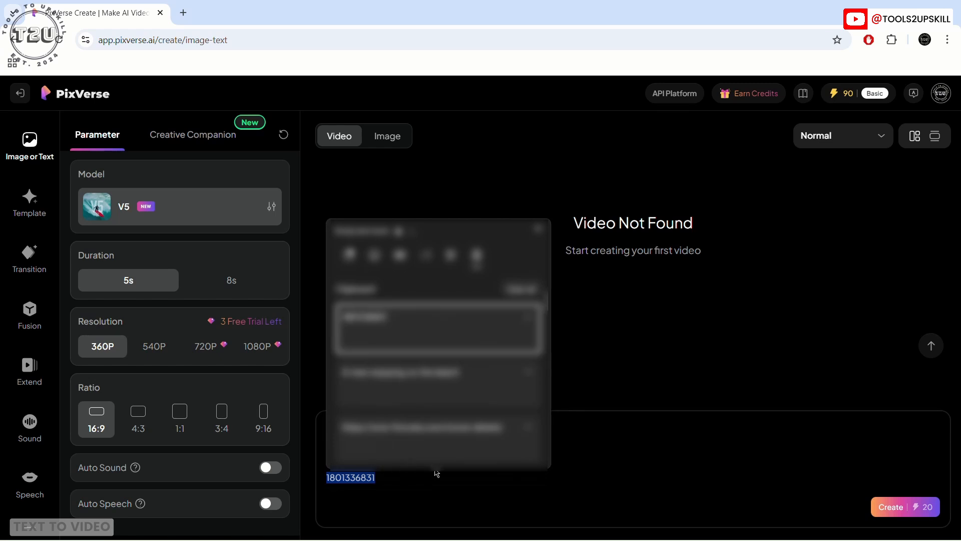
left_click(437, 382)
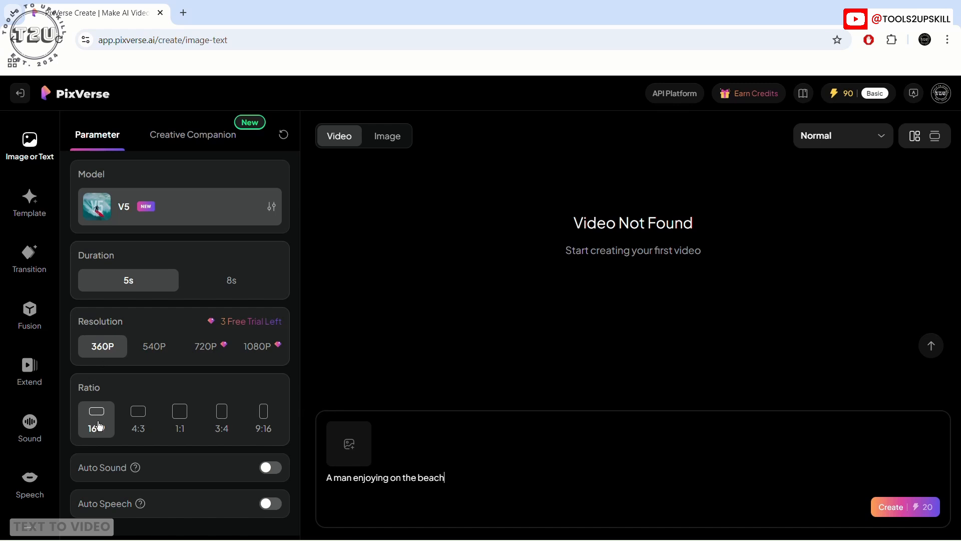
Step: Check the remaining parameters and generate the video from the text prompt
scroll(246, 453, "down", 3)
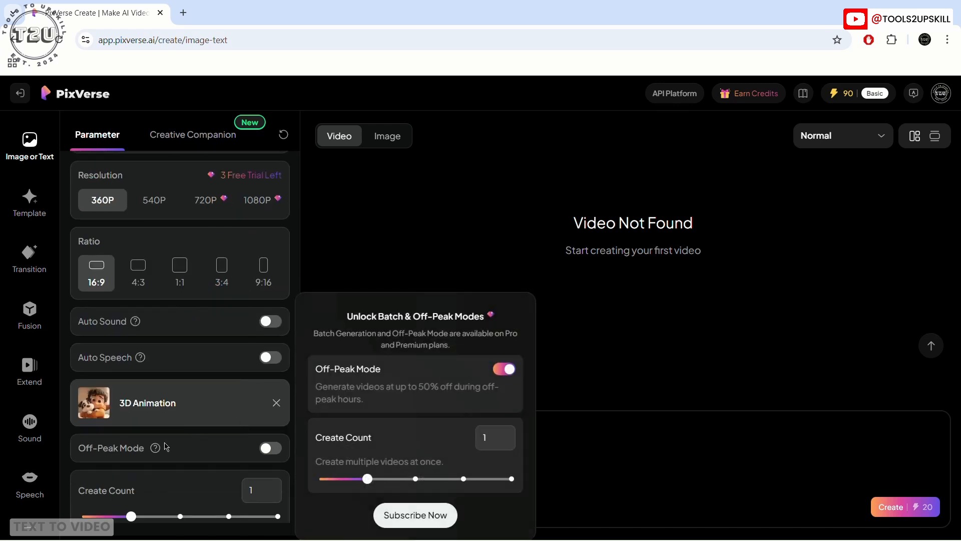
scroll(176, 426, "down", 2)
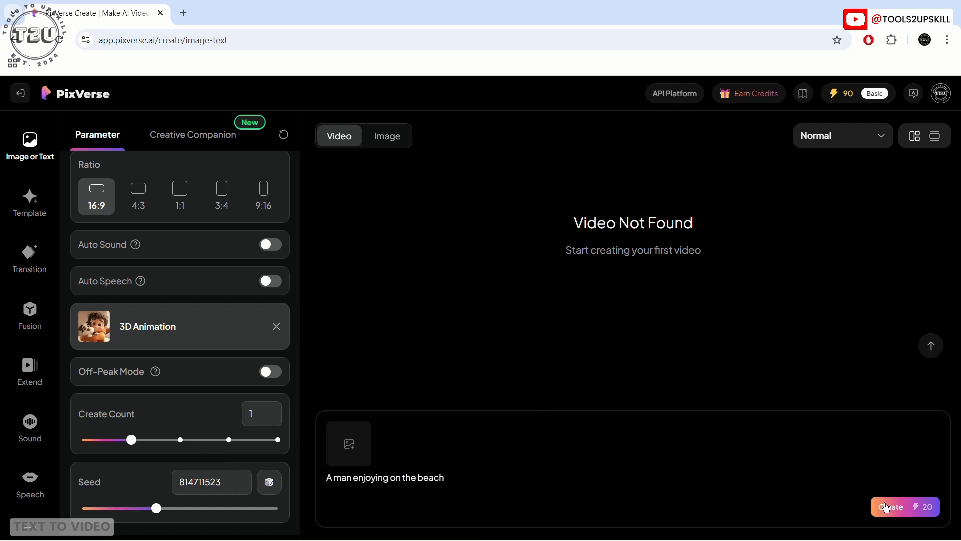
left_click(887, 508)
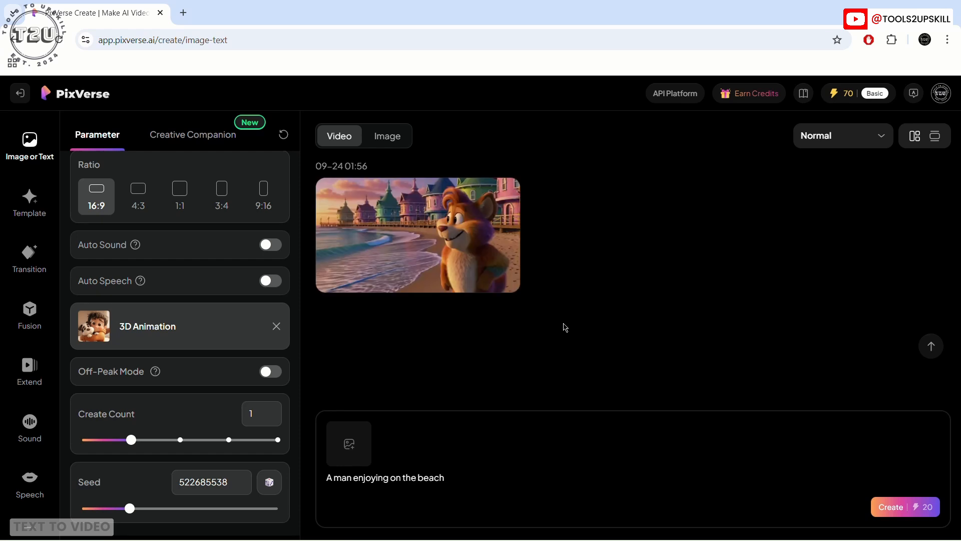
Step: Open the generated beach video, review its playback and generation details, and return to the creation page
mouse_move(449, 233)
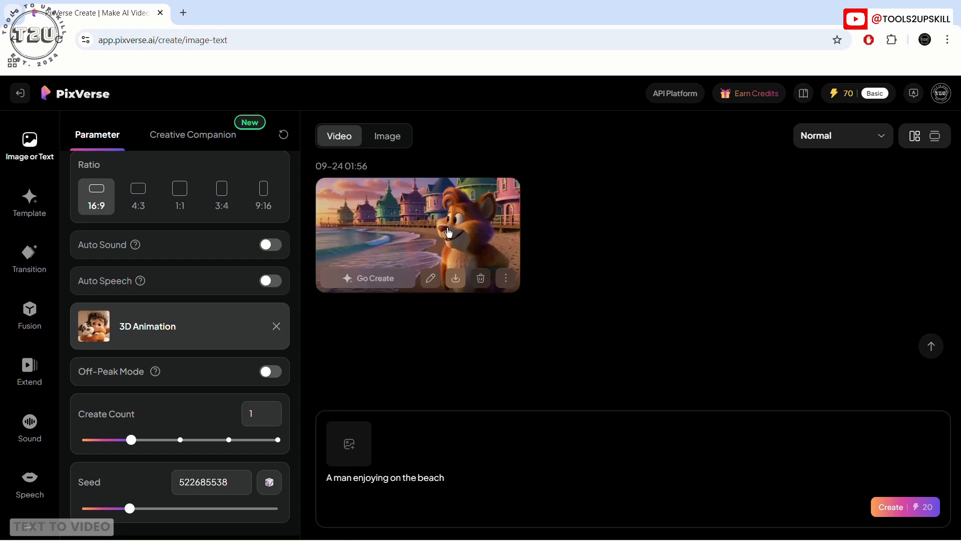
left_click(438, 227)
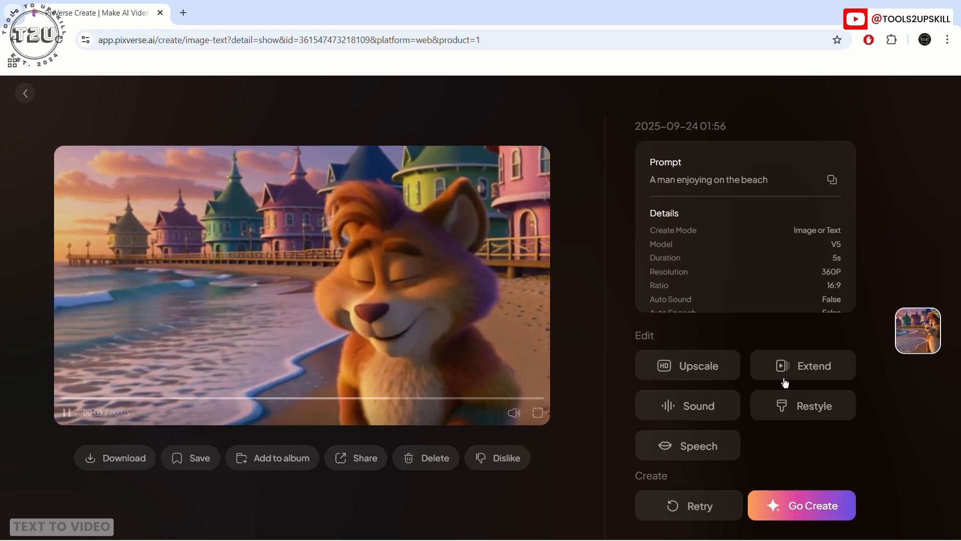
scroll(791, 277, "down", 2)
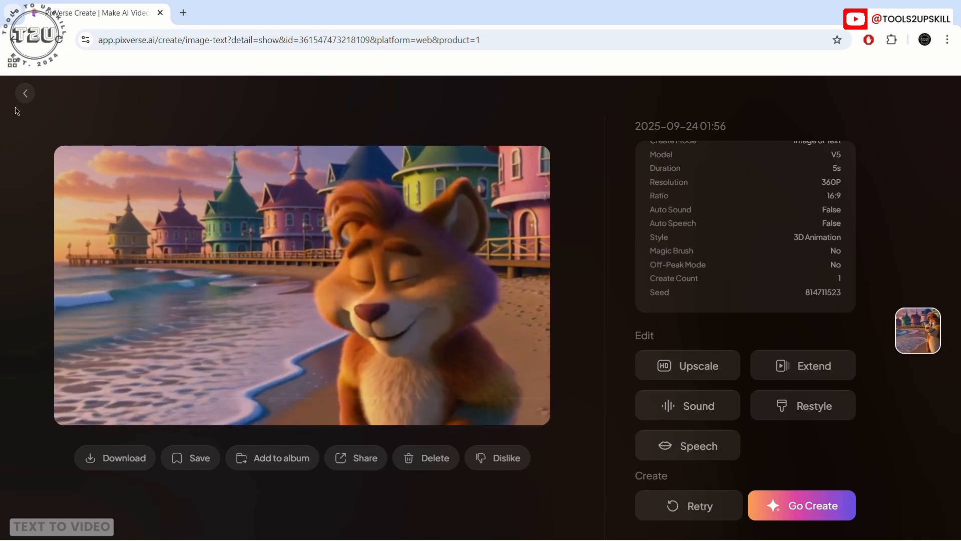
left_click(26, 93)
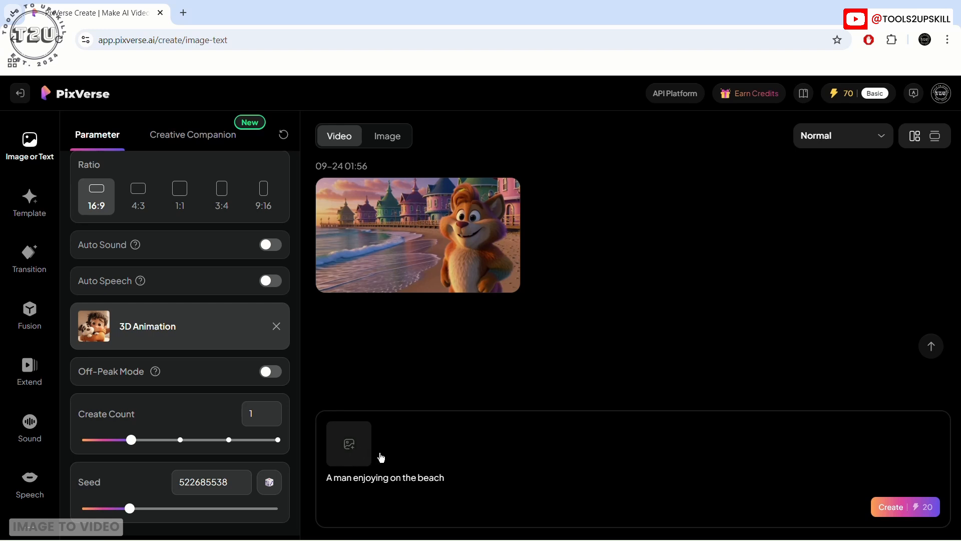
Step: Upload the image of the cartoon boy in a red shirt as the source image for the video
left_click(355, 450)
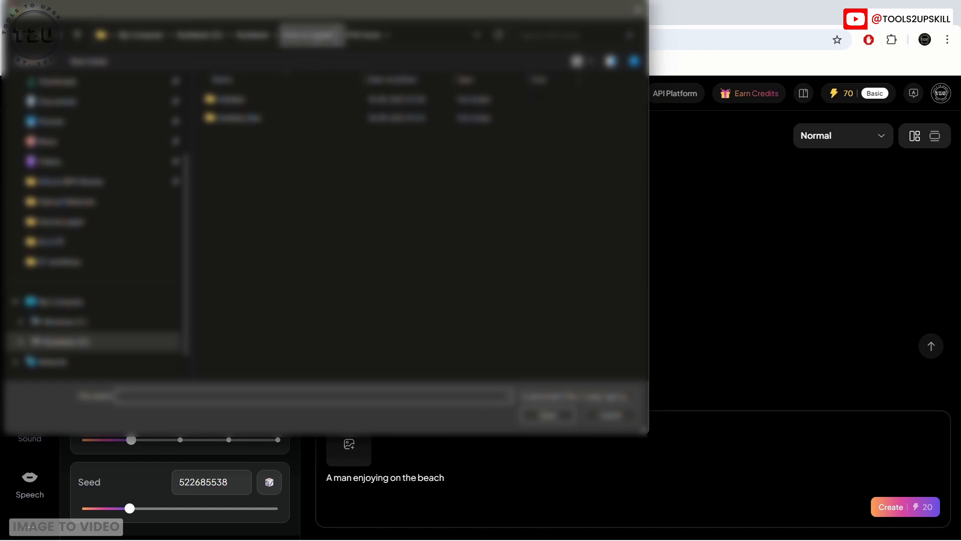
left_click(308, 35)
double_click(236, 284)
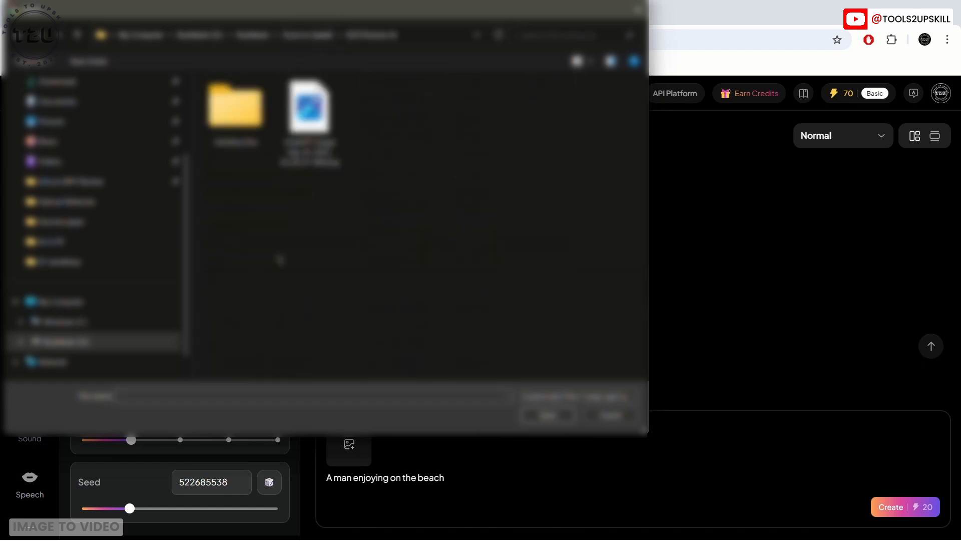
right_click(303, 214)
mouse_move(350, 221)
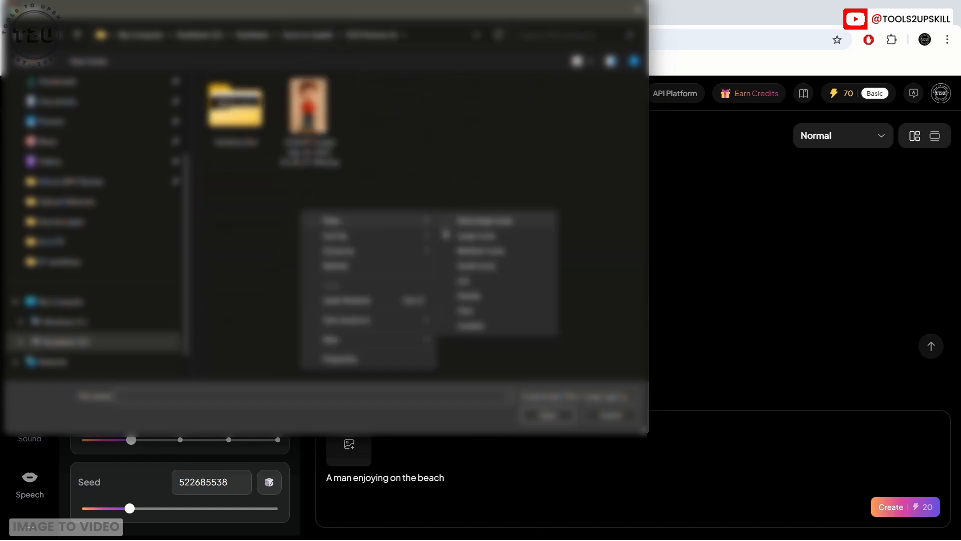
left_click(456, 231)
left_click(411, 141)
left_click(546, 415)
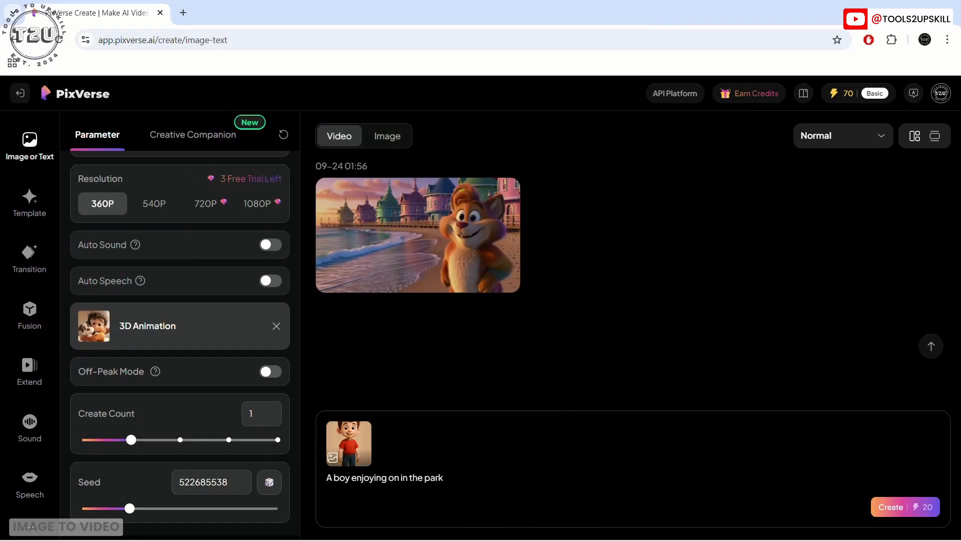
Step: Correct the prompt to "A boy enjoying in the park"
double_click(398, 478)
key("BackSpace")
key("BackSpace")
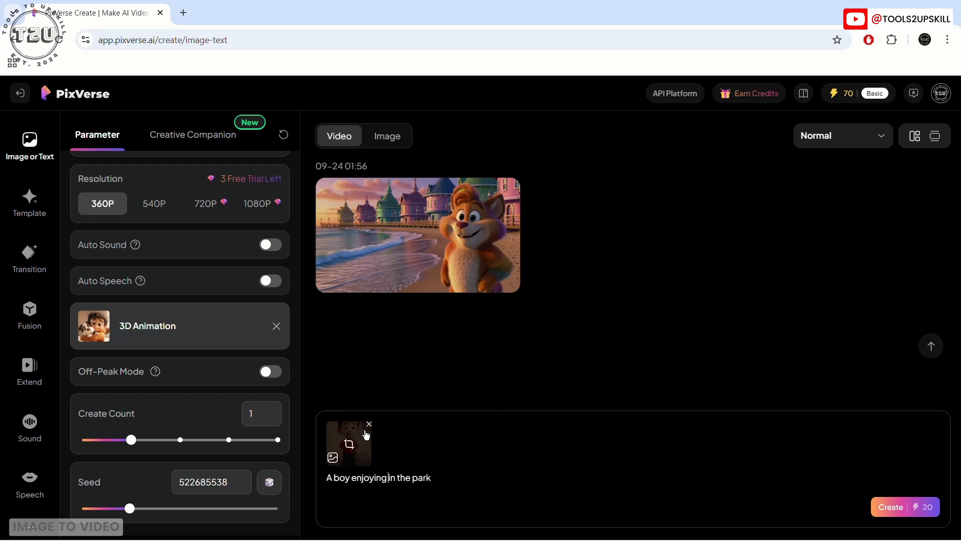
left_click_drag(323, 481, 429, 477)
left_click(450, 487)
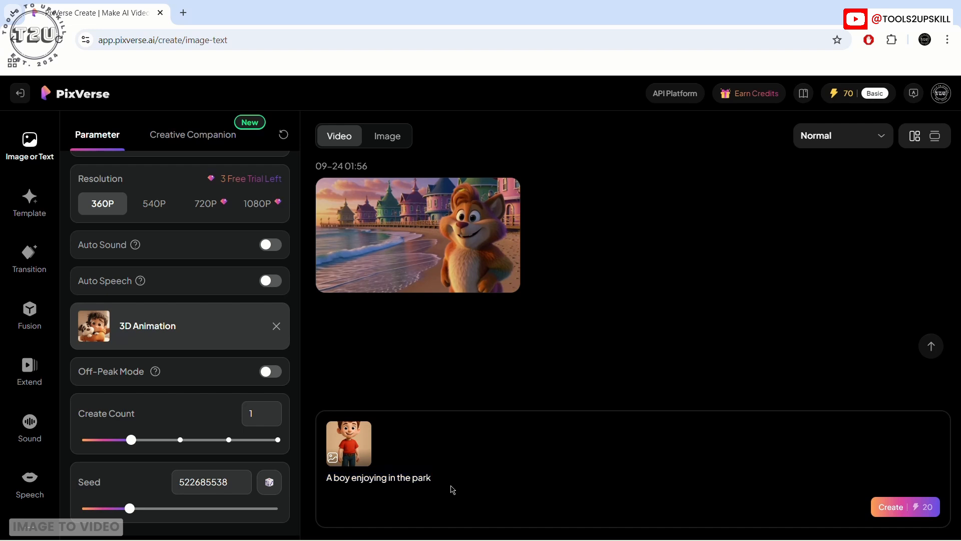
Step: Crop the source image more tightly around the boy's sides and head, save the crop, and generate the video
mouse_move(354, 445)
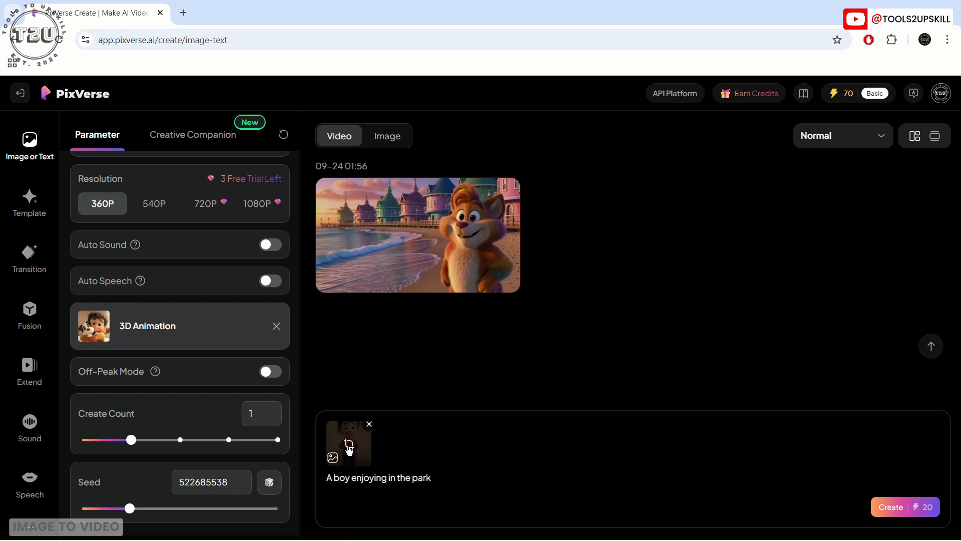
left_click(349, 444)
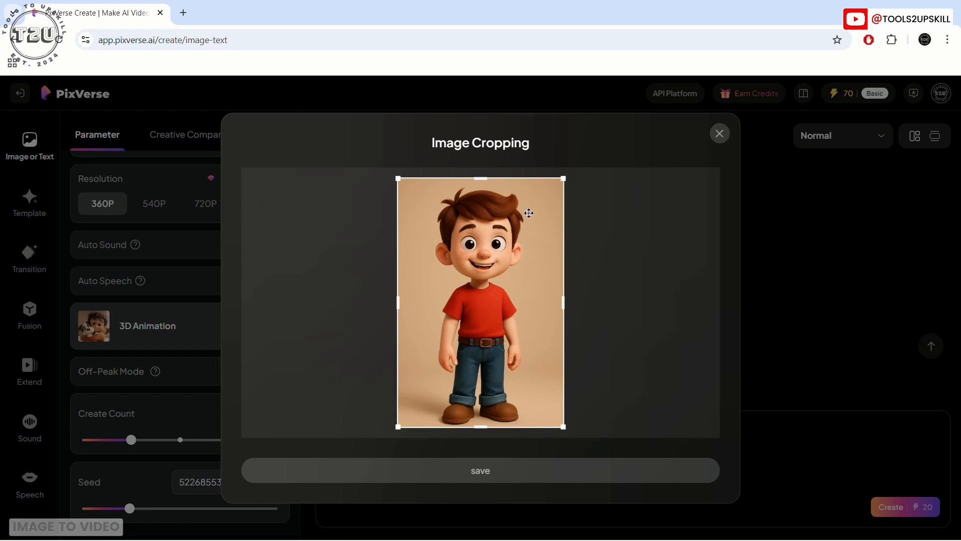
left_click_drag(398, 303, 433, 304)
left_click_drag(562, 302, 526, 301)
left_click_drag(479, 177, 480, 184)
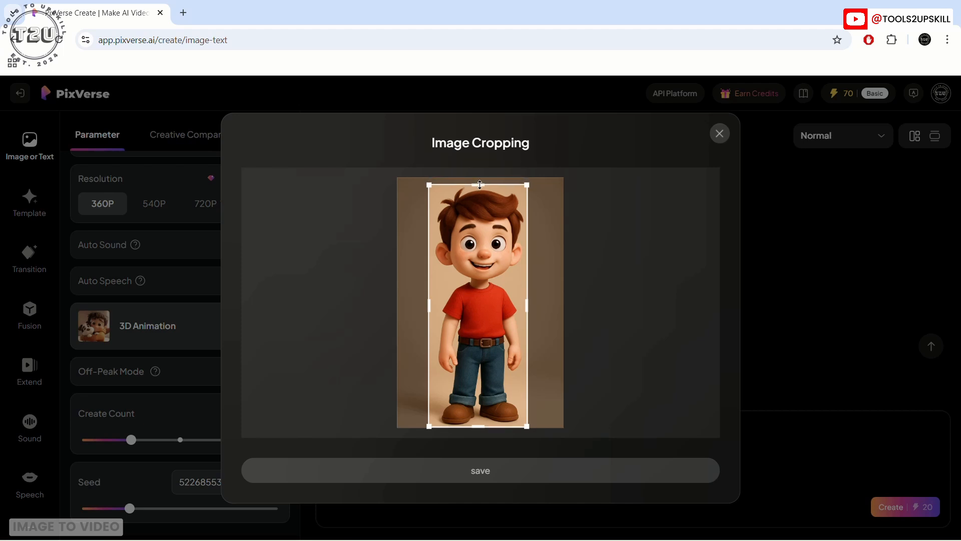
left_click(510, 471)
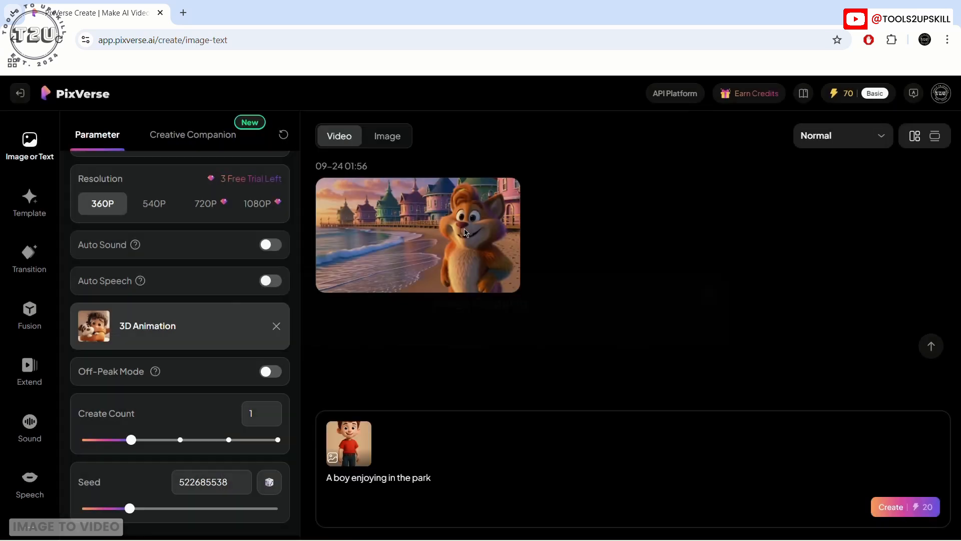
left_click(901, 508)
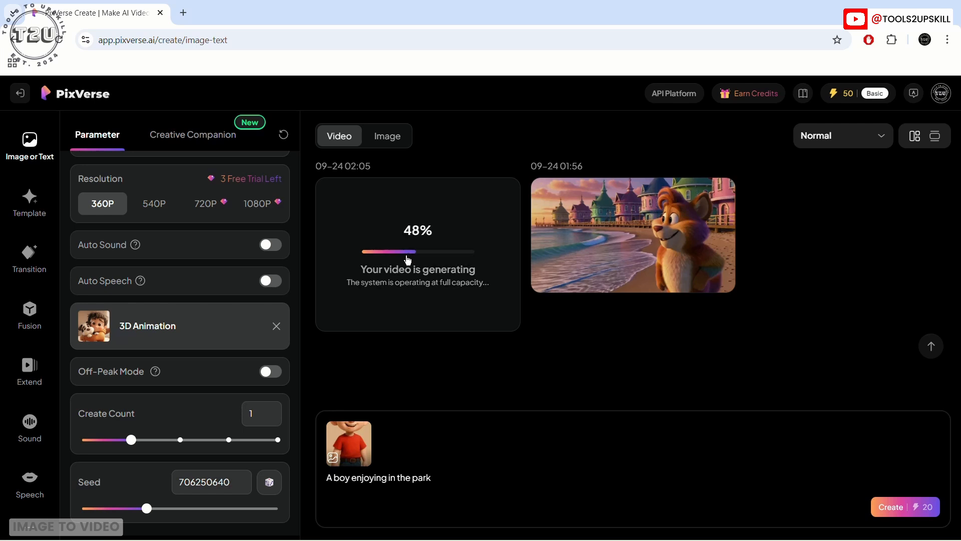
Step: Open the generated video of the boy in the park, watch it in full screen, and return to the creation page
mouse_move(346, 452)
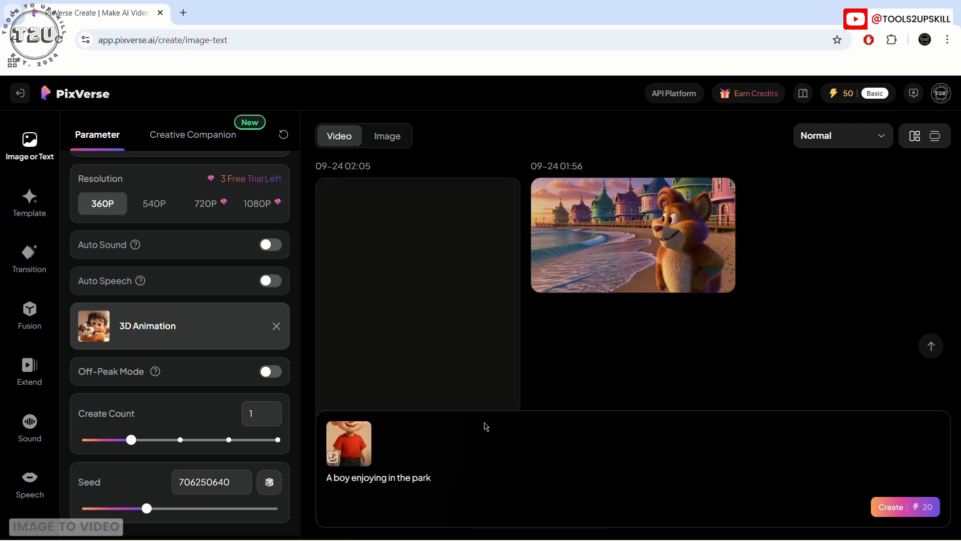
left_click(438, 297)
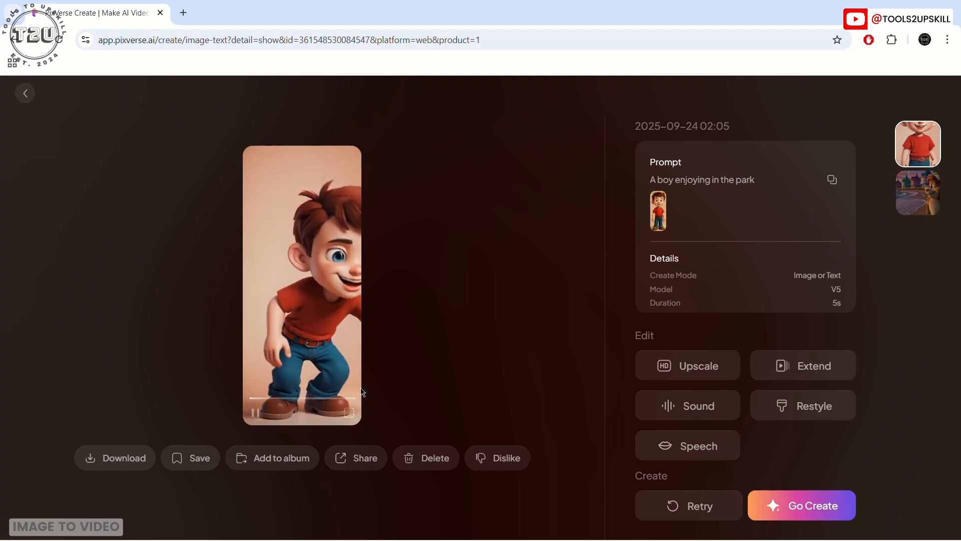
left_click(349, 413)
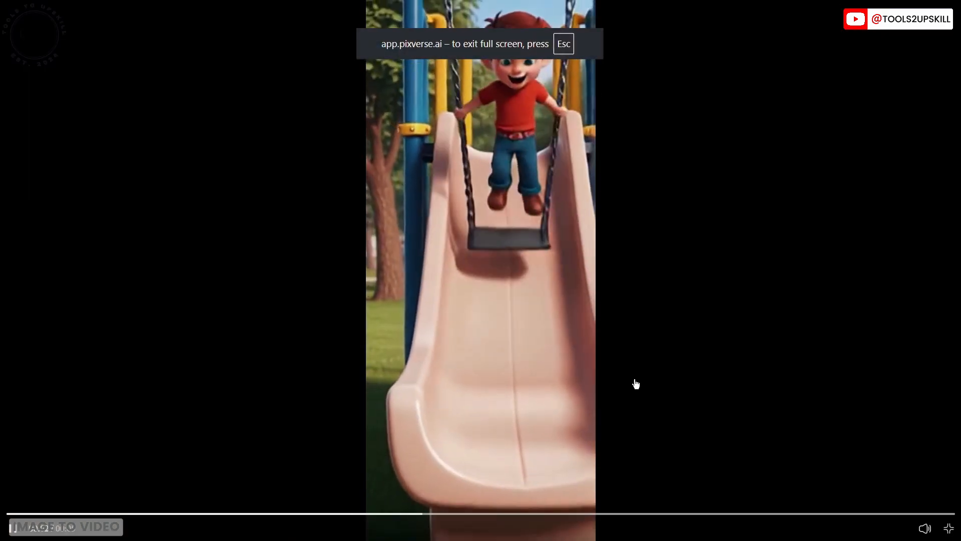
left_click(949, 528)
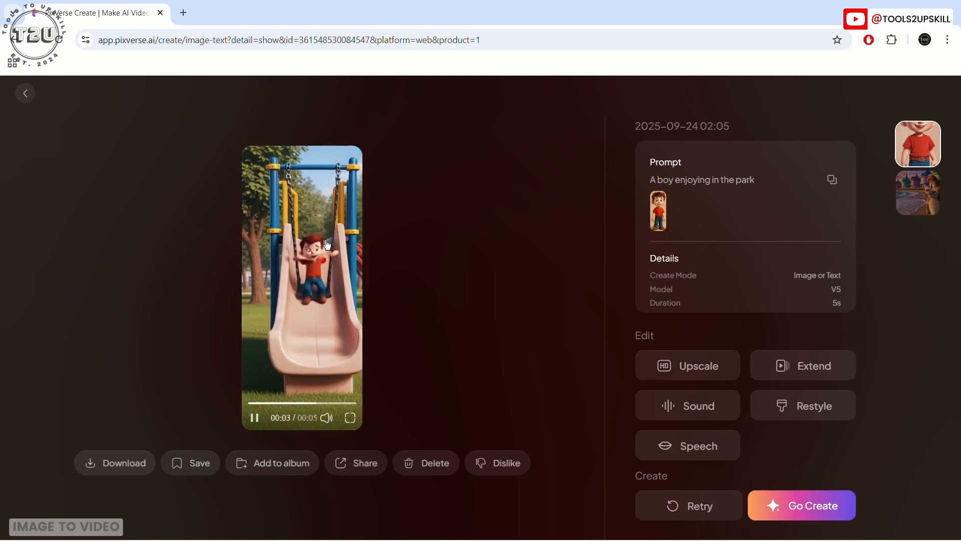
left_click(25, 94)
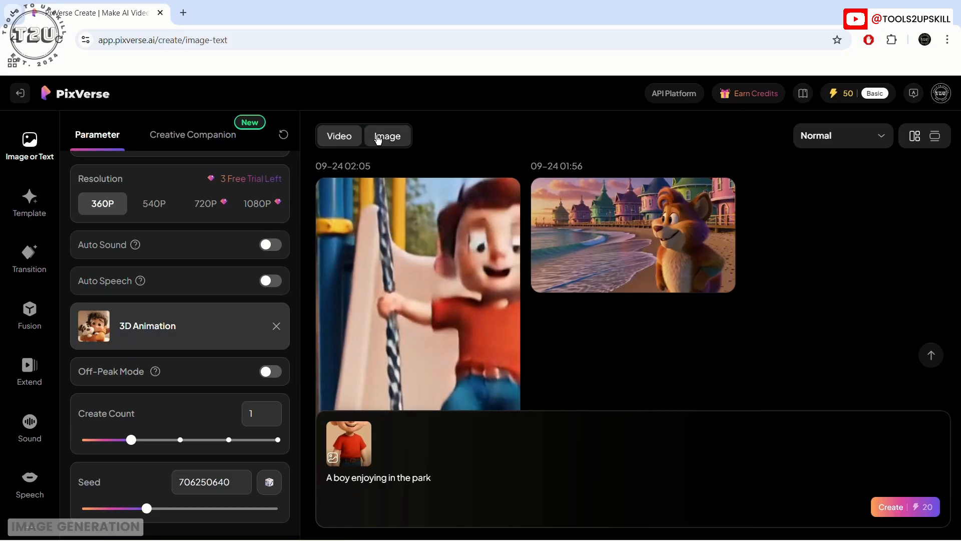
Step: Switch the results to Image and remove the source image of the boy, keeping the prompt text
left_click(376, 136)
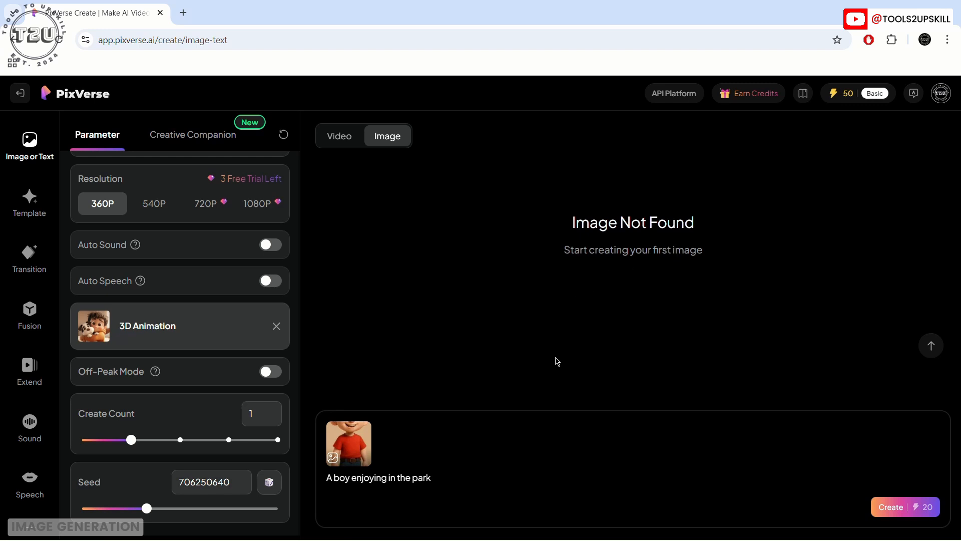
left_click_drag(450, 481, 350, 442)
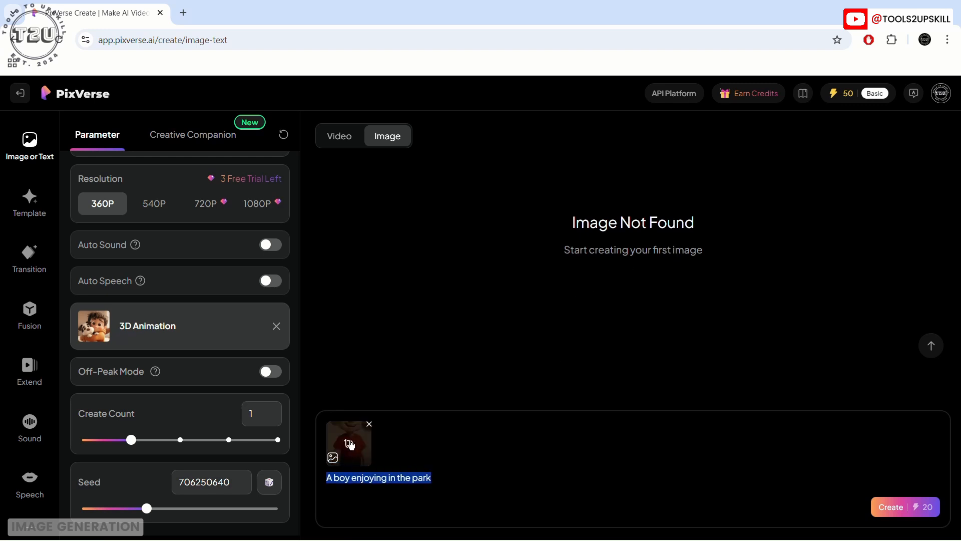
left_click(370, 424)
left_click_drag(442, 473, 300, 483)
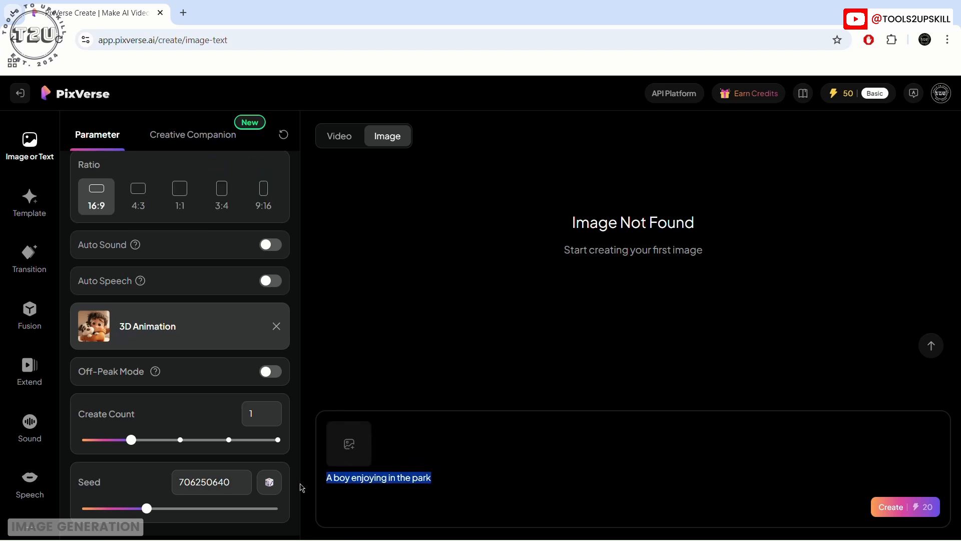
left_click(376, 495)
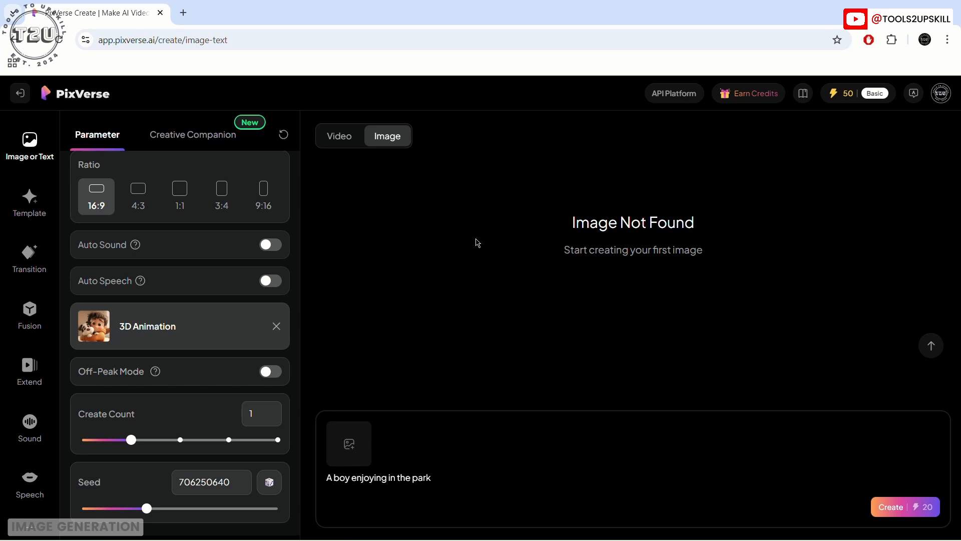
left_click_drag(454, 480, 293, 484)
left_click(457, 489)
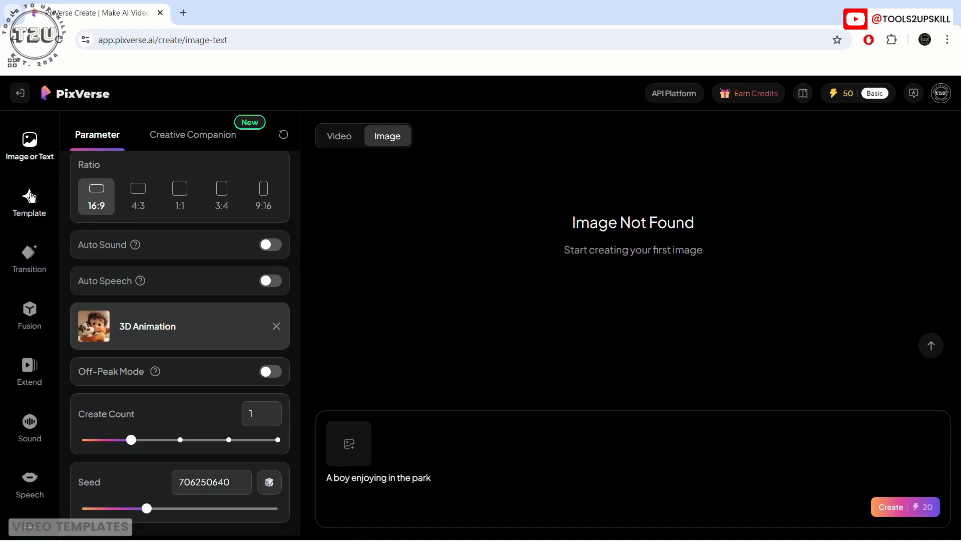
Step: Open the video templates and browse the categories from AI Dance and Dual Image through Epic Morph and Festival Vibe
left_click(30, 197)
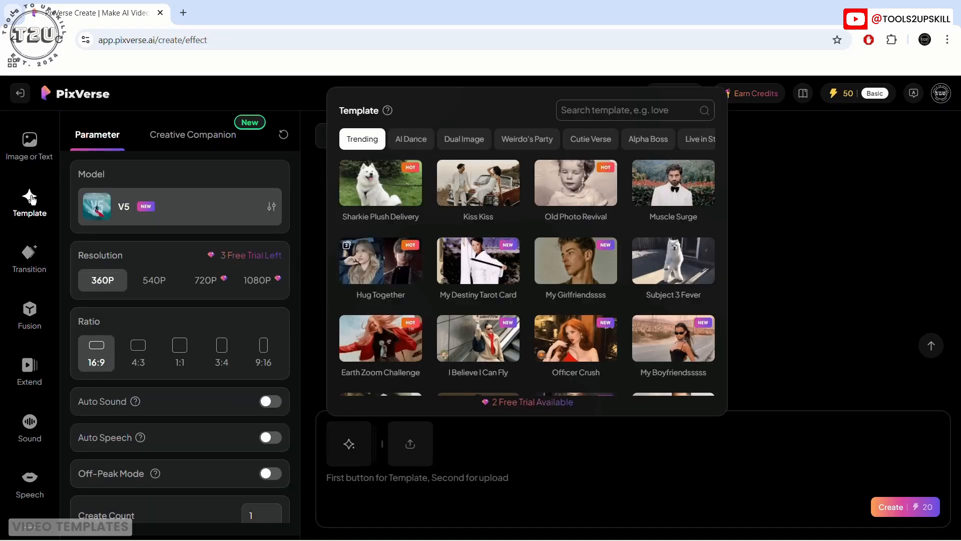
left_click(415, 141)
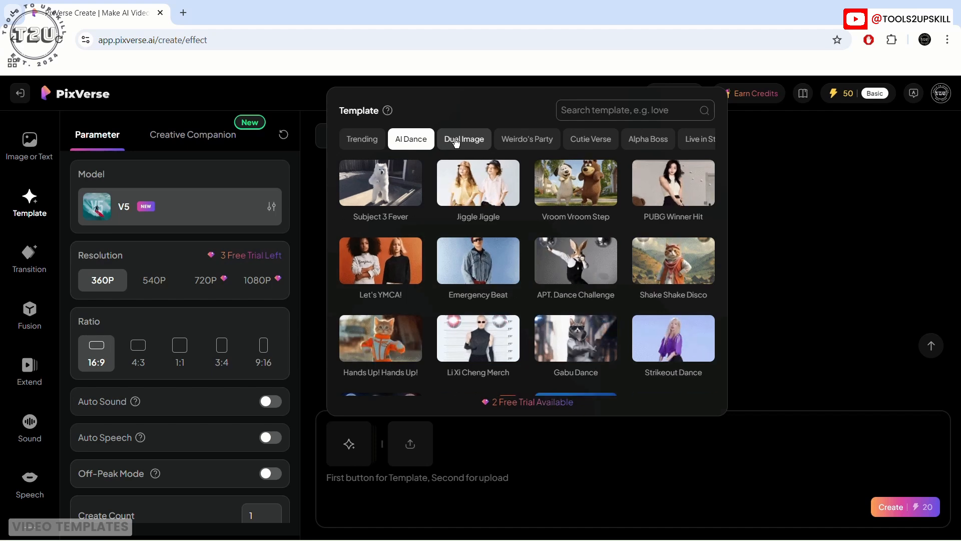
left_click(461, 141)
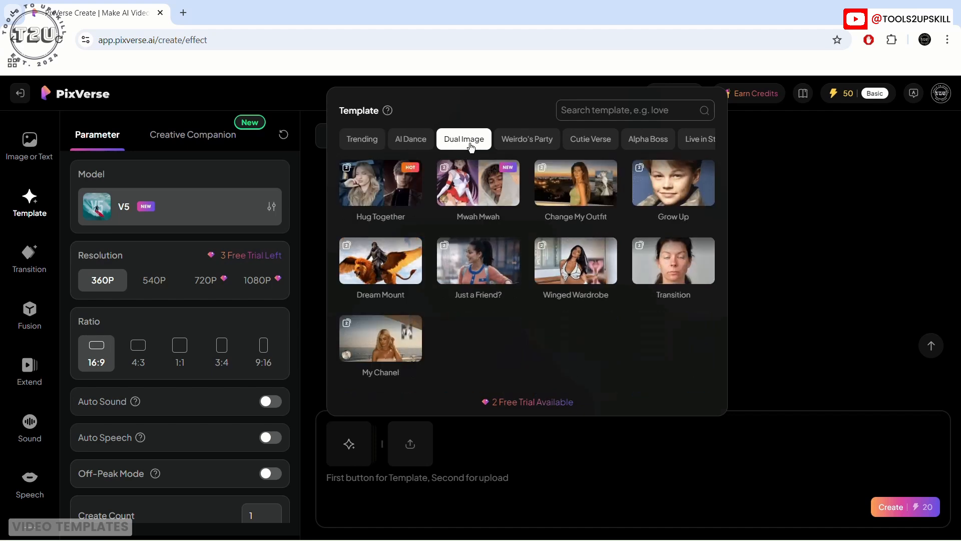
left_click(554, 138)
left_click(577, 139)
left_click(580, 140)
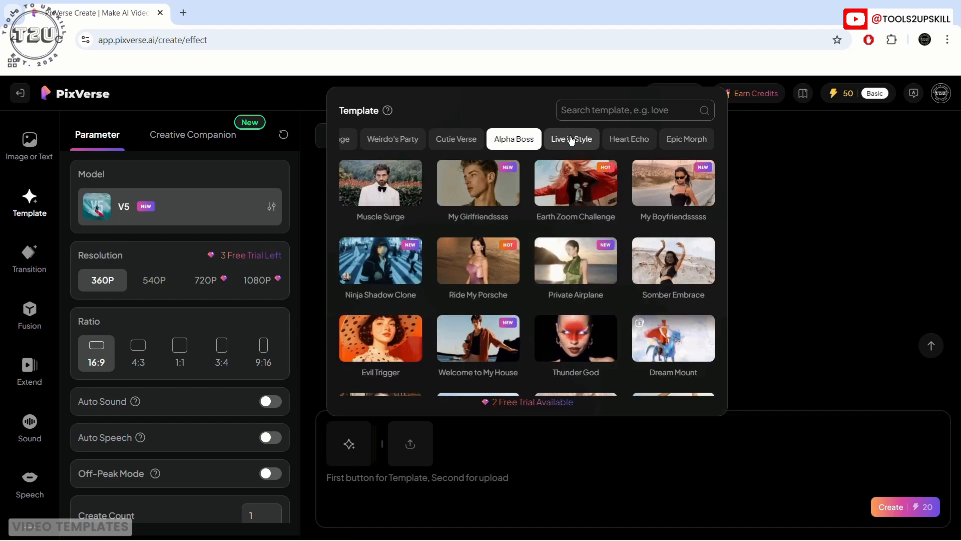
left_click(573, 142)
left_click(583, 144)
left_click(608, 142)
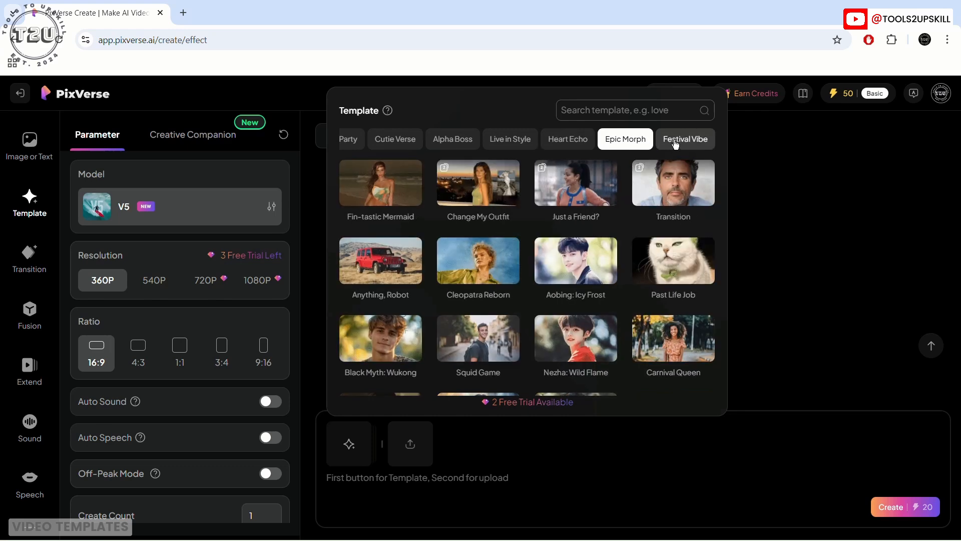
left_click(683, 142)
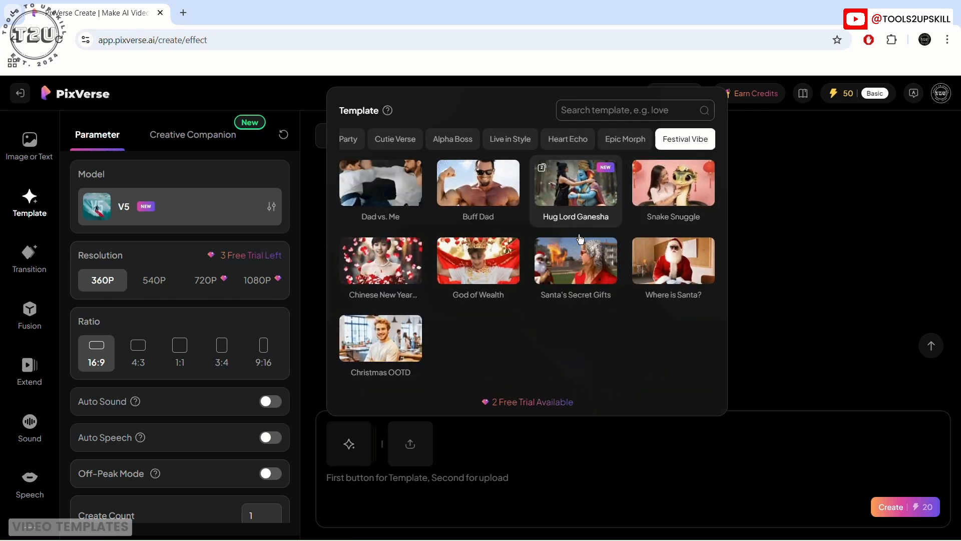
Step: Select the Snake Snuggle template, upload the image of the boy in the red shirt, and generate the video
left_click(673, 185)
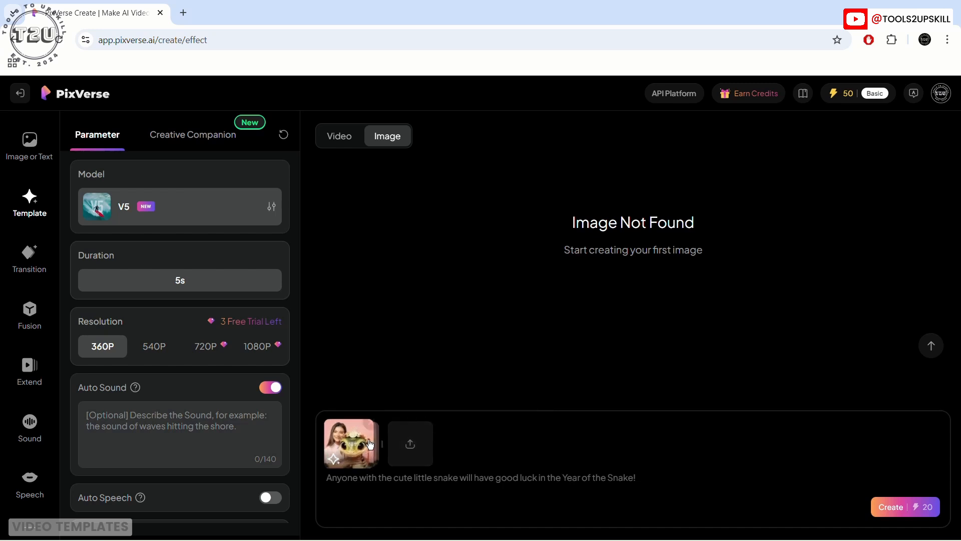
mouse_move(407, 447)
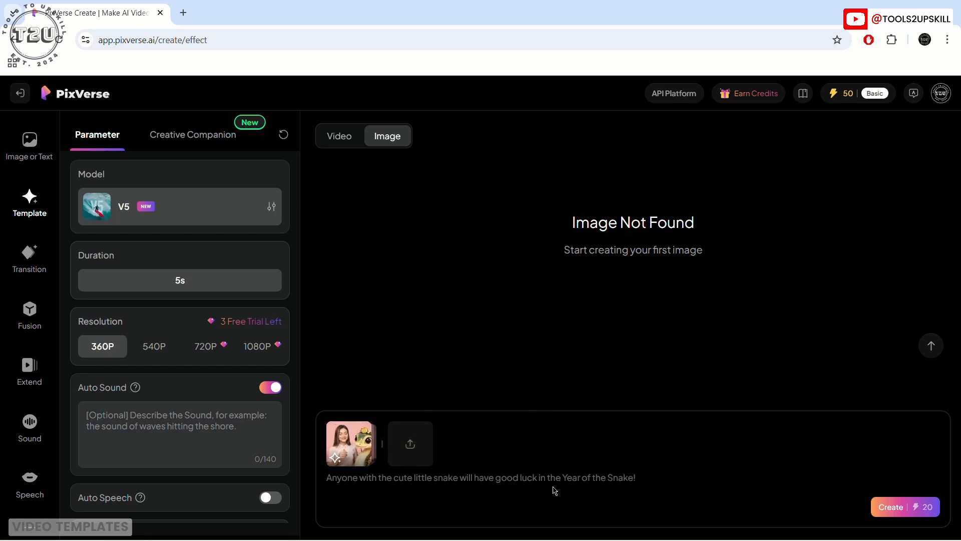
left_click(415, 445)
left_click(420, 191)
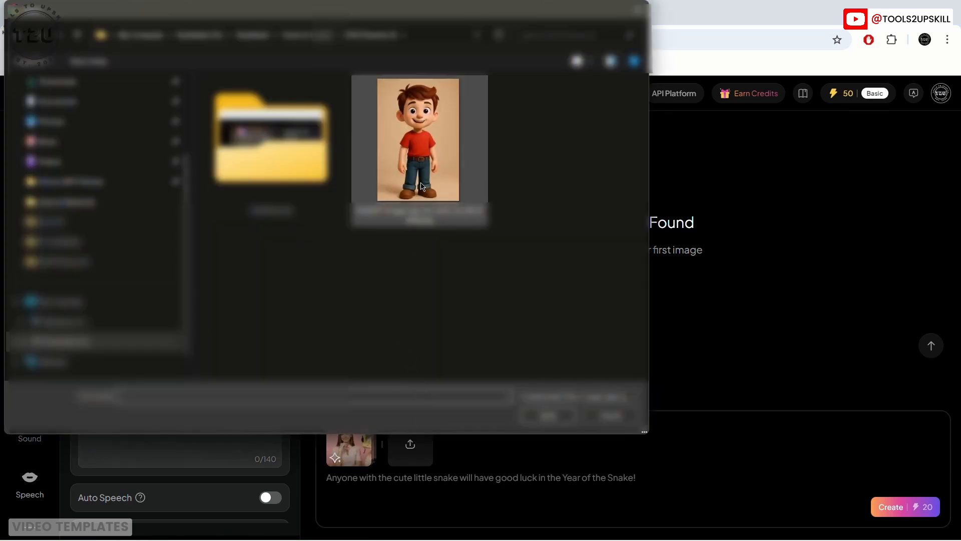
left_click(548, 416)
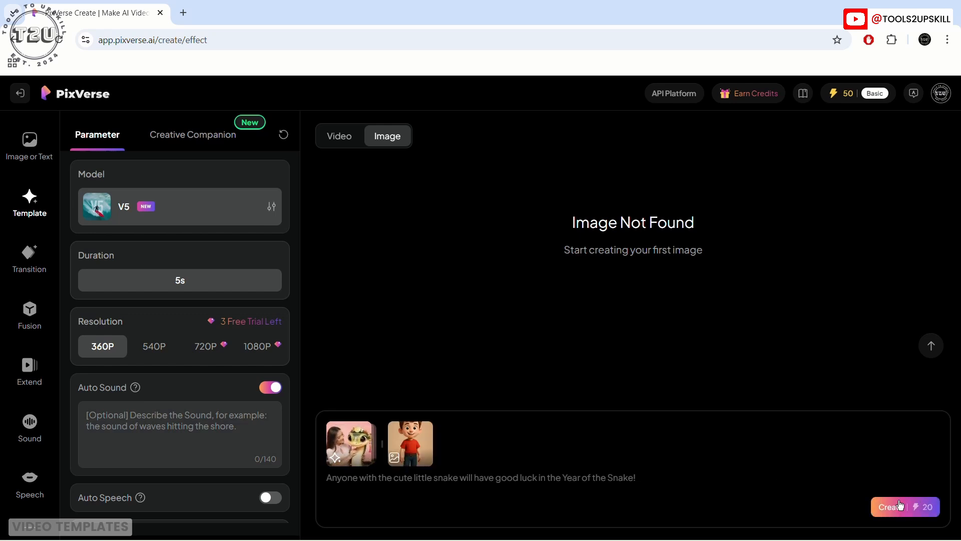
left_click(895, 507)
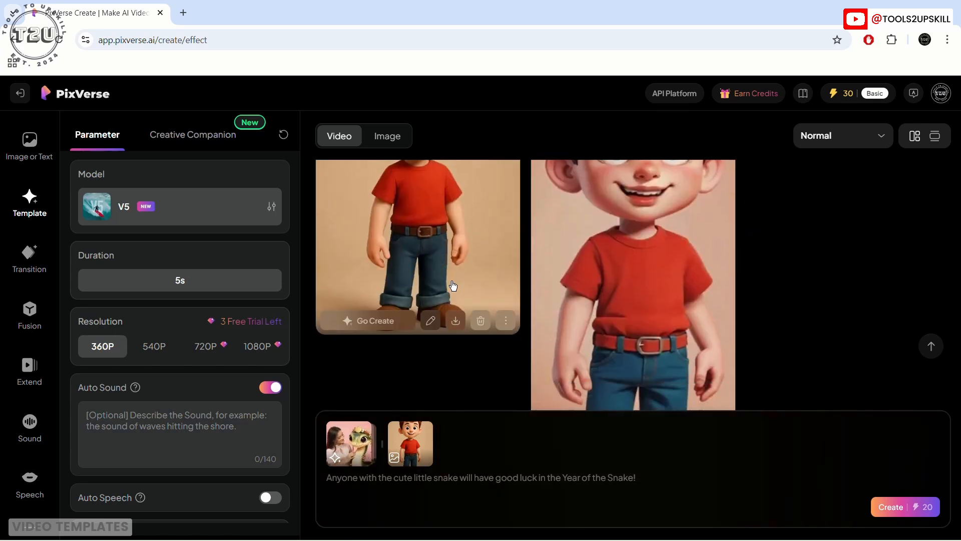
Step: Open the generated Snake Snuggle video and review its playback
left_click(425, 217)
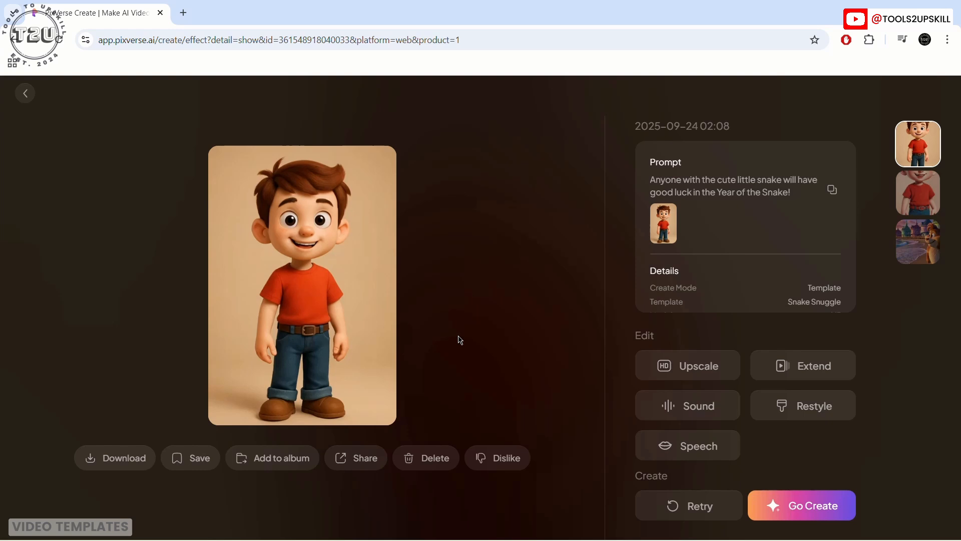
mouse_move(255, 286)
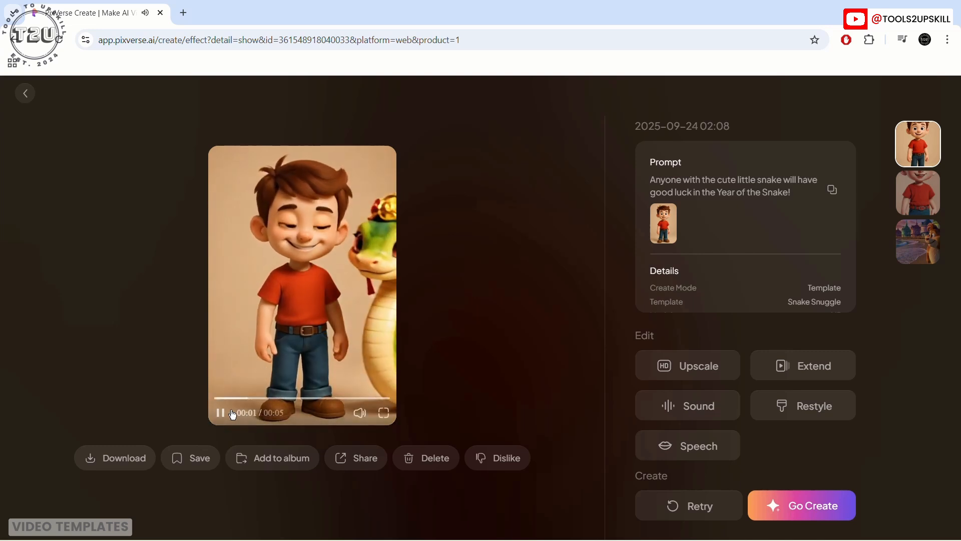
left_click(231, 411)
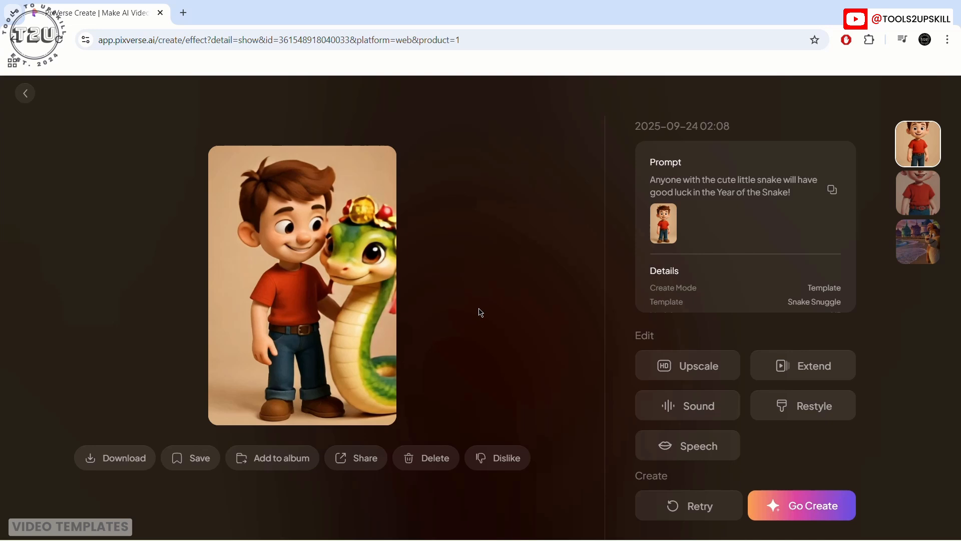
mouse_move(338, 306)
Step: Examine the Snake Snuggle video's prompt and its full list of generation details
scroll(792, 251, "down", 3)
scroll(776, 237, "up", 3)
left_click_drag(648, 184, 794, 196)
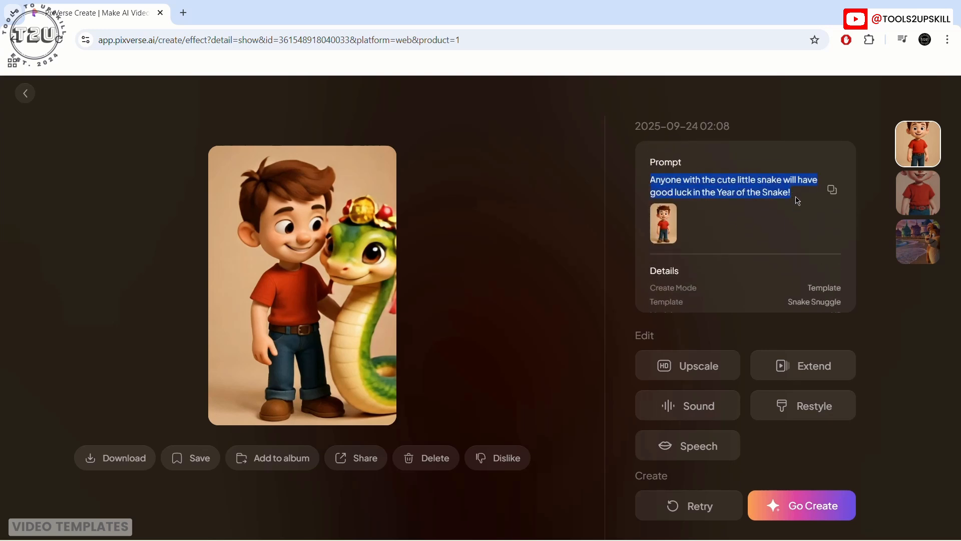
left_click(803, 253)
scroll(804, 254, "down", 3)
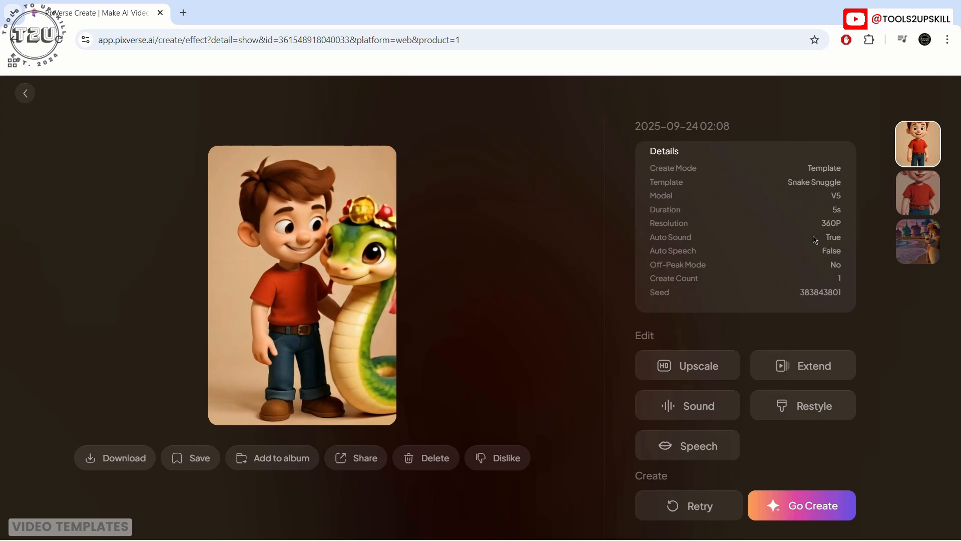
left_click(449, 330)
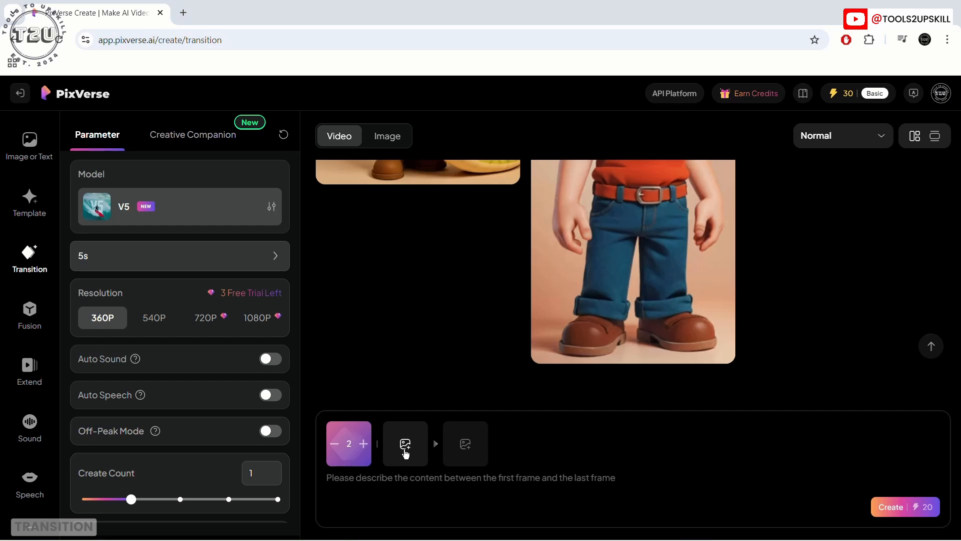
Step: Upload the image of the boy in the red shirt as both the first and the last frame of the transition
left_click(405, 454)
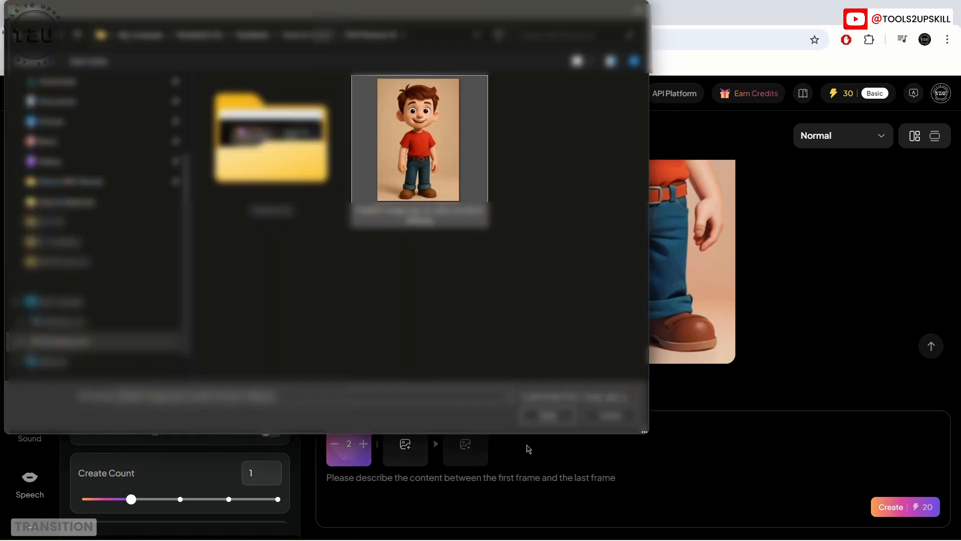
left_click(546, 415)
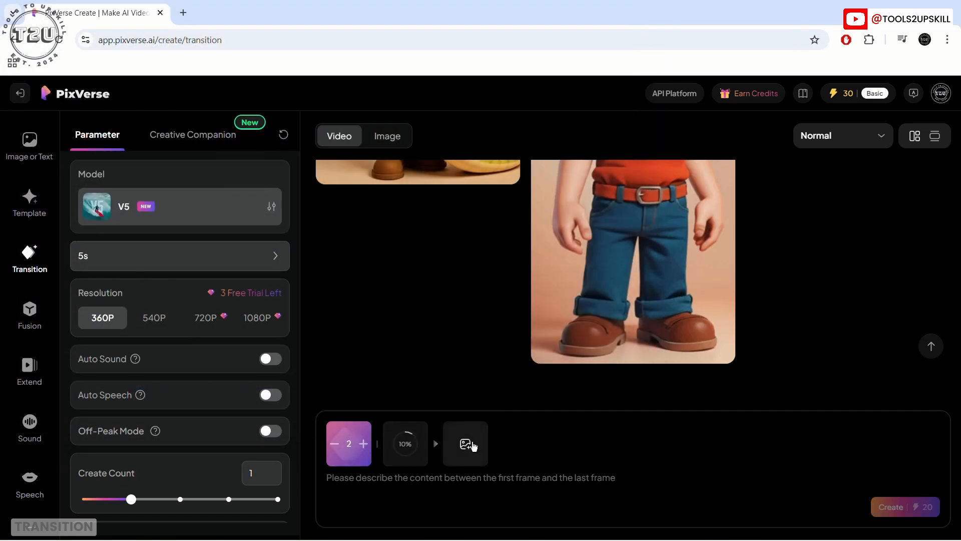
left_click(470, 445)
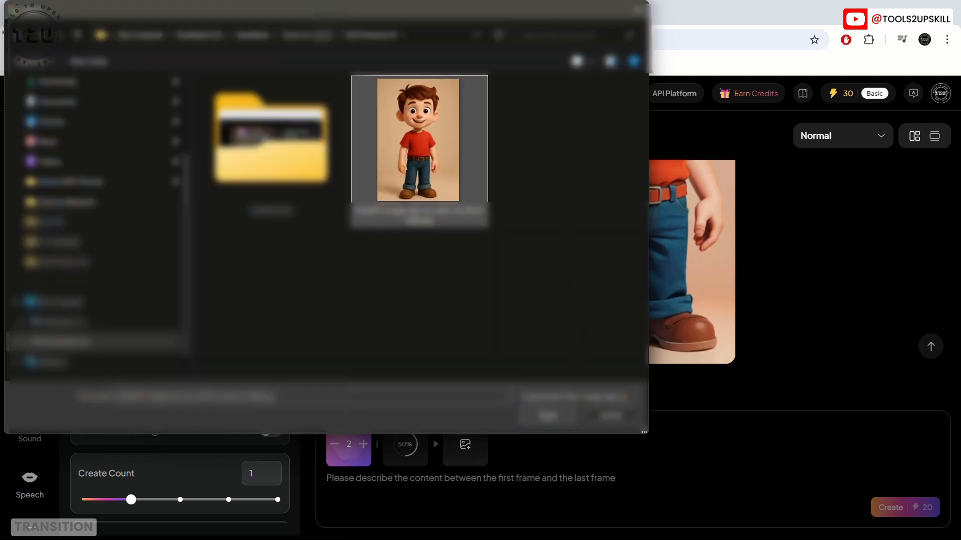
left_click(532, 416)
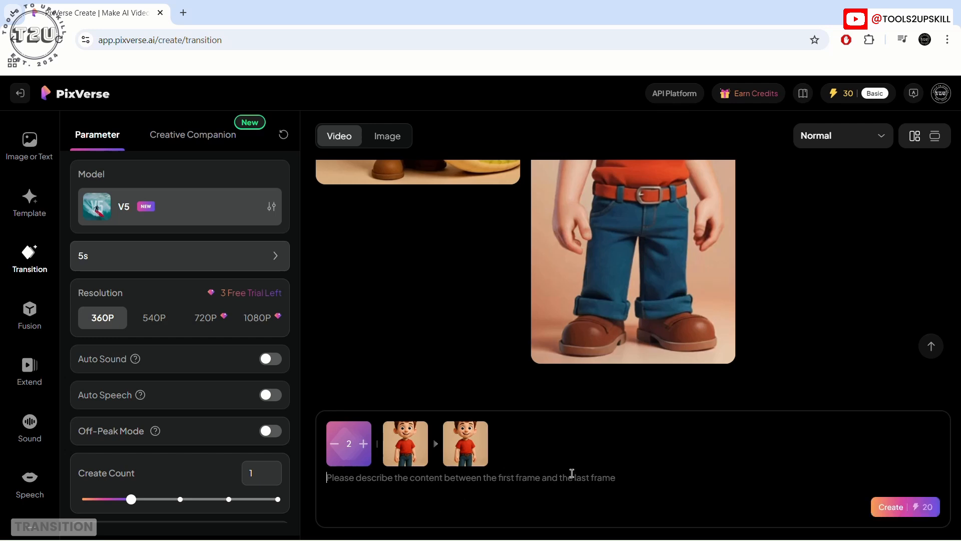
Step: Enter "Jump 5 times" as the prompt describing the content between the two frames
type("Jump 5 tmes")
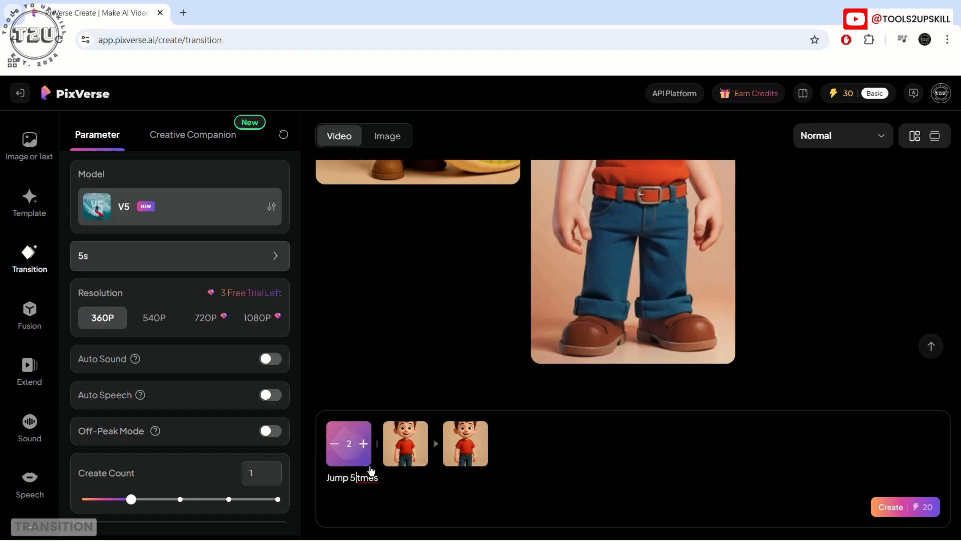
key("Right")
type("i")
Step: Increase the transition to 4 frames and open the preview at the prompt between the first two frames
left_click(363, 444)
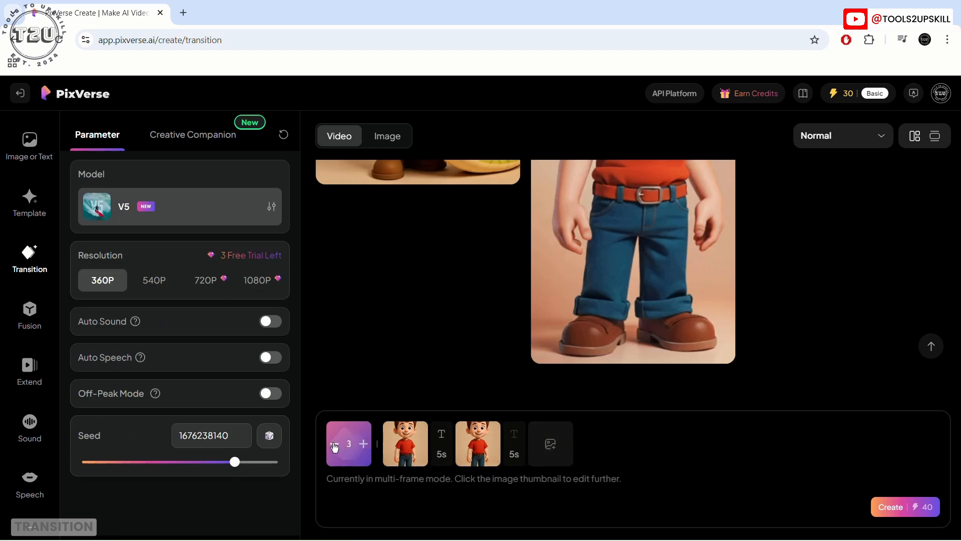
left_click(363, 444)
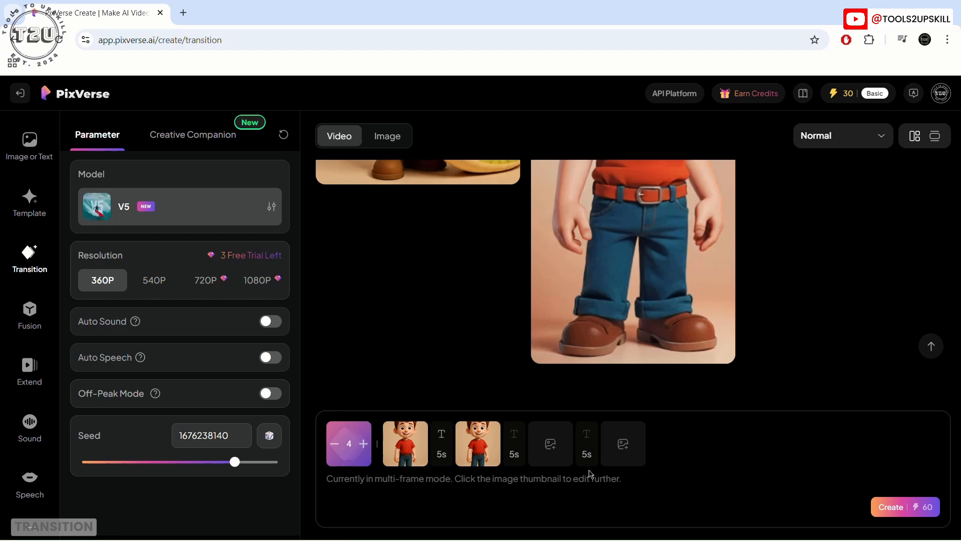
left_click(446, 452)
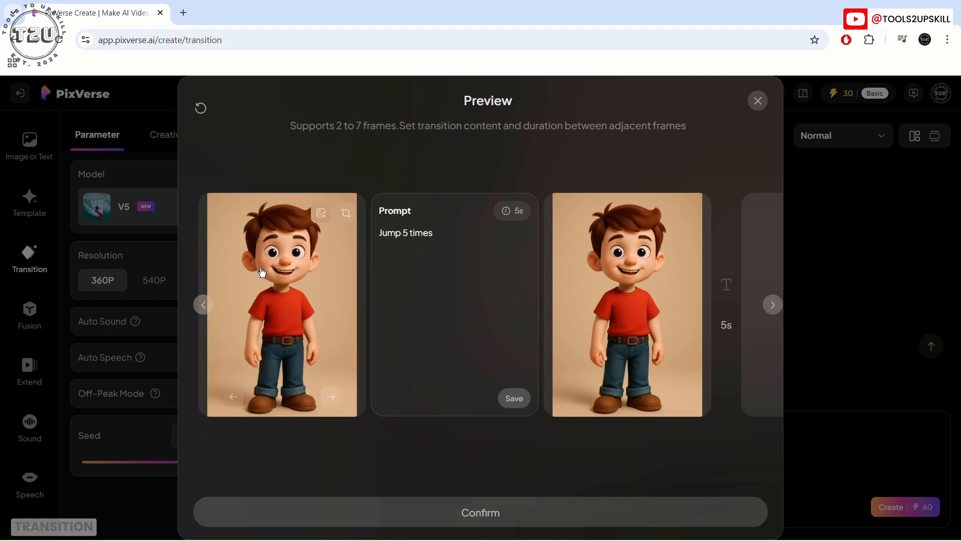
Step: Examine the prompts, durations and image slots between the adjacent frames in the multi-frame preview
left_click_drag(437, 233, 378, 232)
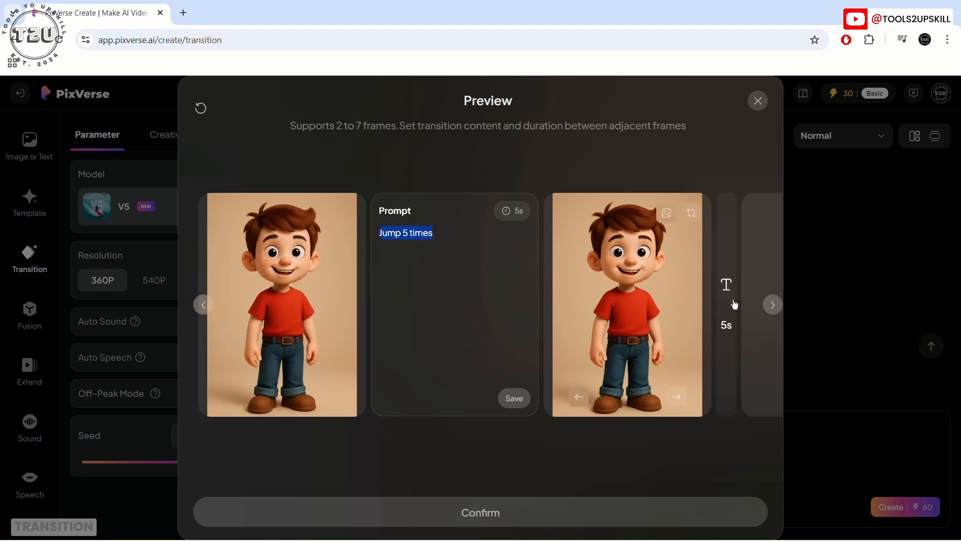
left_click(773, 304)
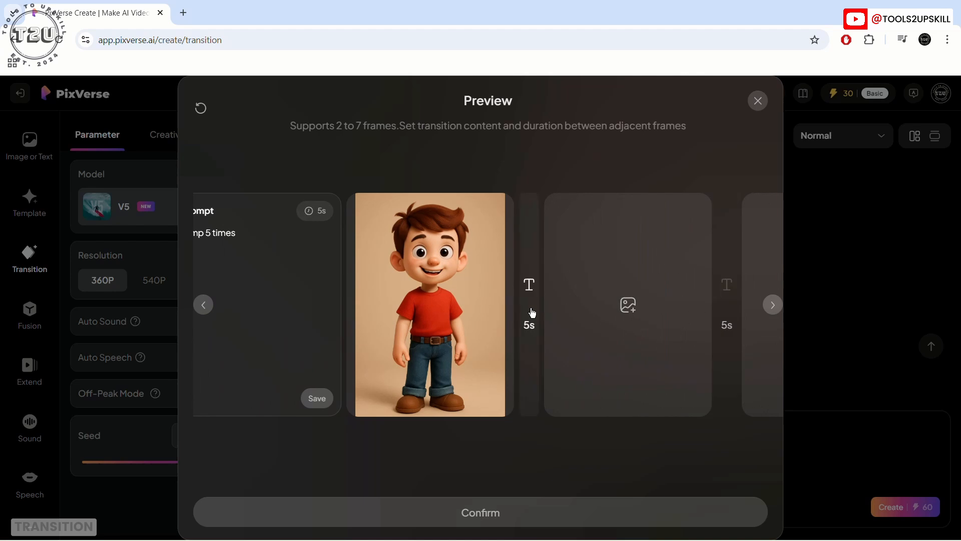
left_click(529, 298)
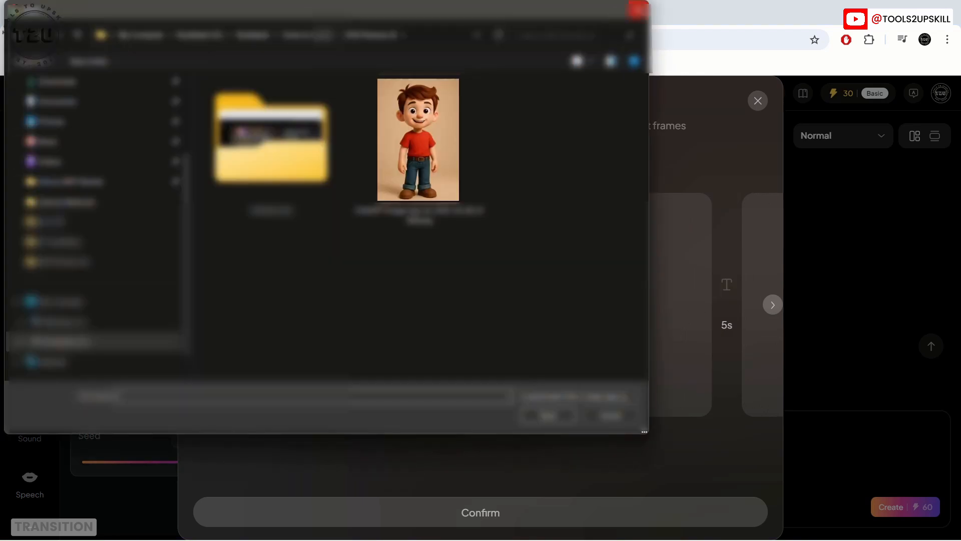
left_click(638, 8)
left_click(770, 310)
left_click(523, 284)
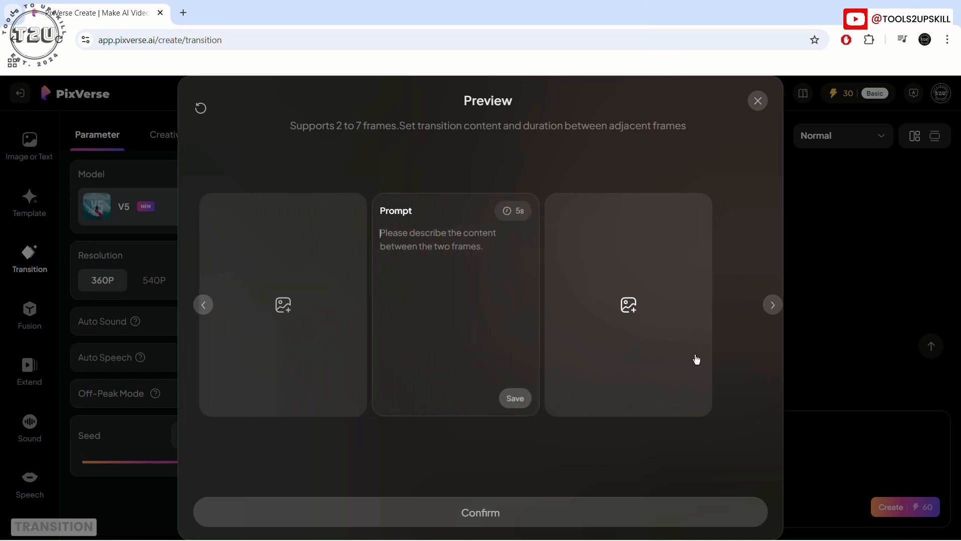
Step: Close the multi-frame preview and increase the transition to 5 frames
left_click(755, 106)
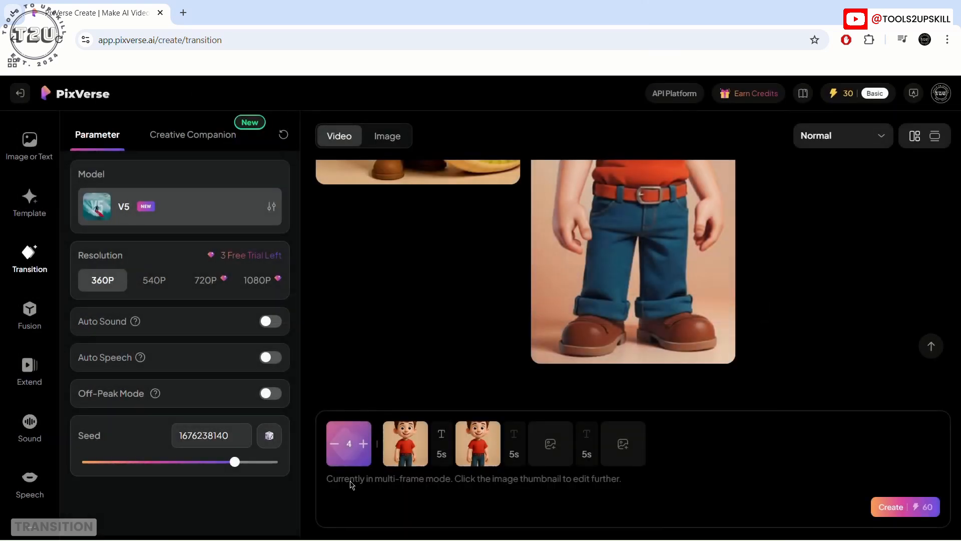
left_click(363, 443)
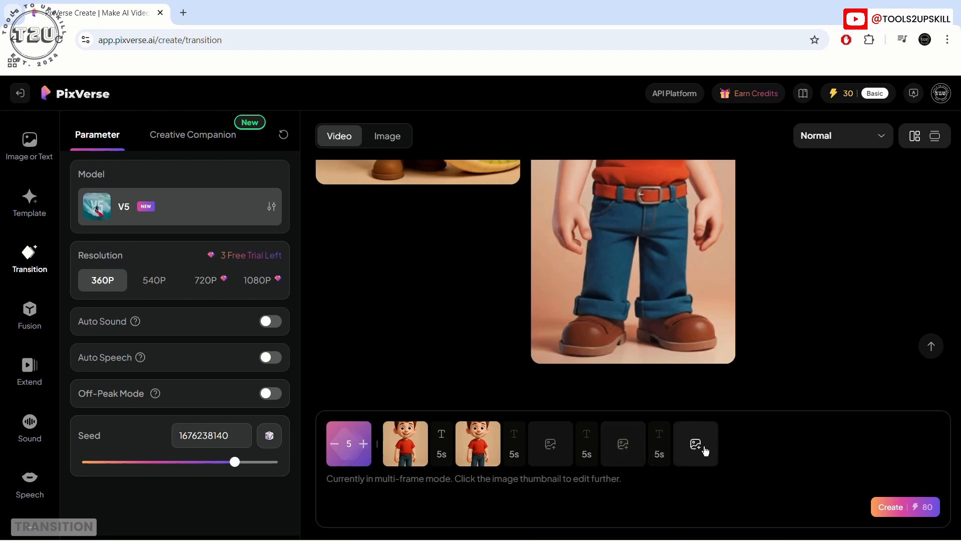
mouse_move(413, 450)
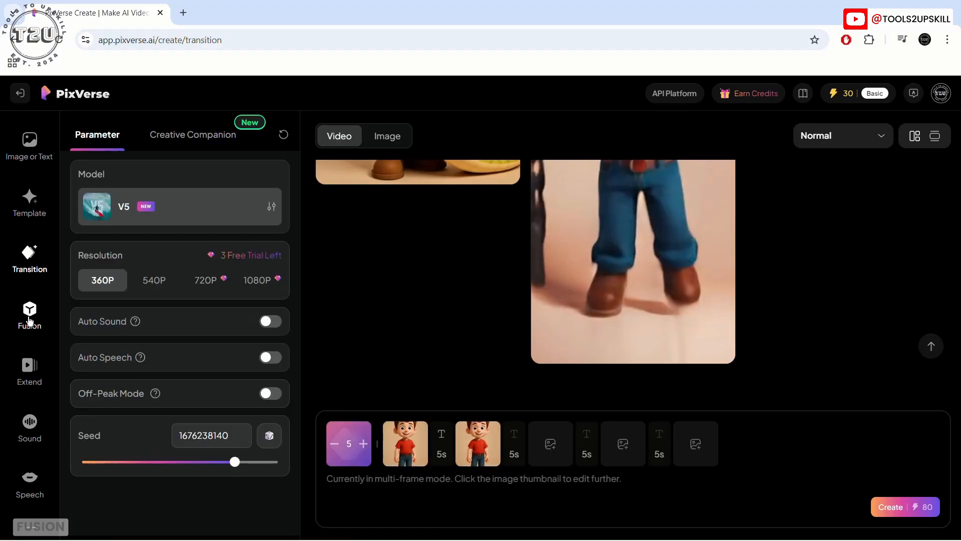
Step: Switch to Fusion mode and upload the image of the boy in the red shirt as the first reference
left_click(29, 313)
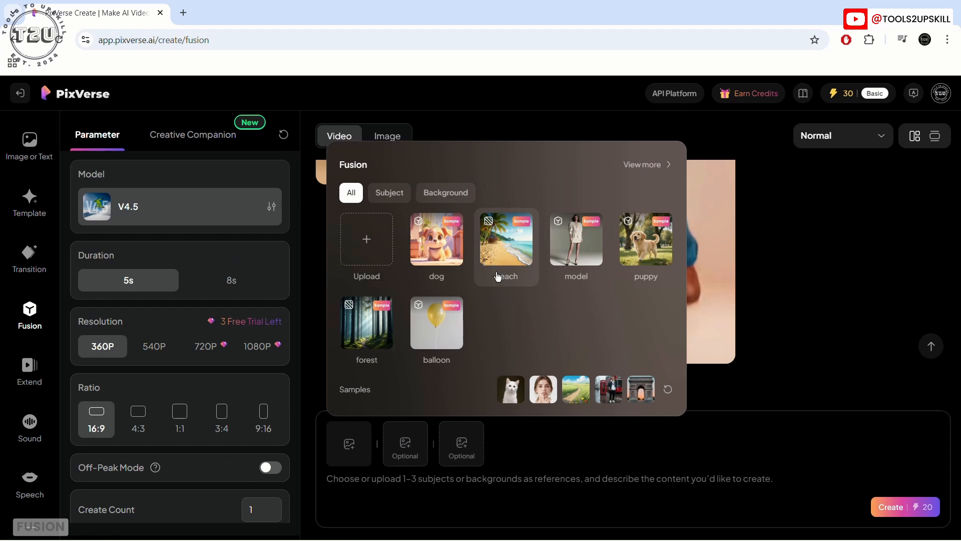
left_click(363, 246)
double_click(401, 166)
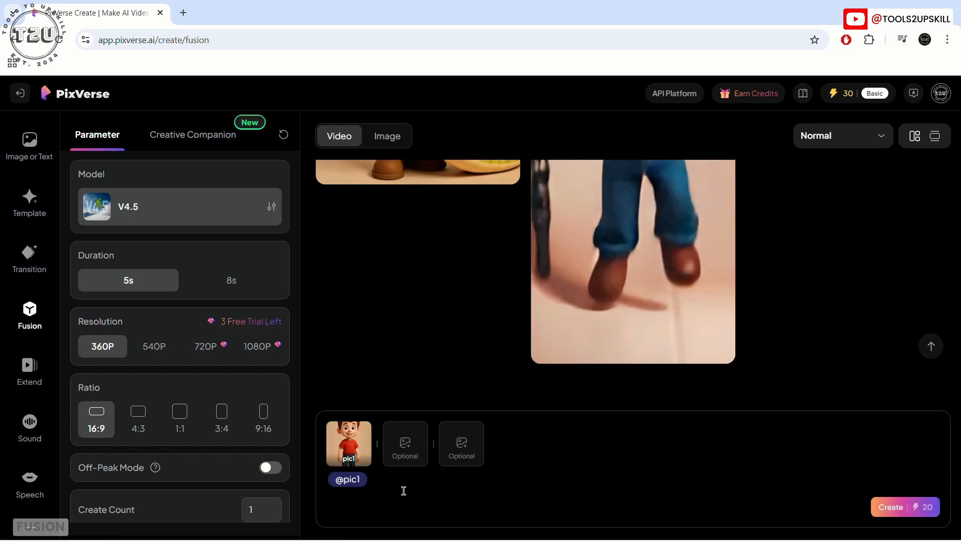
Step: Add the sample puppy subject and the sample forest background as the second and third Fusion references
left_click(405, 452)
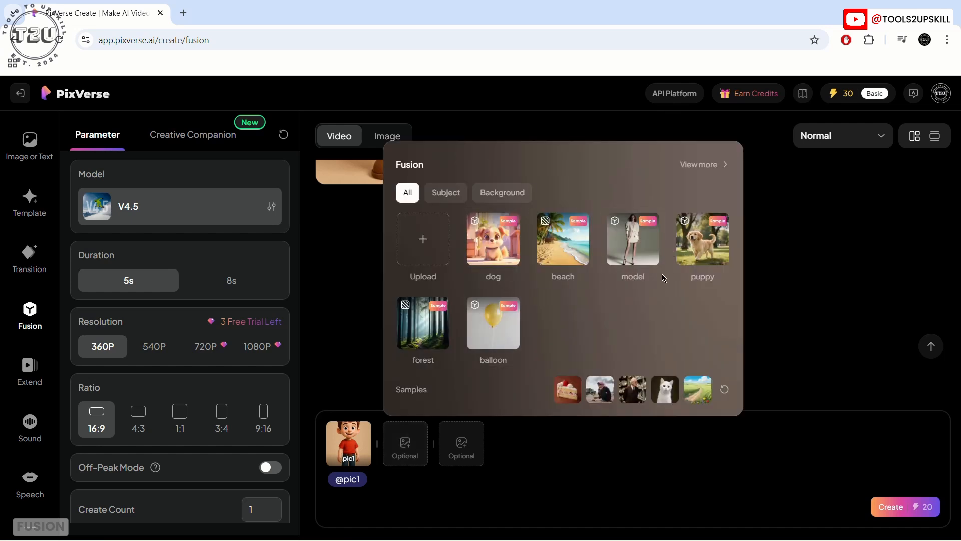
left_click(446, 197)
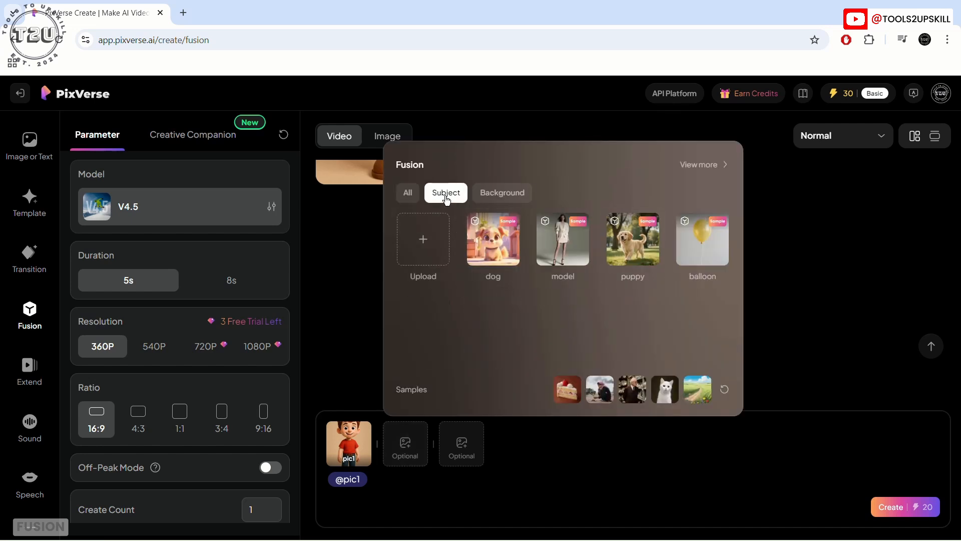
left_click(635, 251)
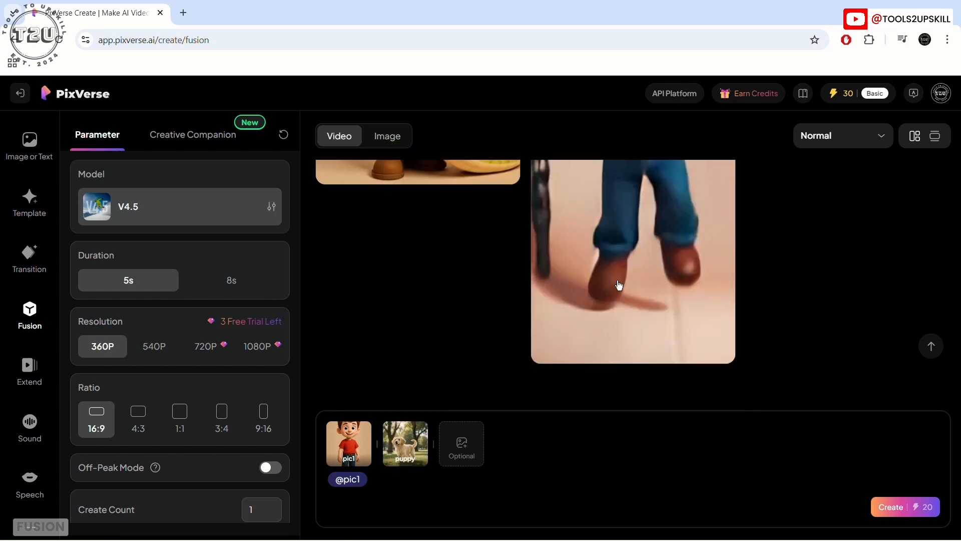
left_click(461, 443)
left_click(570, 198)
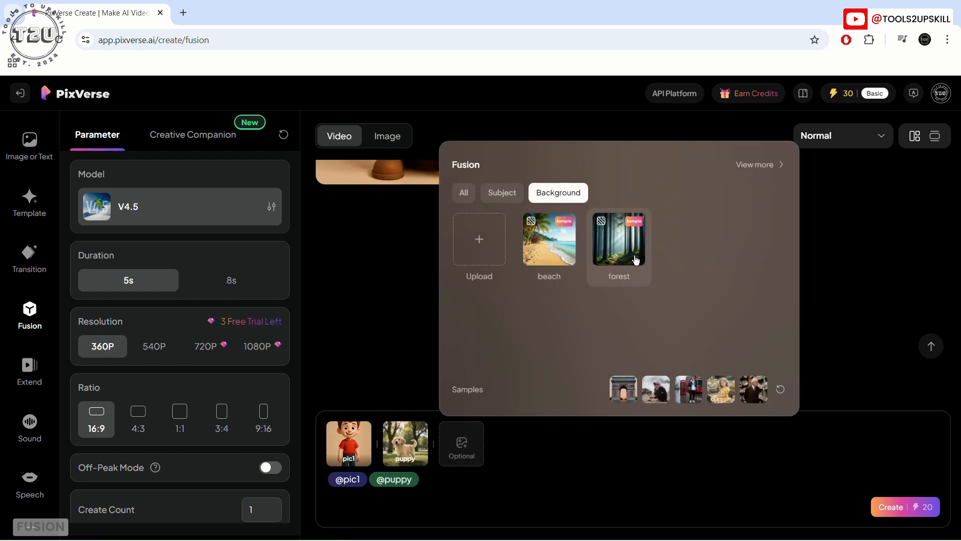
left_click(619, 239)
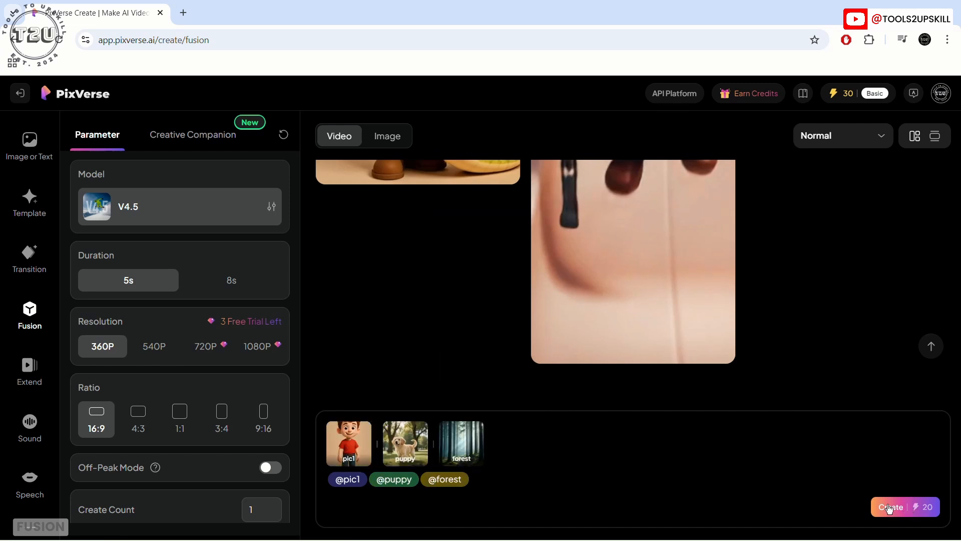
Step: Remove the boy, puppy and forest references from the Fusion prompt and close the reference picker
mouse_move(345, 438)
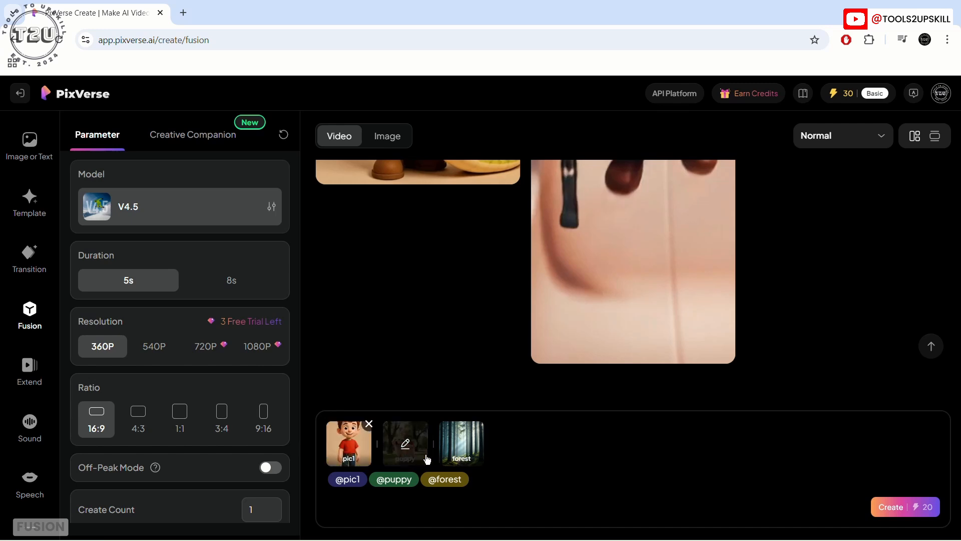
mouse_move(457, 444)
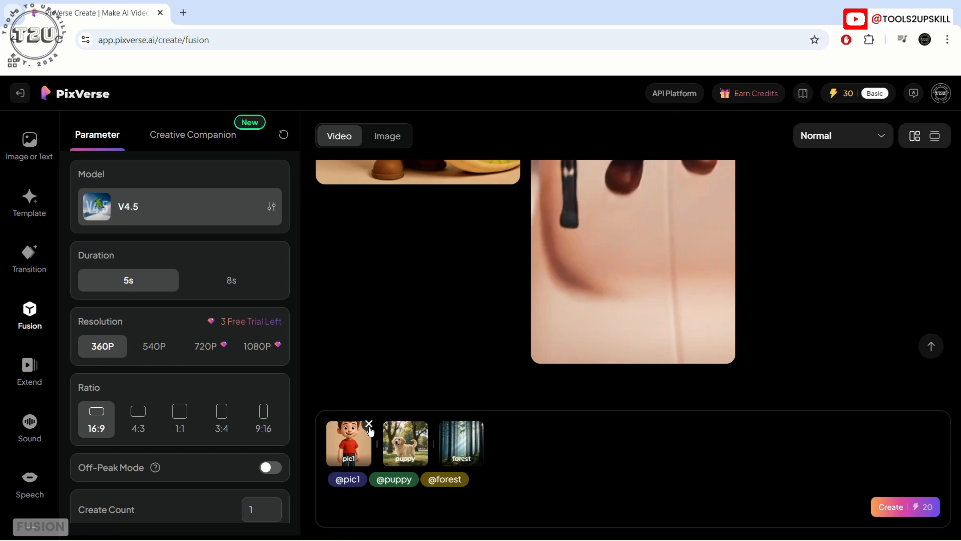
left_click(369, 425)
left_click(426, 424)
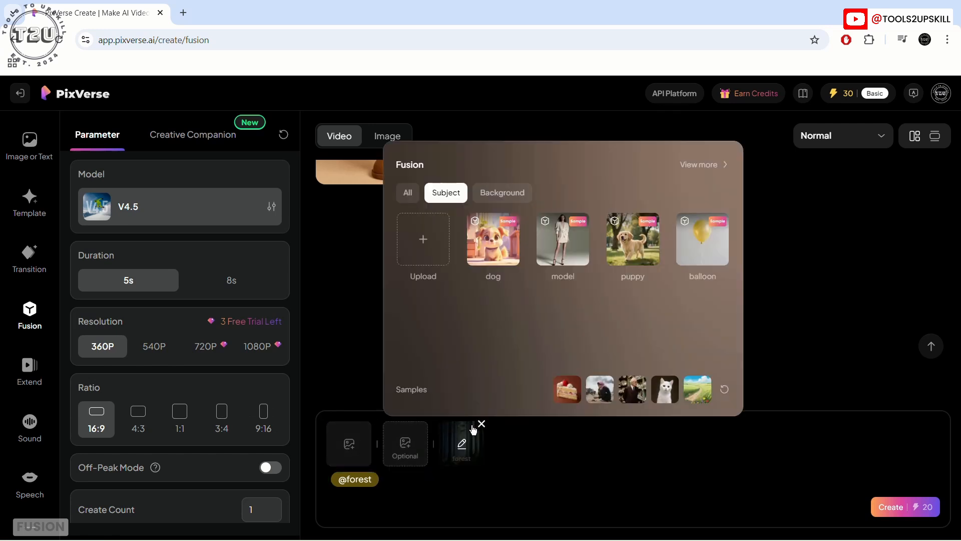
left_click(481, 424)
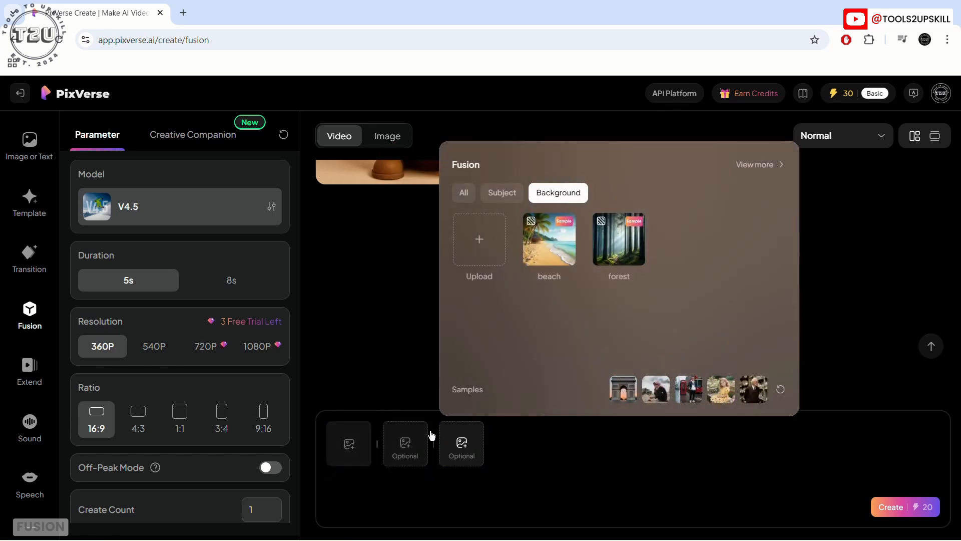
left_click(839, 246)
Step: Open the full Fusion asset library, look through its sample subjects and backgrounds, and return to the Fusion creation page
left_click(463, 447)
left_click(755, 166)
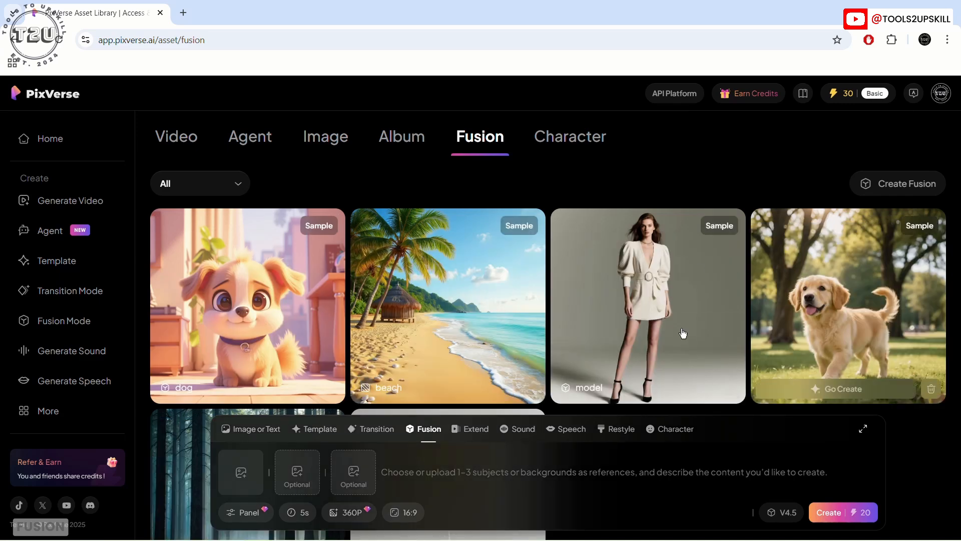
scroll(683, 333, "down", 5)
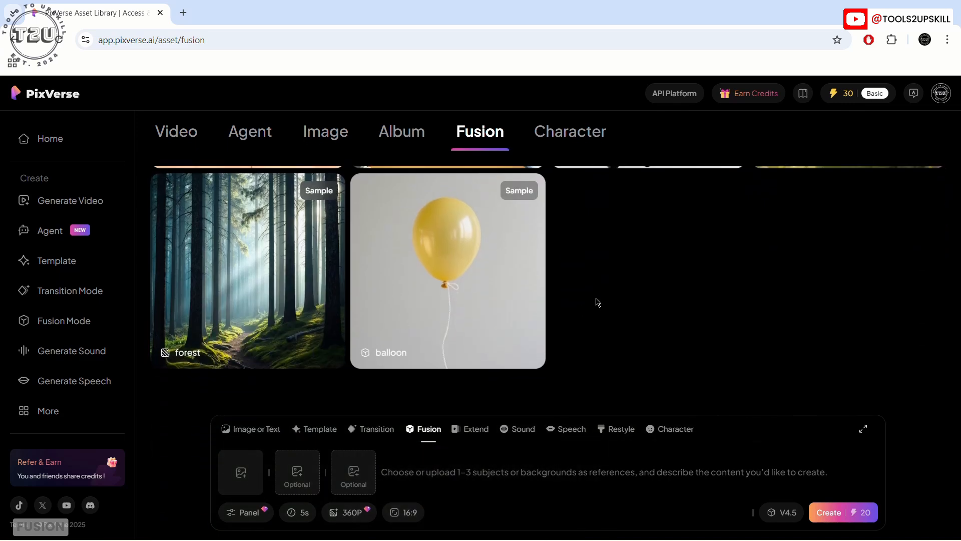
scroll(598, 302, "up", 3)
scroll(253, 274, "up", 1)
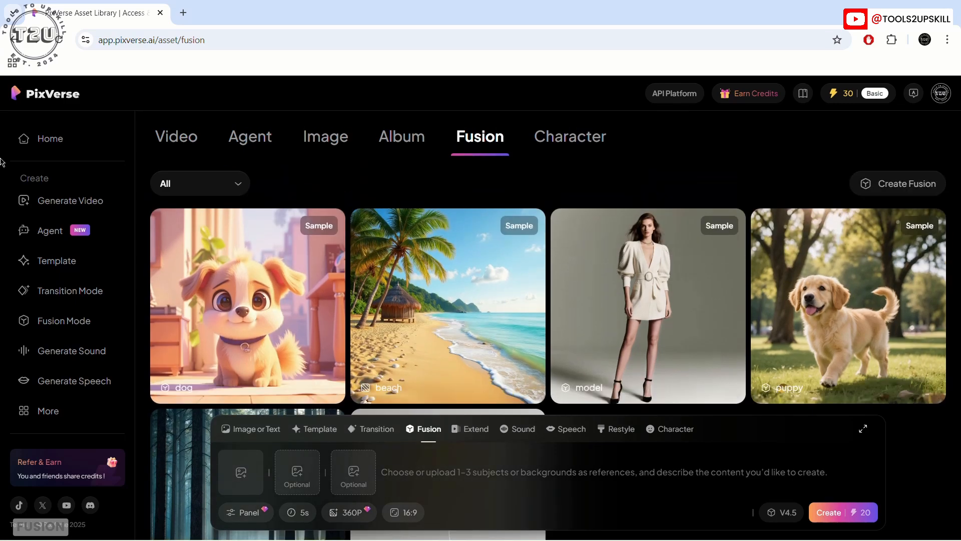
scroll(307, 350, "down", 5)
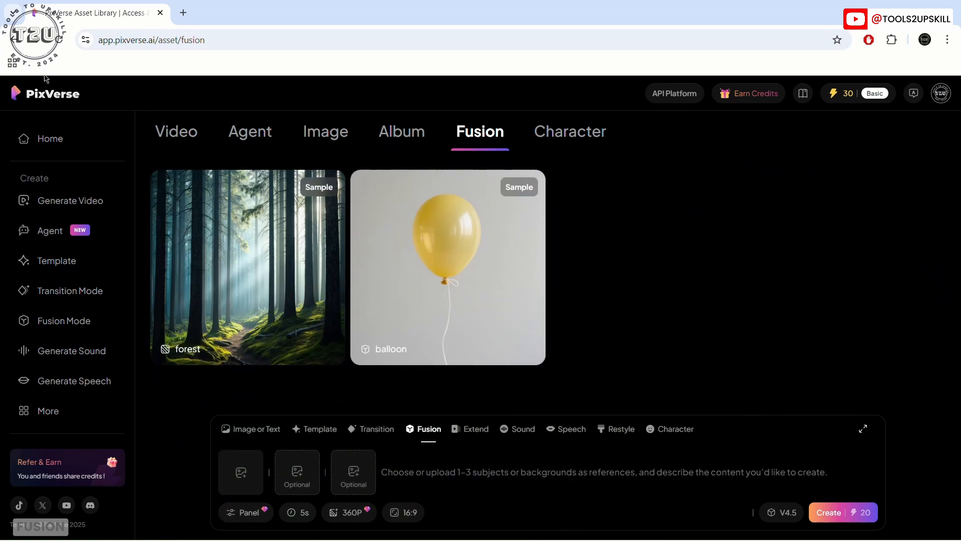
left_click(11, 39)
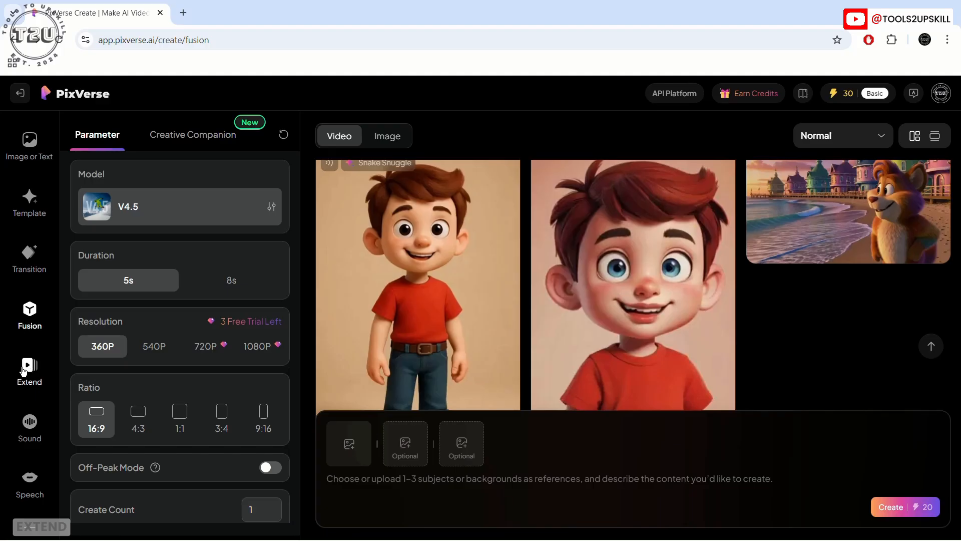
Step: Switch to Extend mode and load the first 5-second video of the boy in the red shirt from the saved assets
left_click(23, 370)
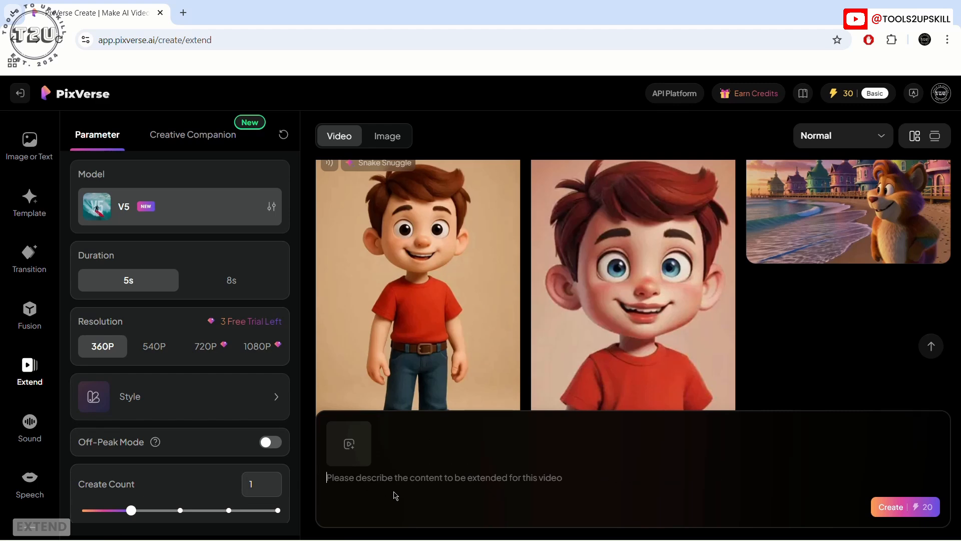
mouse_move(349, 442)
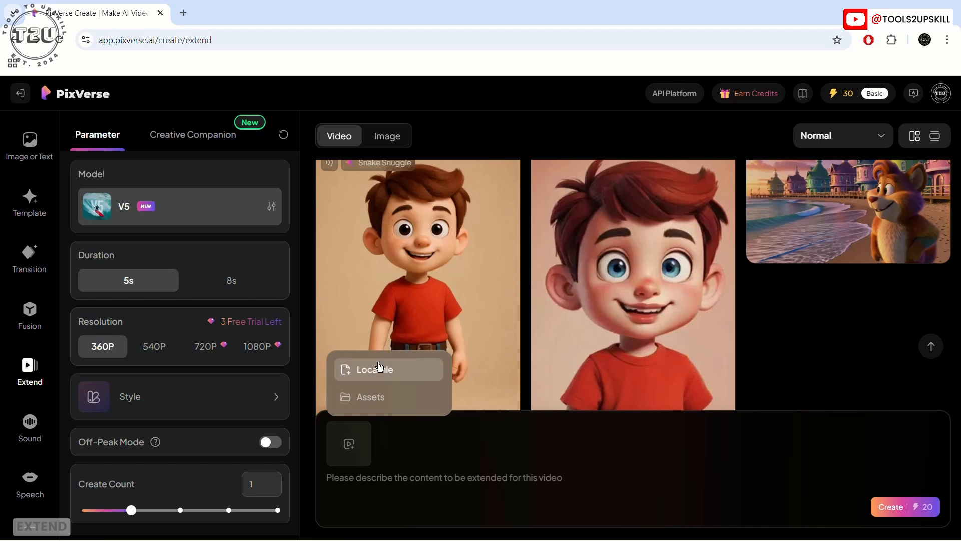
left_click(371, 397)
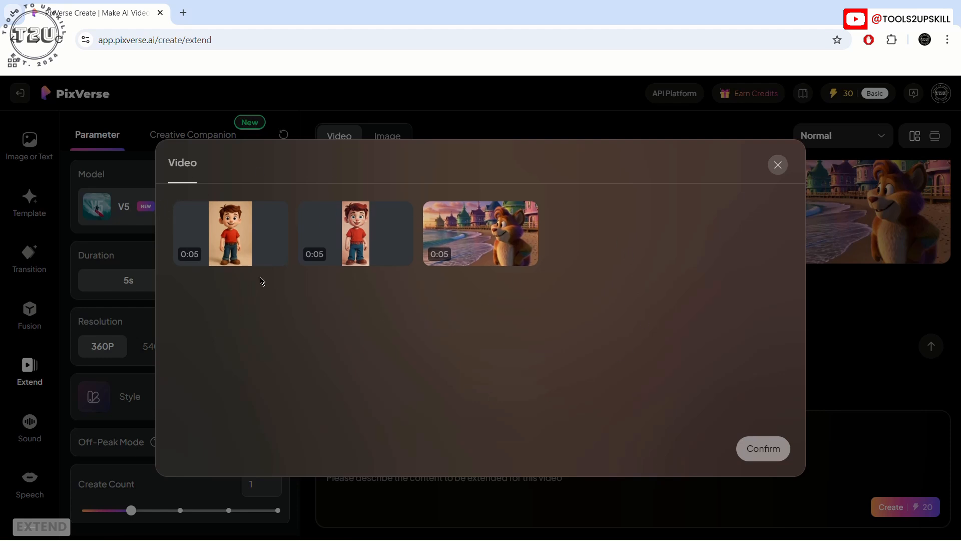
left_click(223, 236)
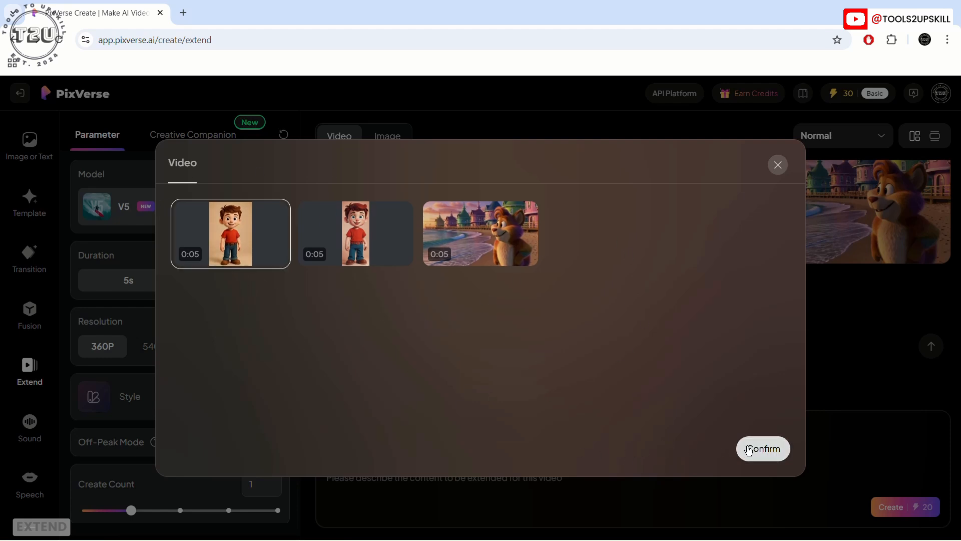
left_click(750, 450)
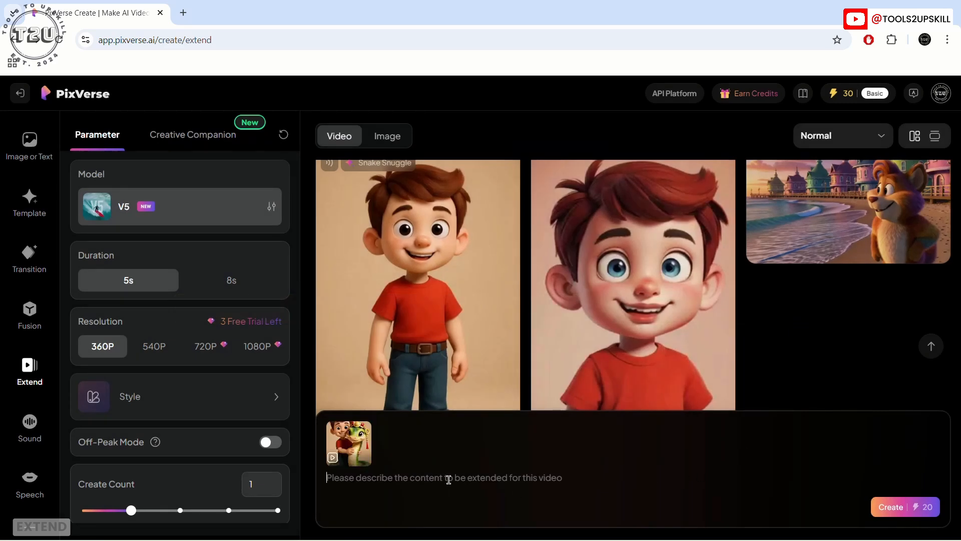
Step: Enter "The snake goes away happily" as the description of the extended content and check the loaded video
left_click(560, 478)
type("The snake")
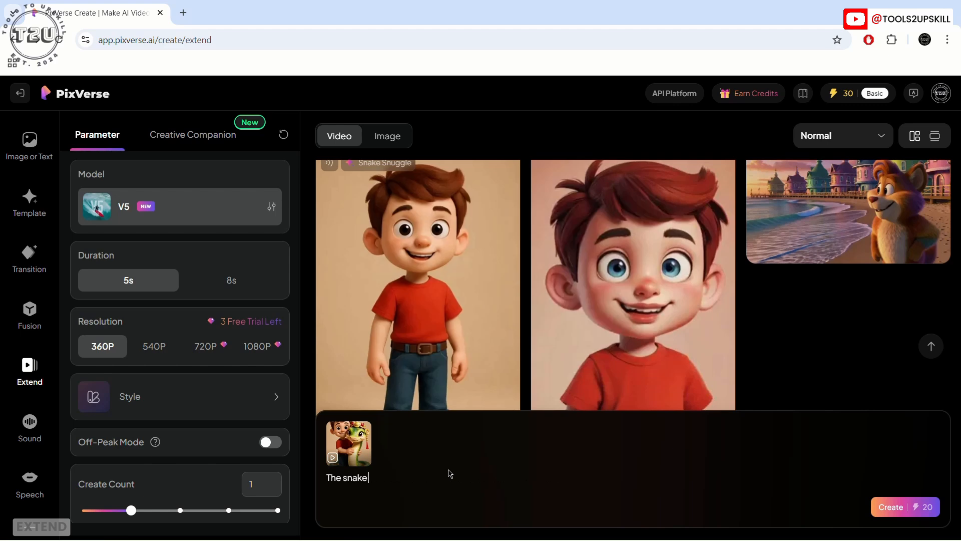
type(" goes away happily")
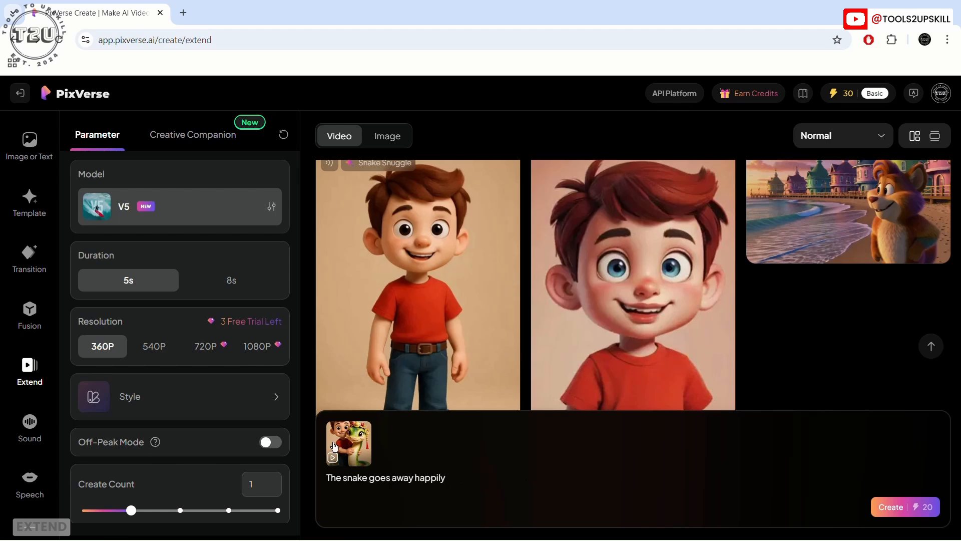
mouse_move(338, 440)
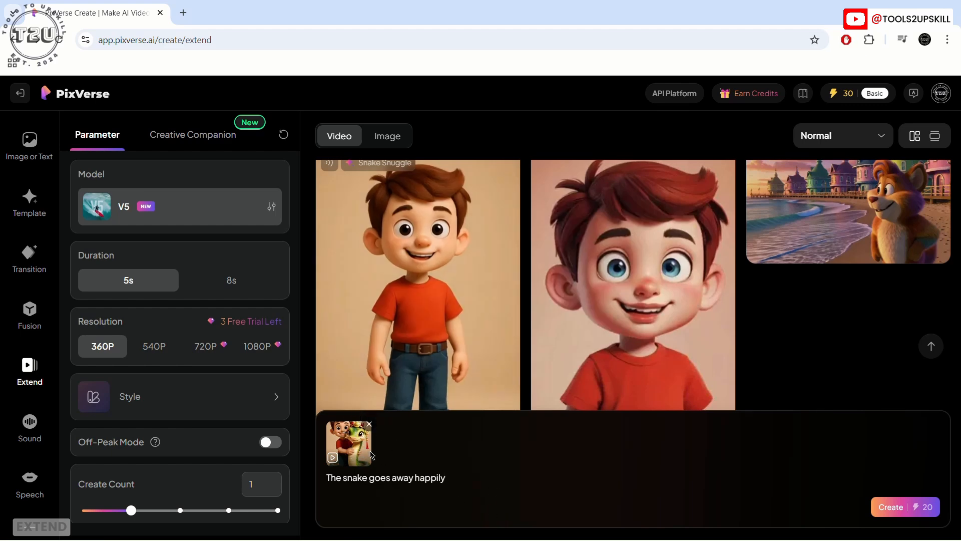
Step: Clear the Extend description and remove the loaded video of the boy
mouse_move(382, 460)
left_click_drag(473, 476, 316, 487)
key("BackSpace")
left_click(371, 426)
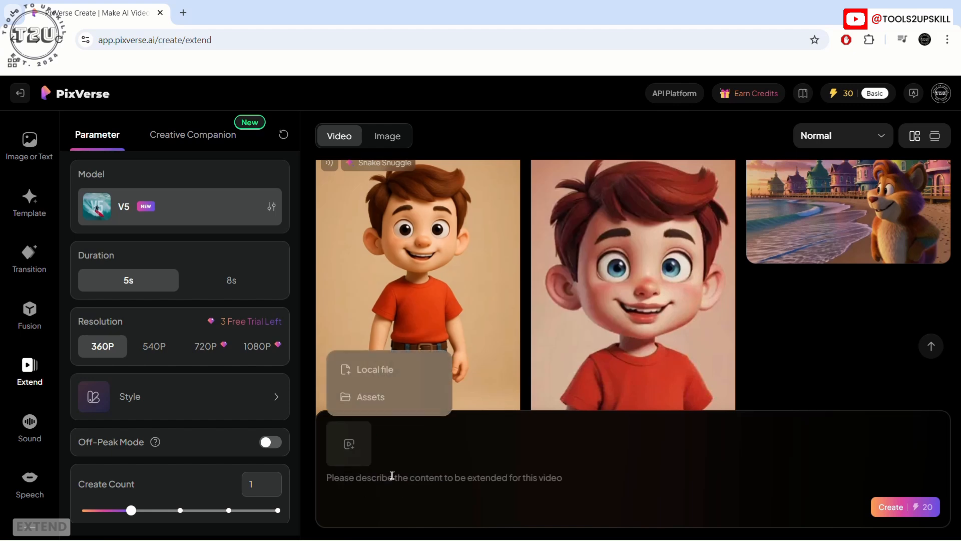
Step: Check the local file option for the Extend source video and review the Extend parameters down to Seed
scroll(353, 444, "down", 5)
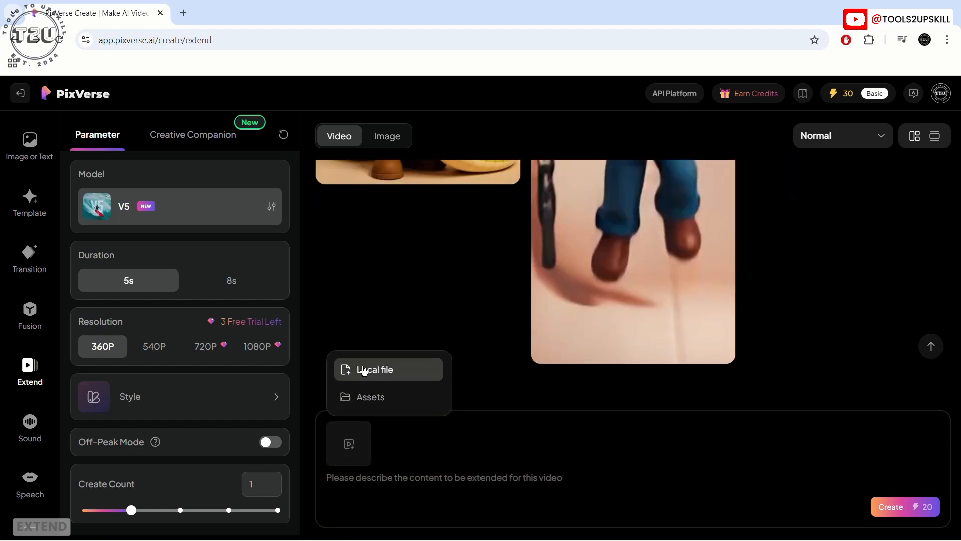
left_click(372, 377)
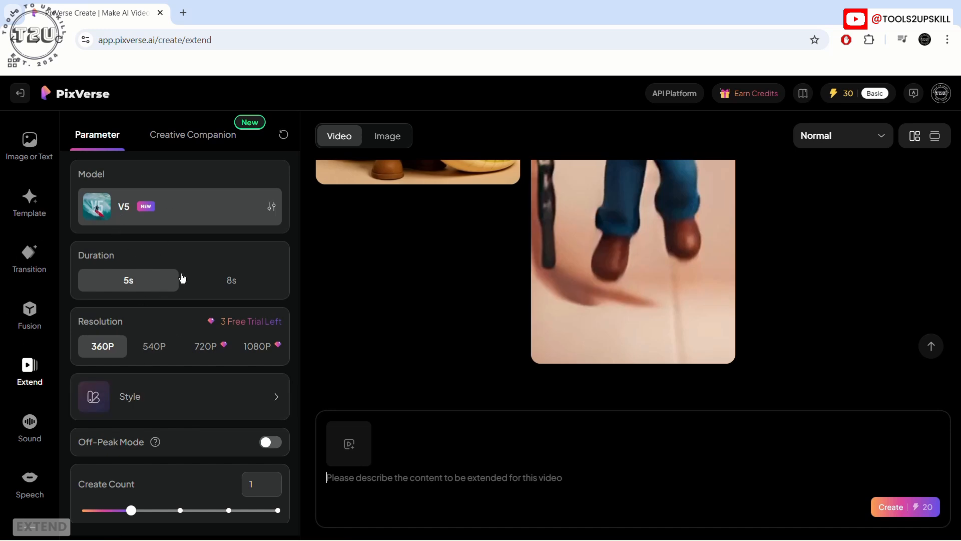
scroll(190, 320, "down", 2)
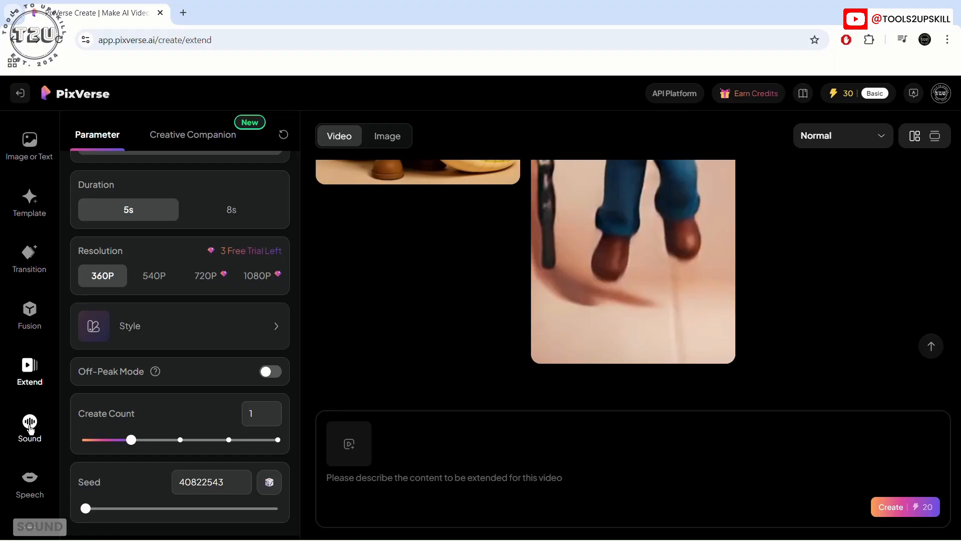
Step: Switch to Sound mode, view its available models and close the model list
left_click(29, 425)
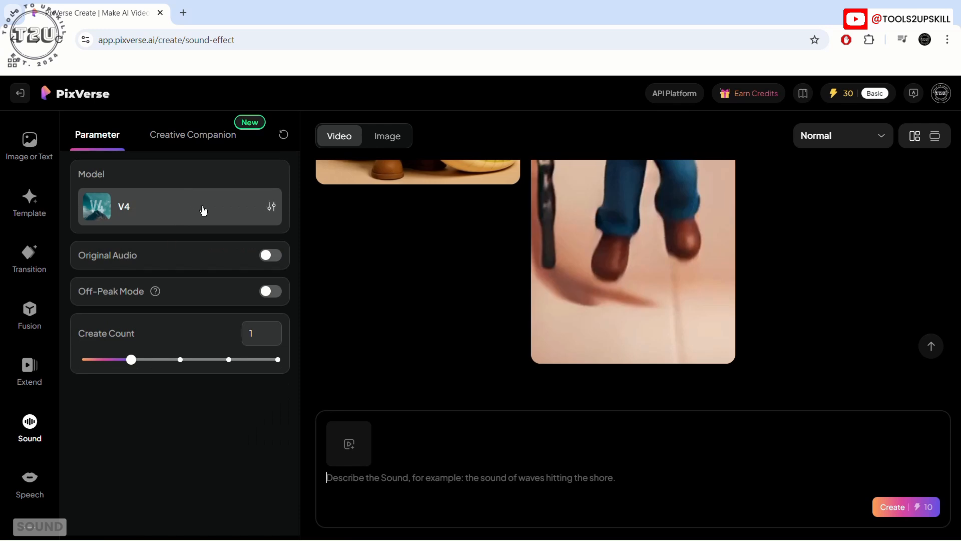
left_click(247, 209)
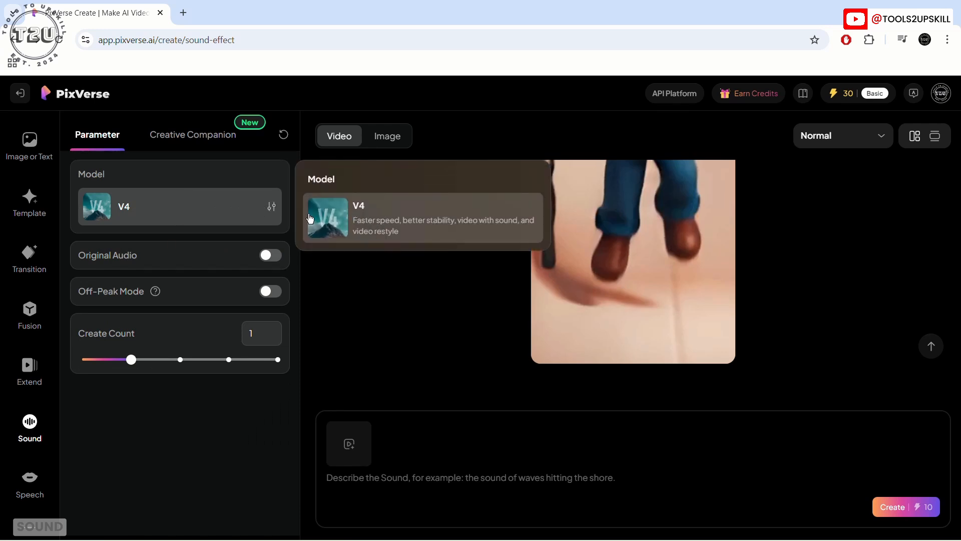
left_click(271, 208)
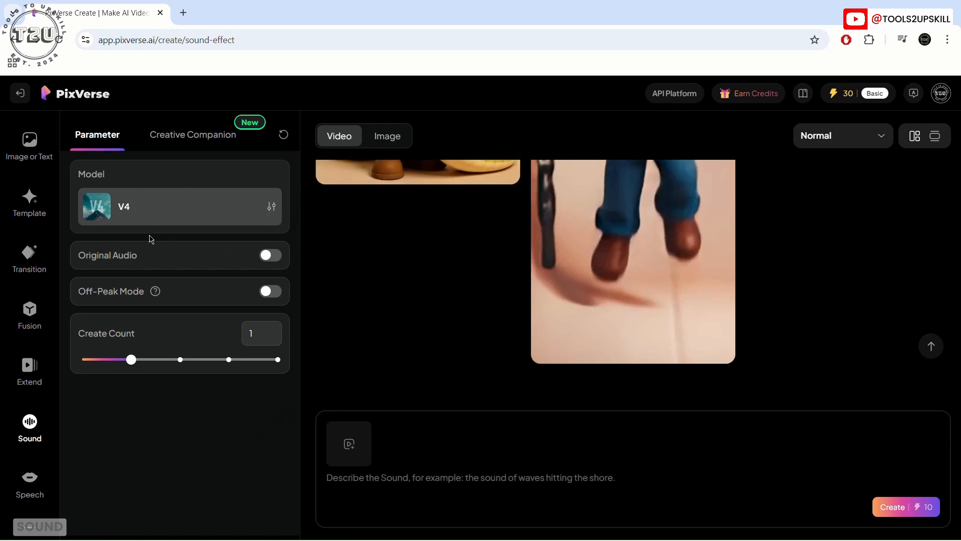
Step: Try the Original Audio option on and off, and view the Off-Peak Mode and Create Count subscription information
left_click(270, 256)
left_click(268, 257)
mouse_move(155, 291)
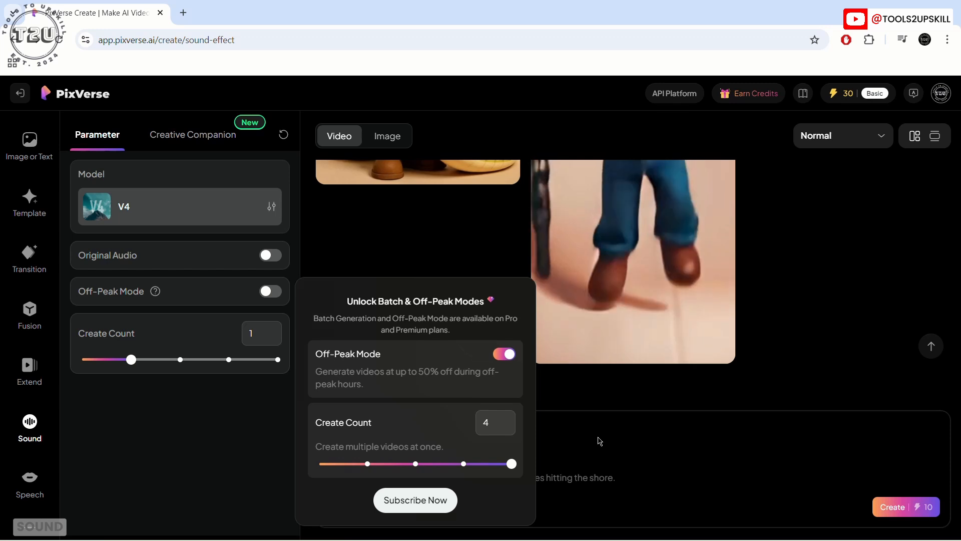
mouse_move(260, 322)
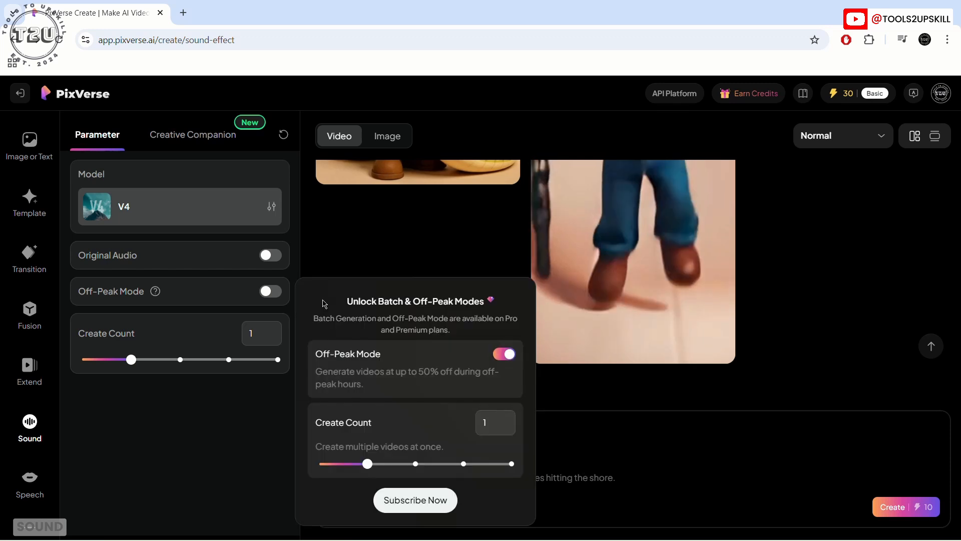
left_click(267, 257)
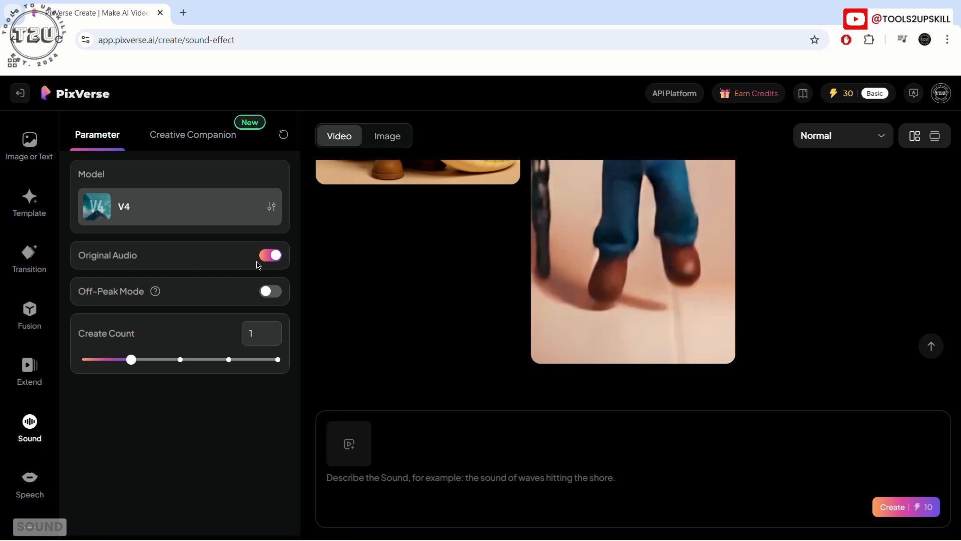
left_click(267, 259)
Step: Open and cancel the local file selection for the Sound video, and switch Original Audio on and back off
left_click(353, 443)
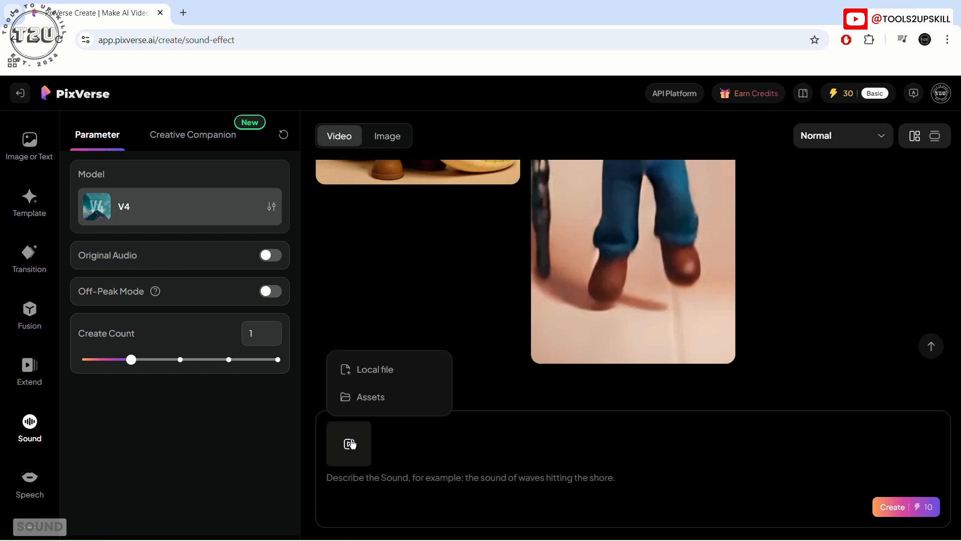
left_click(372, 370)
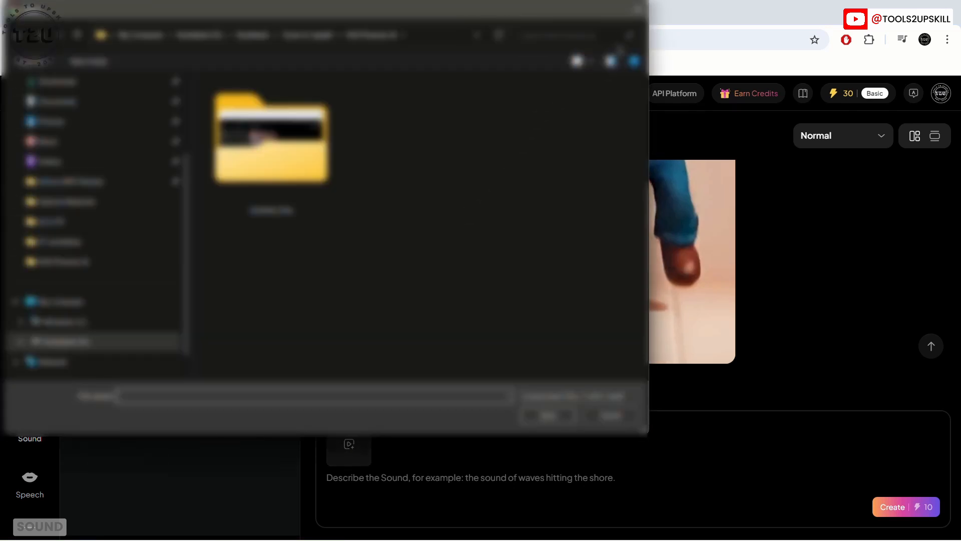
left_click(638, 9)
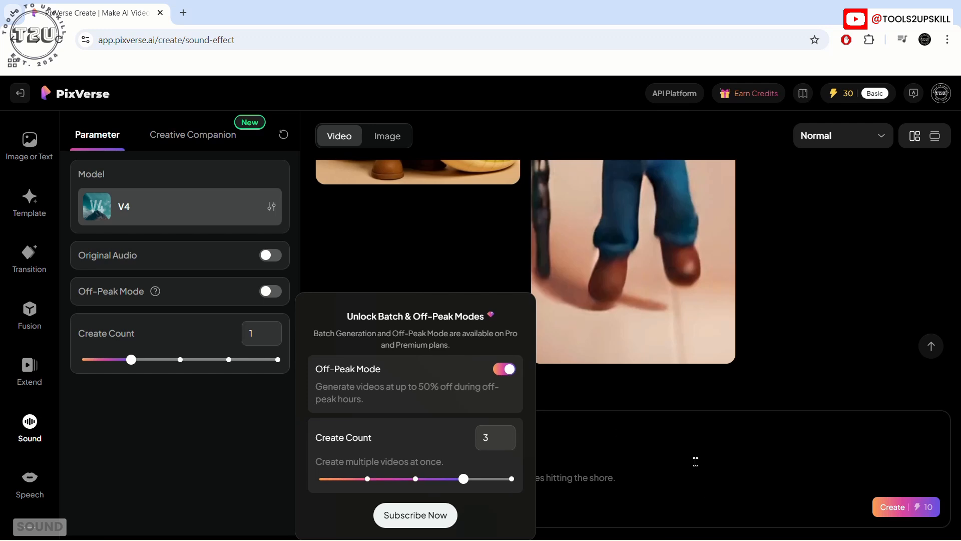
left_click(267, 261)
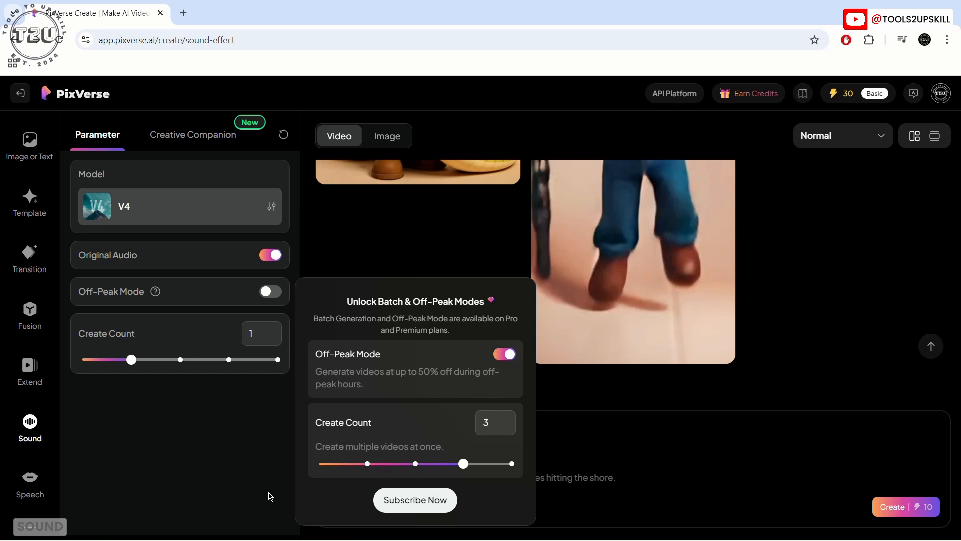
left_click(270, 256)
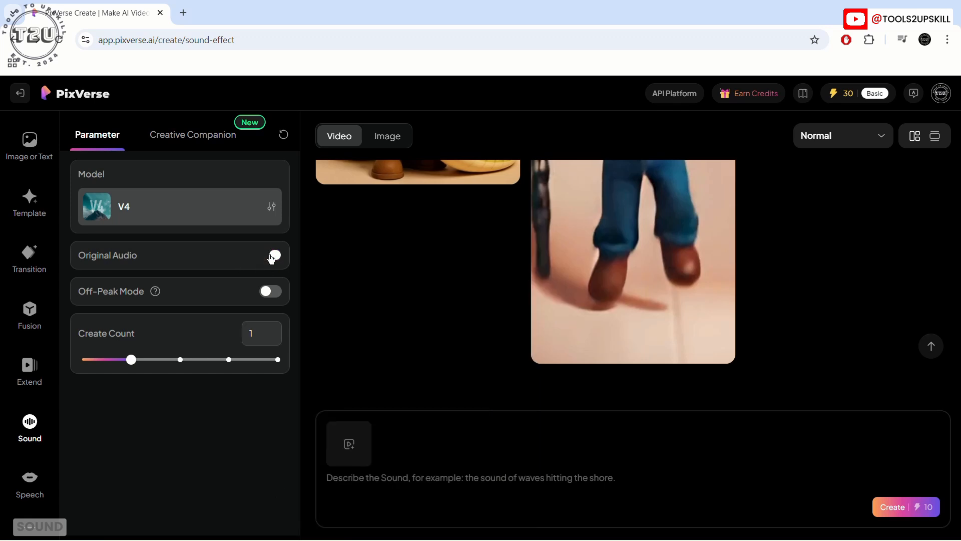
Step: Switch to Speech mode and check the supported formats and length for uploading a voice audio file
scroll(31, 409, "down", 2)
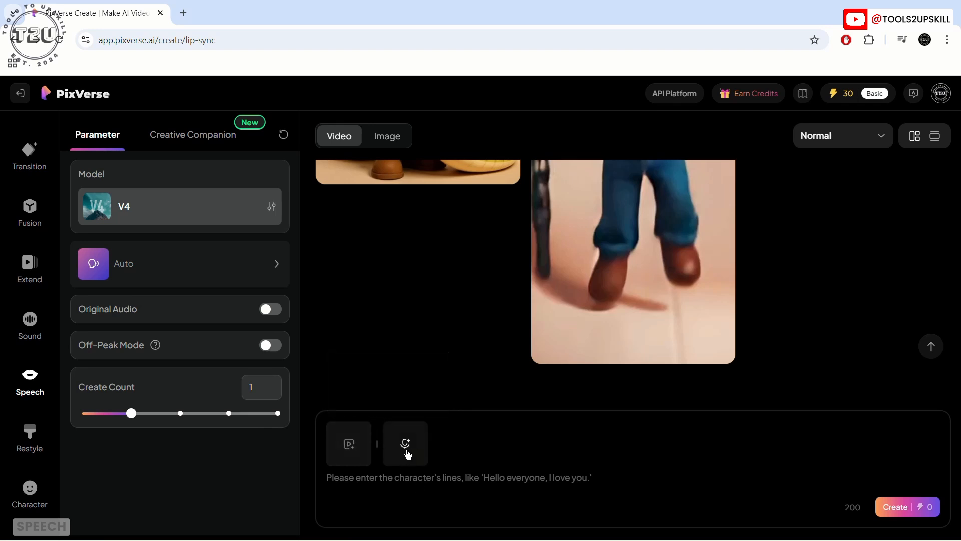
mouse_move(404, 450)
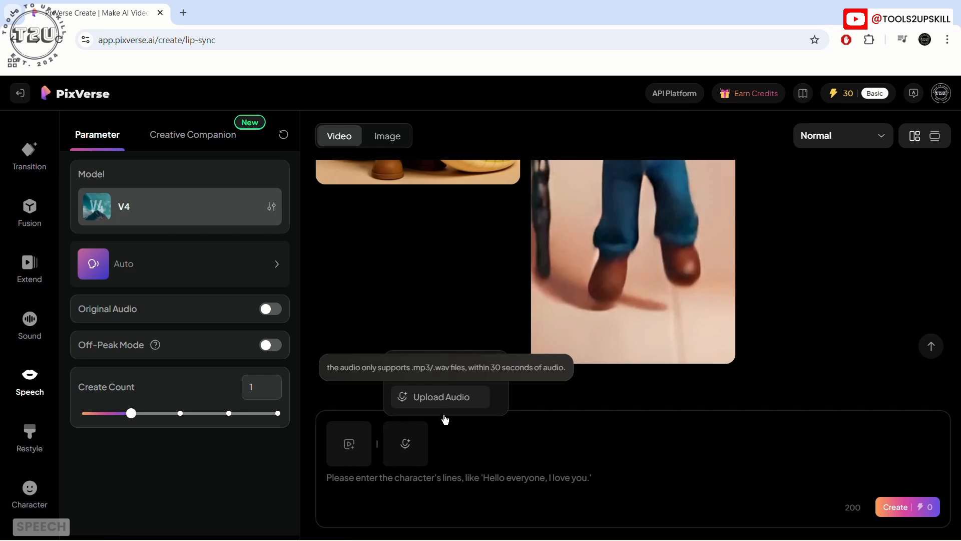
left_click(457, 476)
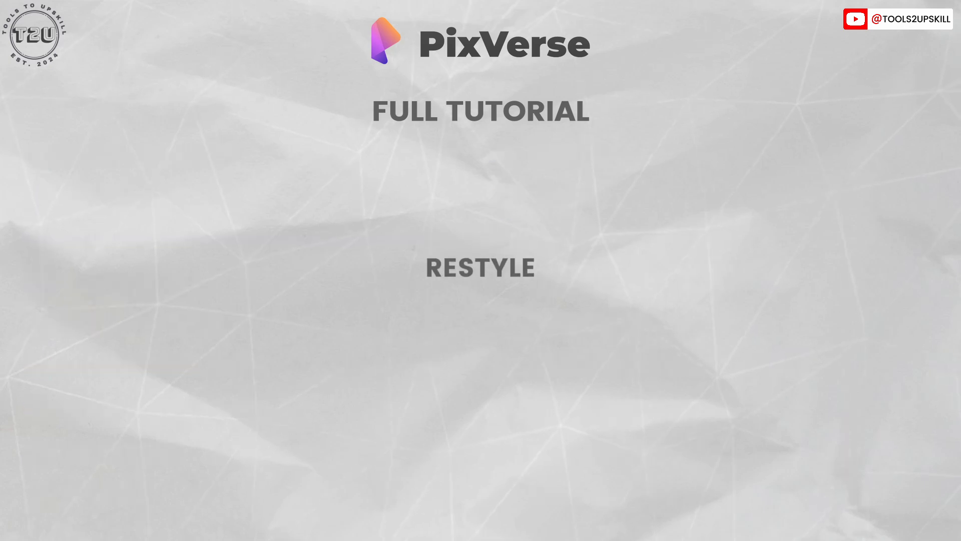
Step: Switch to Restyle mode, look through the style presets for converting a video, and close the style list
left_click(30, 439)
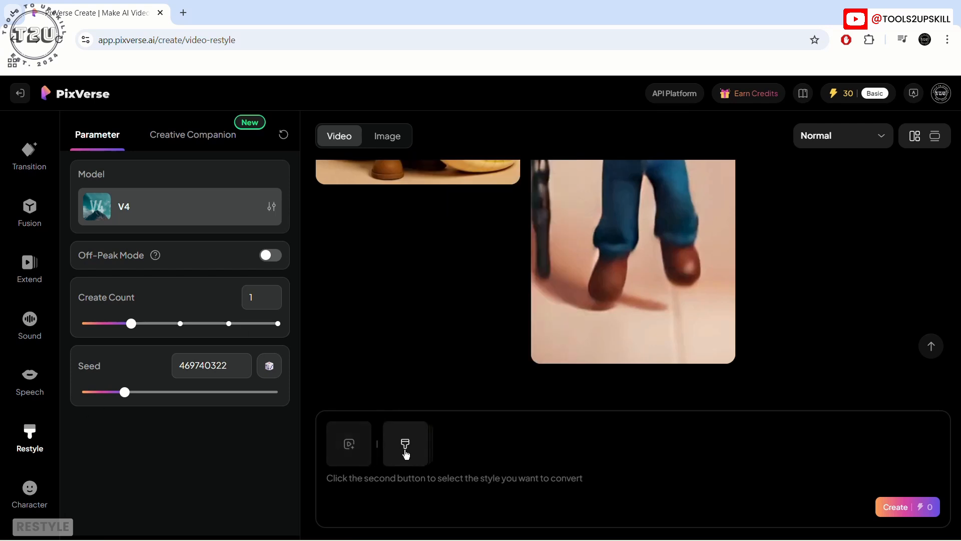
left_click(406, 444)
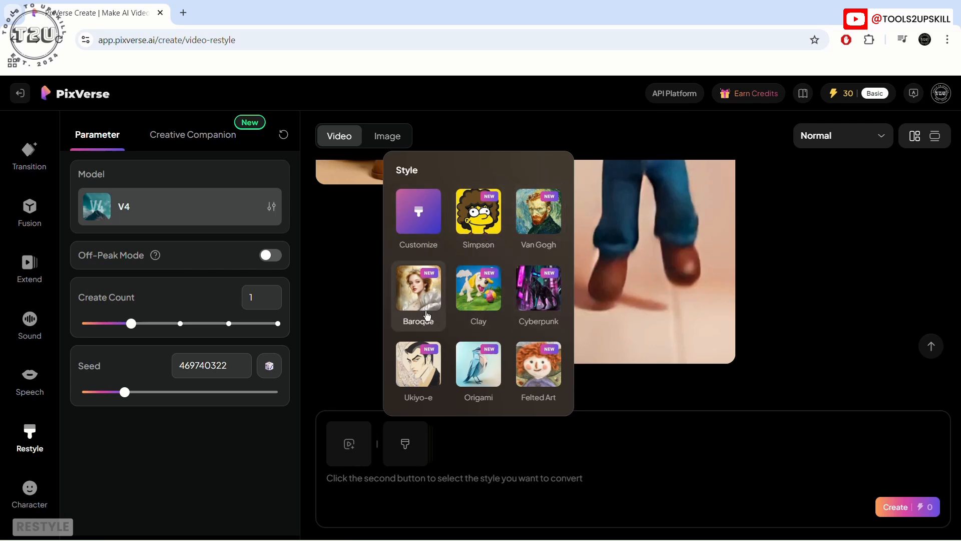
scroll(433, 315, "down", 2)
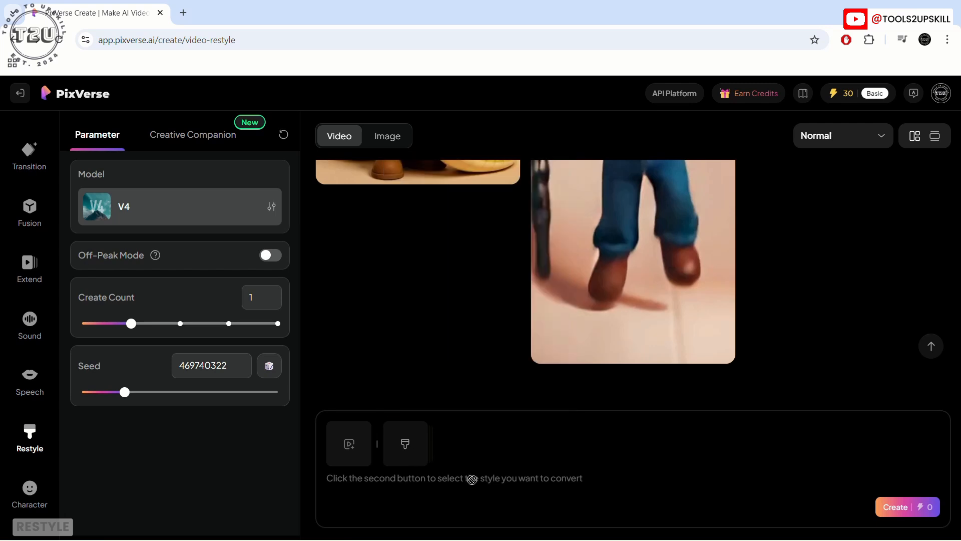
left_click(409, 451)
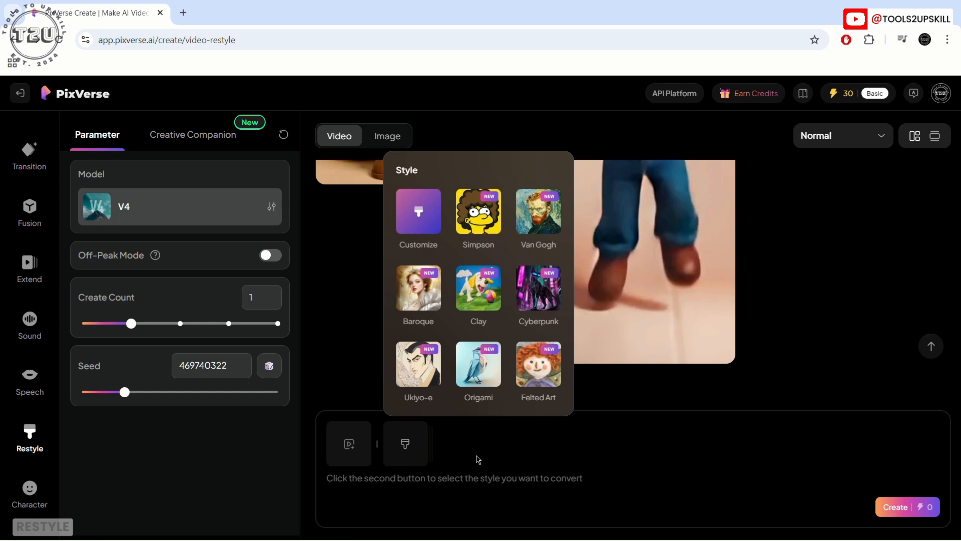
left_click(392, 489)
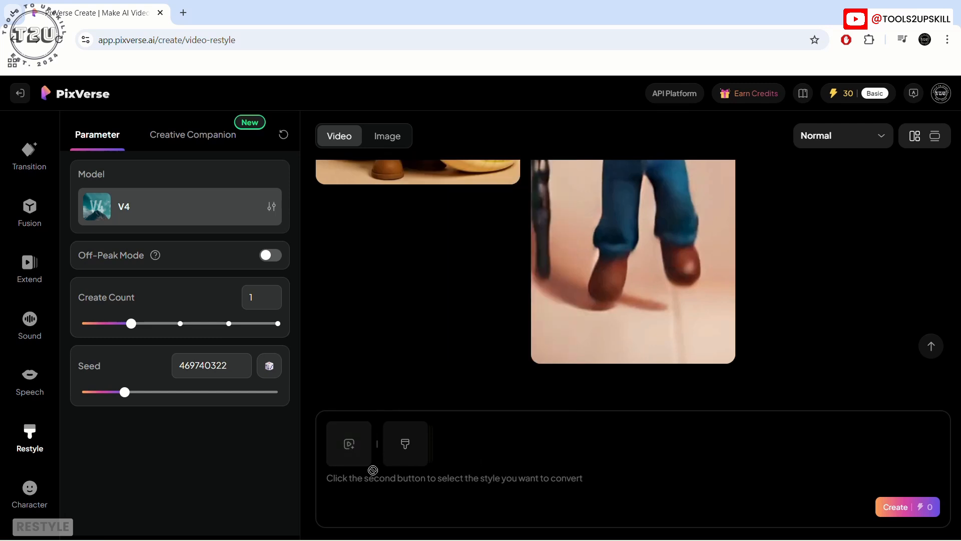
left_click(403, 454)
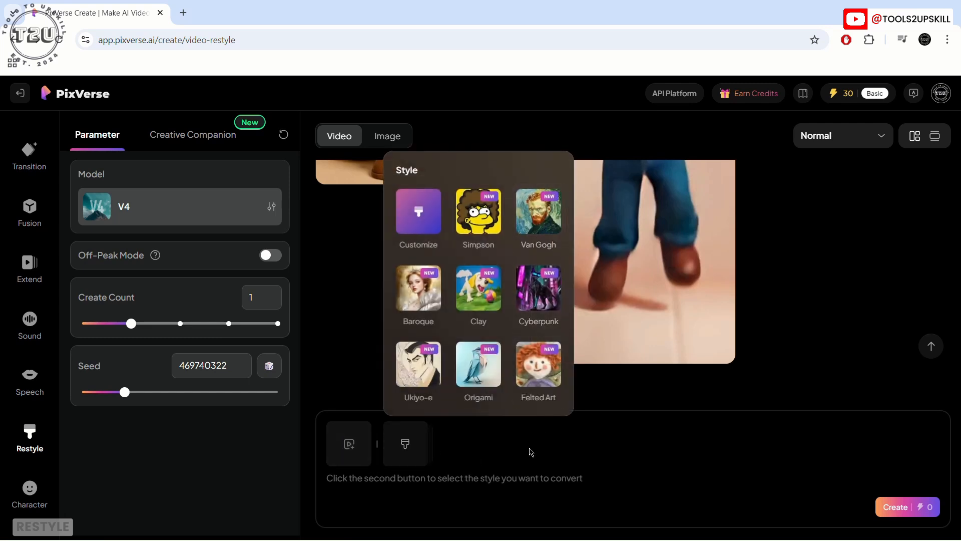
left_click(508, 482)
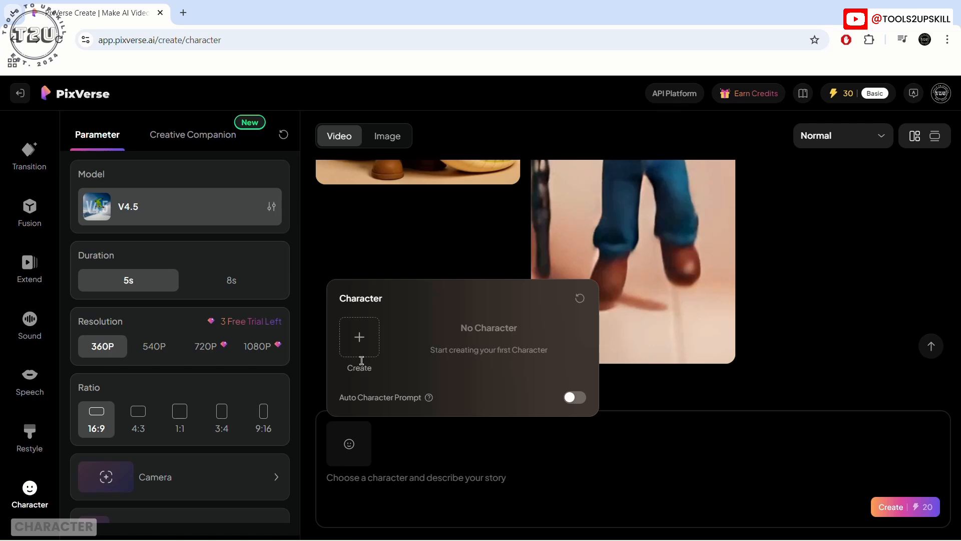
Step: Create a new character named "Character 1" from the local image of the cartoon boy in a red T-shirt
left_click(358, 334)
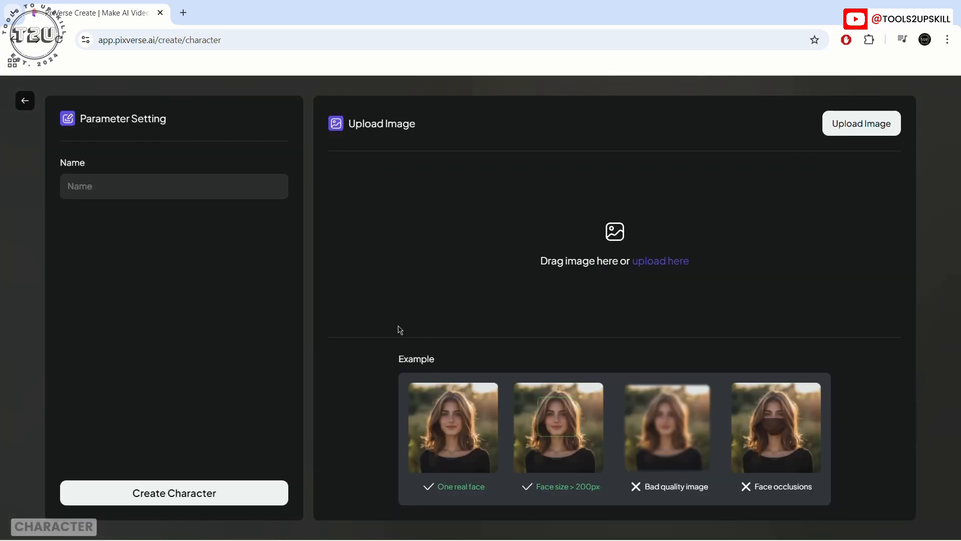
left_click(129, 175)
type("Character 1")
left_click(644, 262)
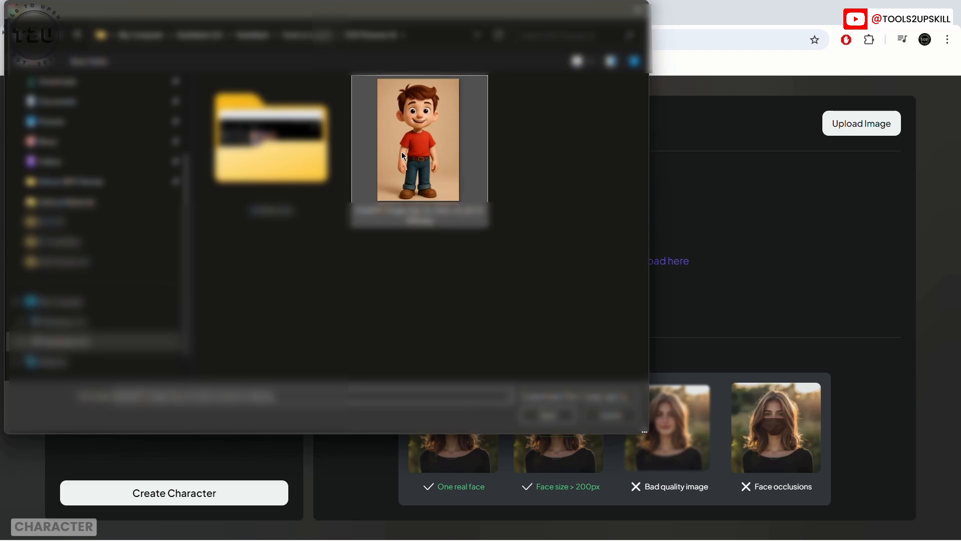
double_click(401, 152)
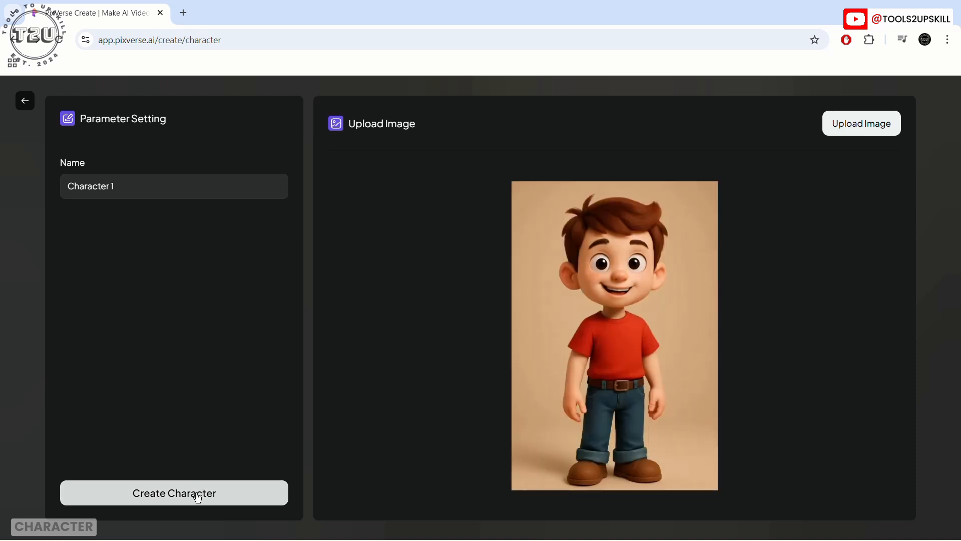
left_click(198, 497)
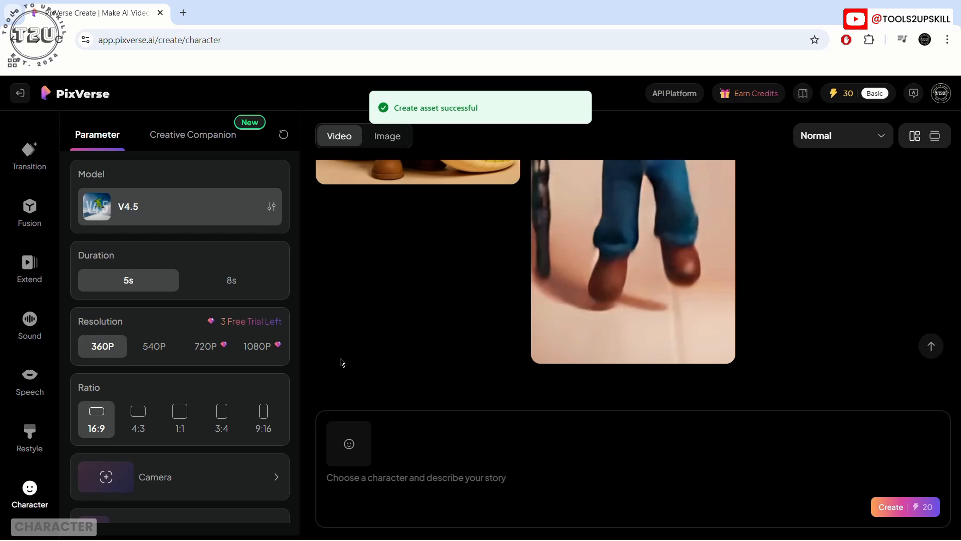
Step: Check the subscription information for 720P video quality and look through the available model versions
left_click(206, 346)
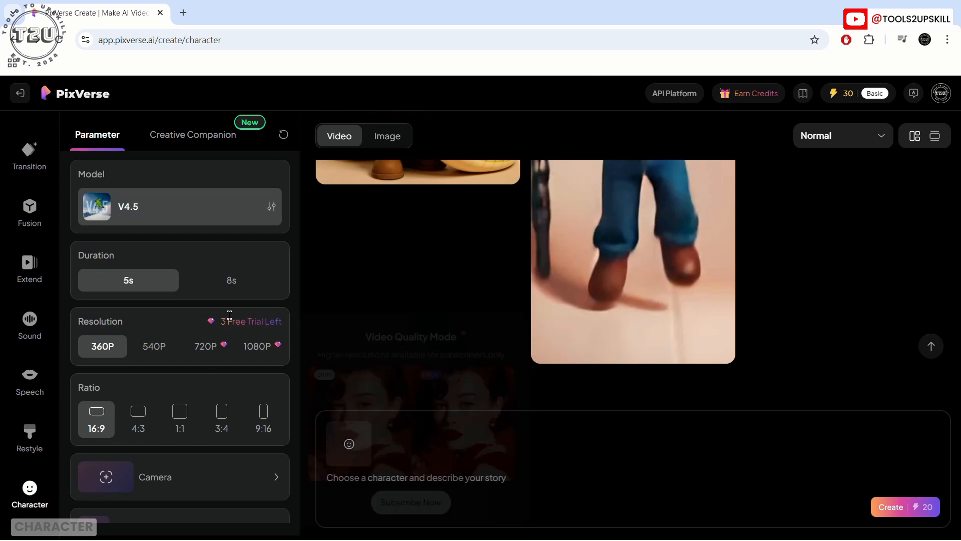
left_click(569, 456)
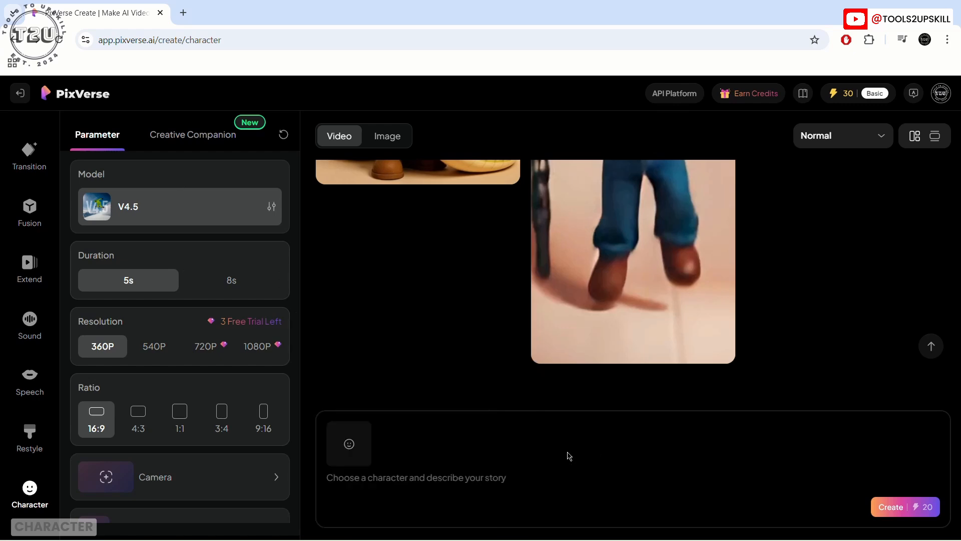
left_click(153, 218)
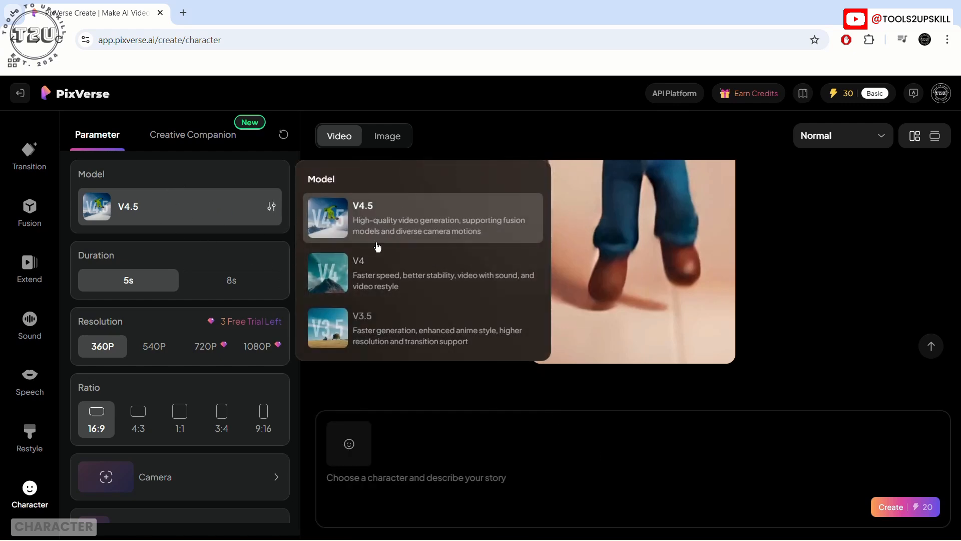
left_click(215, 221)
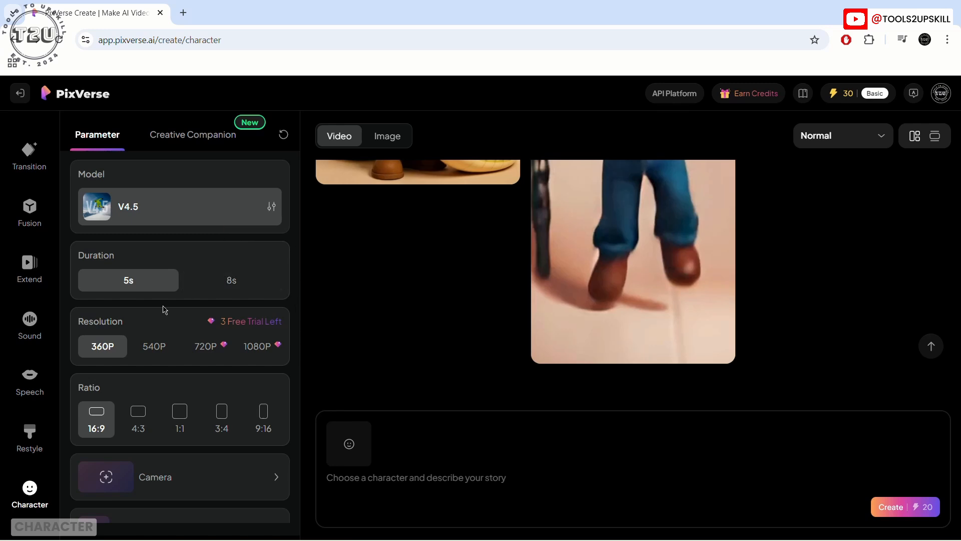
Step: Look through the camera movements for the character video and choose Horizontal Left
scroll(149, 390, "down", 5)
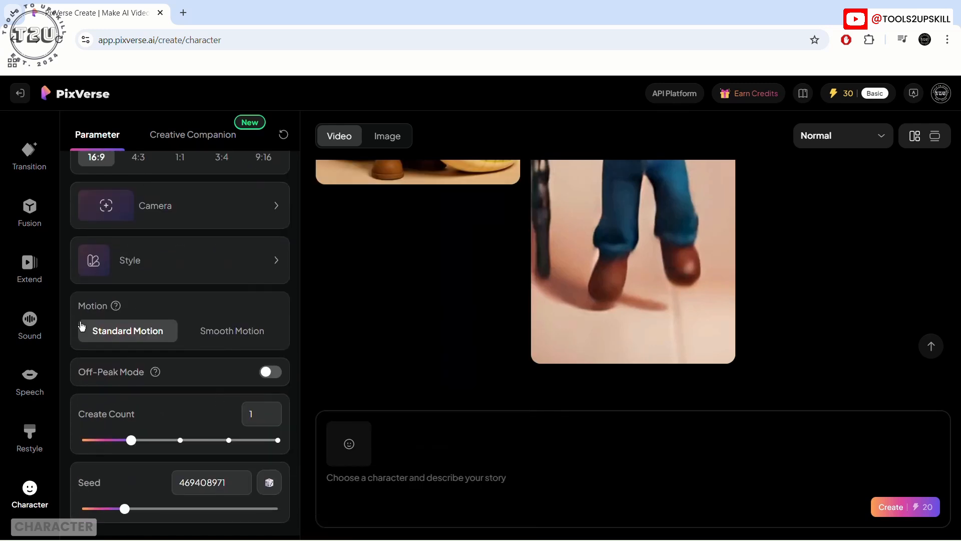
left_click(197, 213)
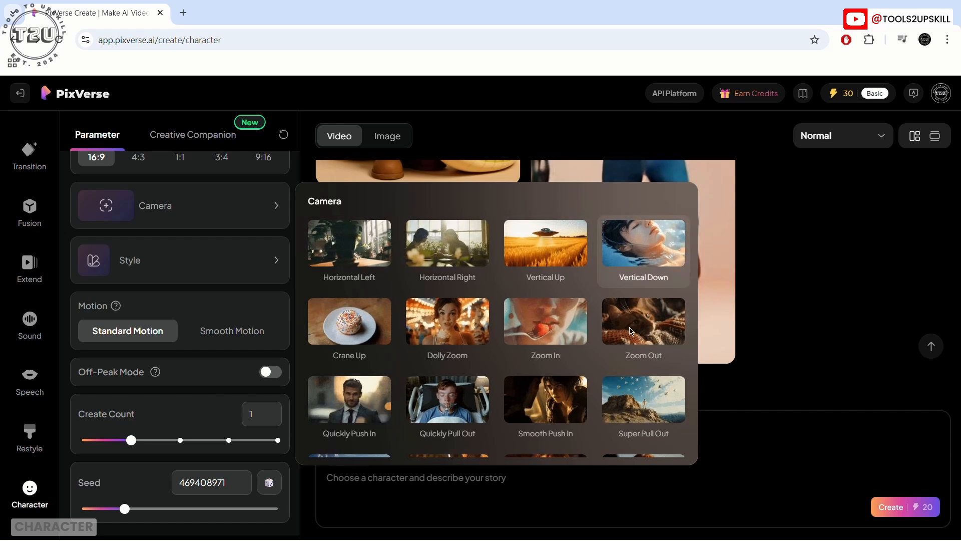
scroll(346, 330, "down", 3)
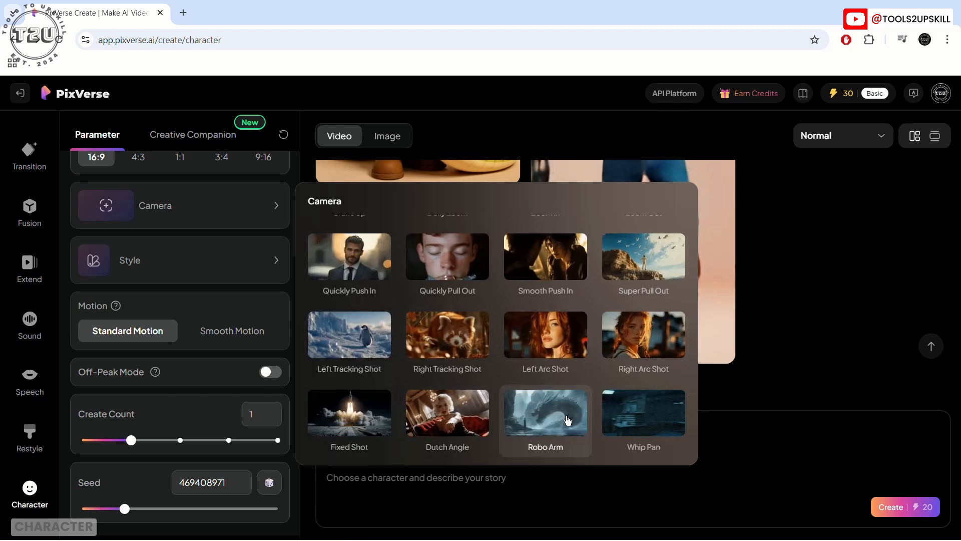
scroll(515, 365, "up", 3)
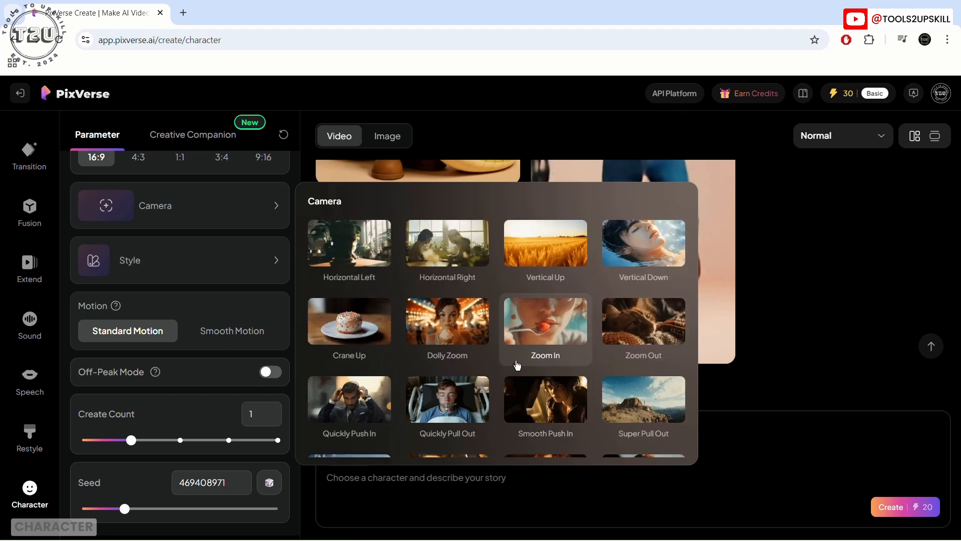
left_click(361, 252)
Step: Set the character video's style to Comic and its motion to Smooth Motion, and view the explanation of the motion options
mouse_move(208, 262)
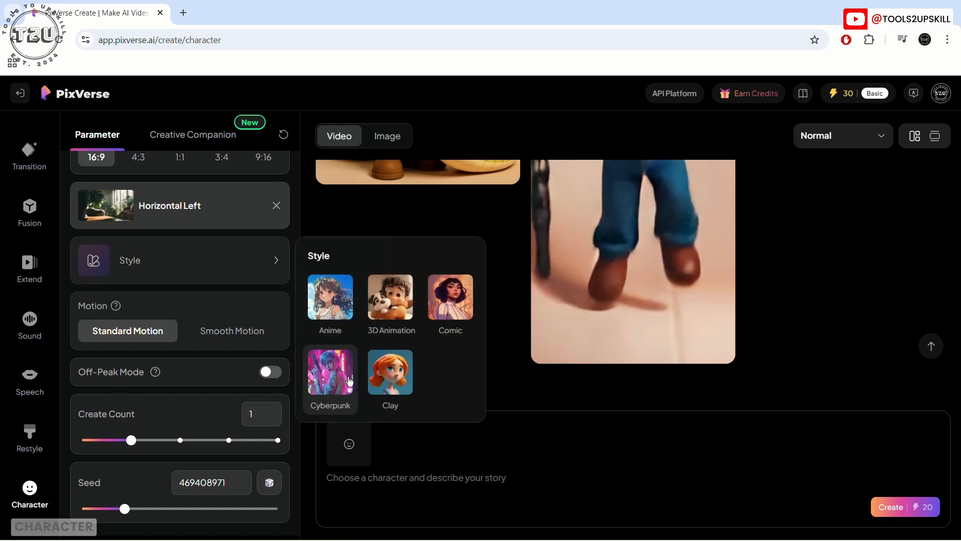
left_click(453, 295)
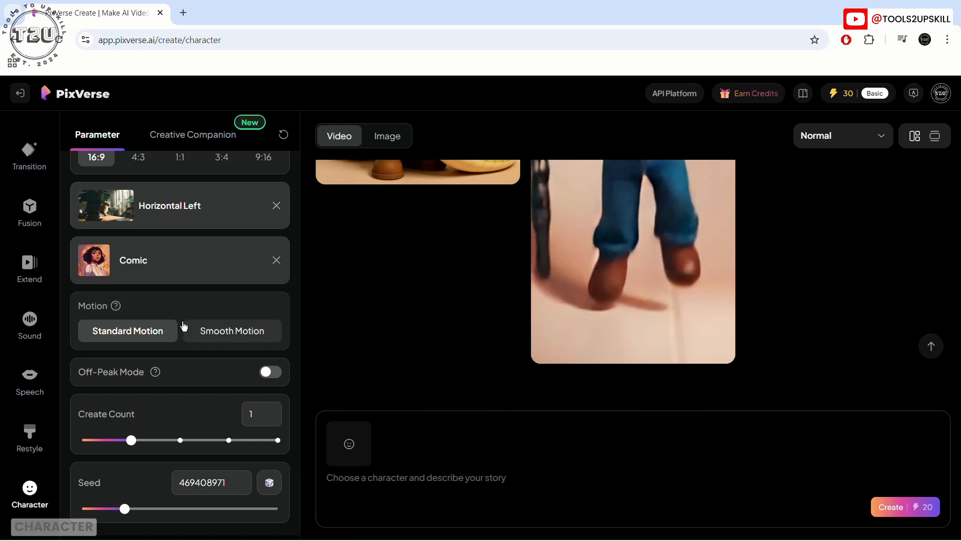
left_click(213, 337)
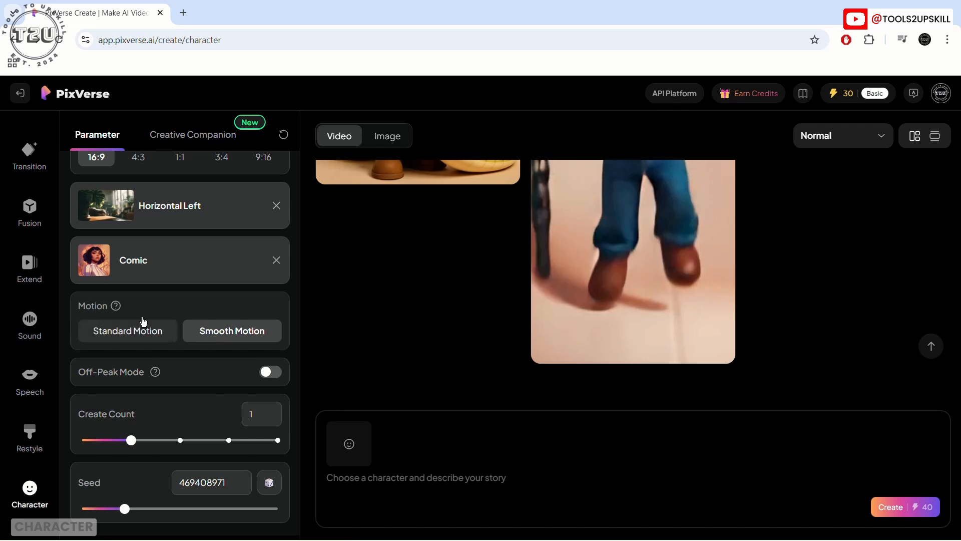
mouse_move(118, 314)
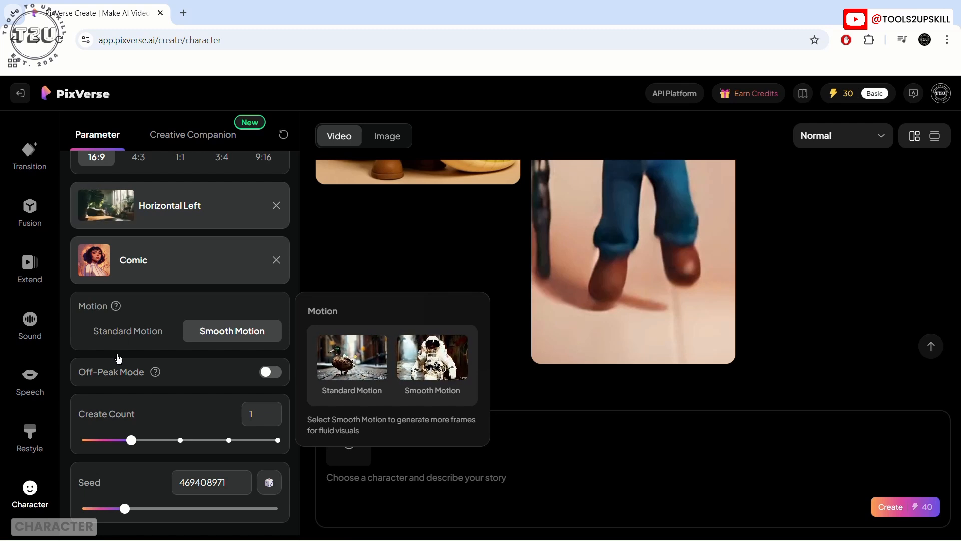
mouse_move(204, 395)
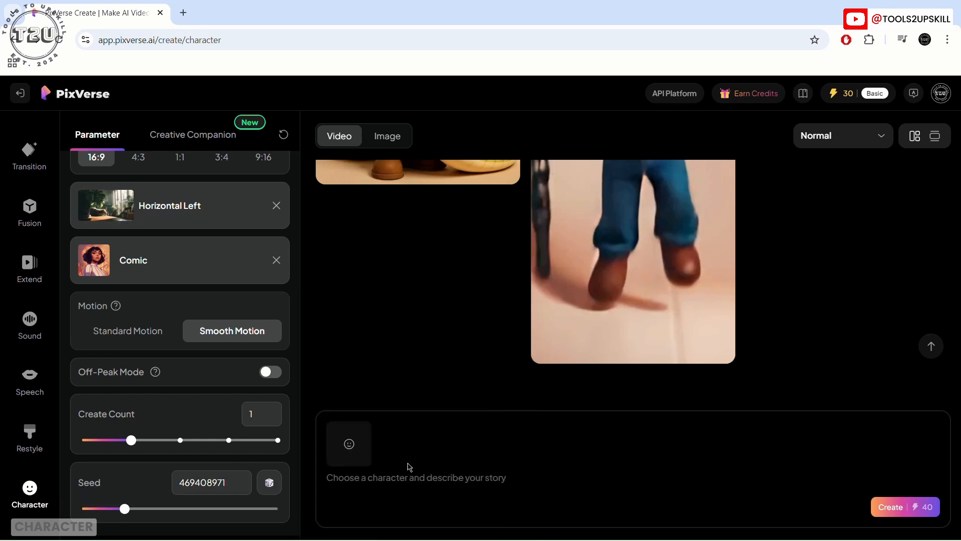
Step: Select Character 1 for the video and enter the prompt "This character is sad"
left_click(349, 444)
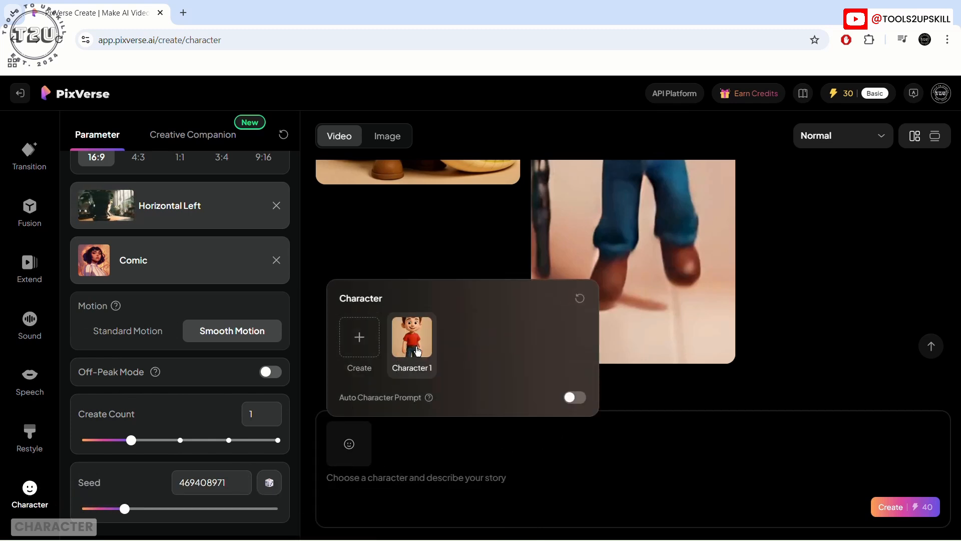
left_click(416, 345)
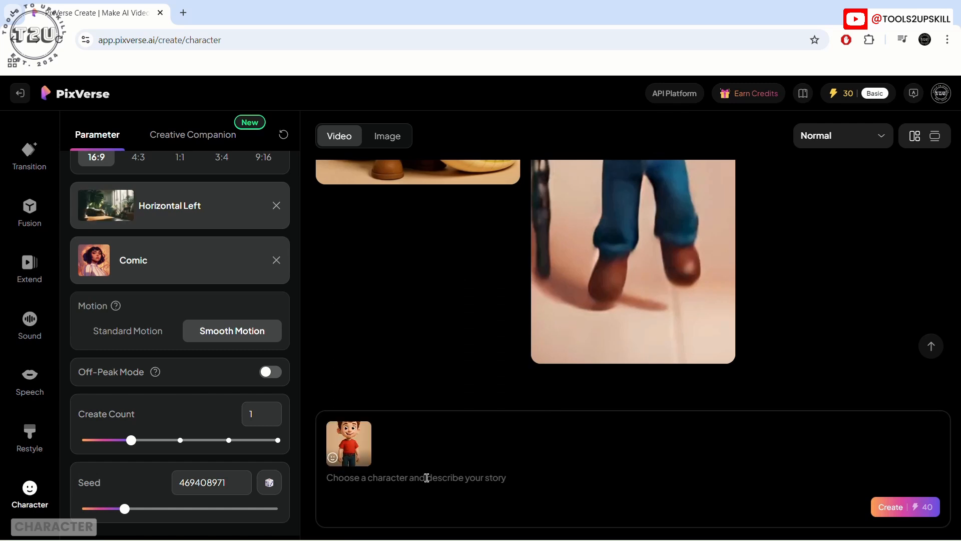
type("This chra")
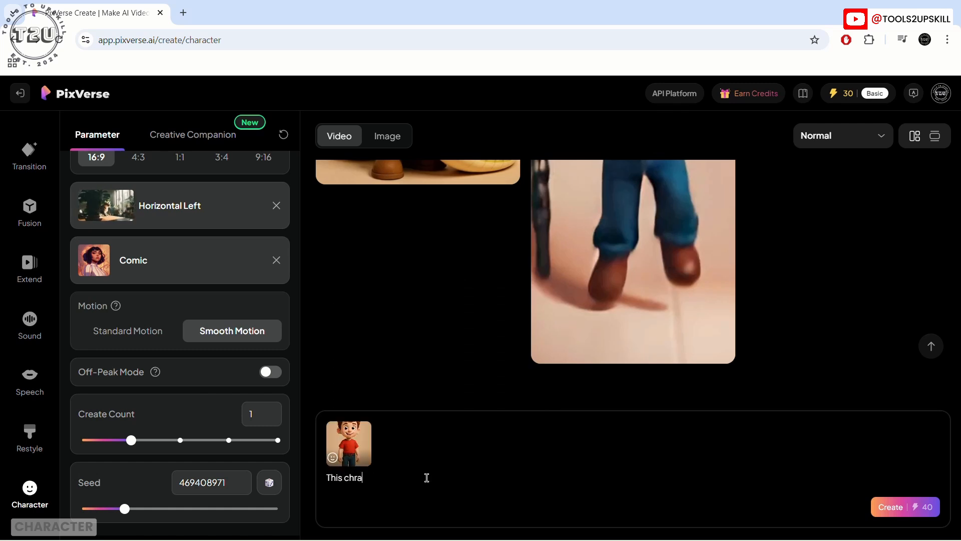
type("cter is sad")
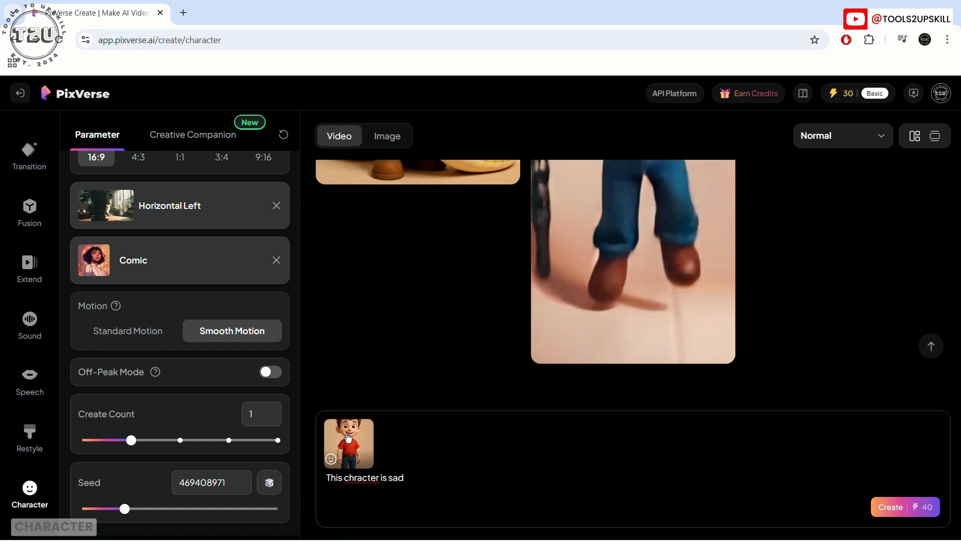
left_click(352, 478)
type("a")
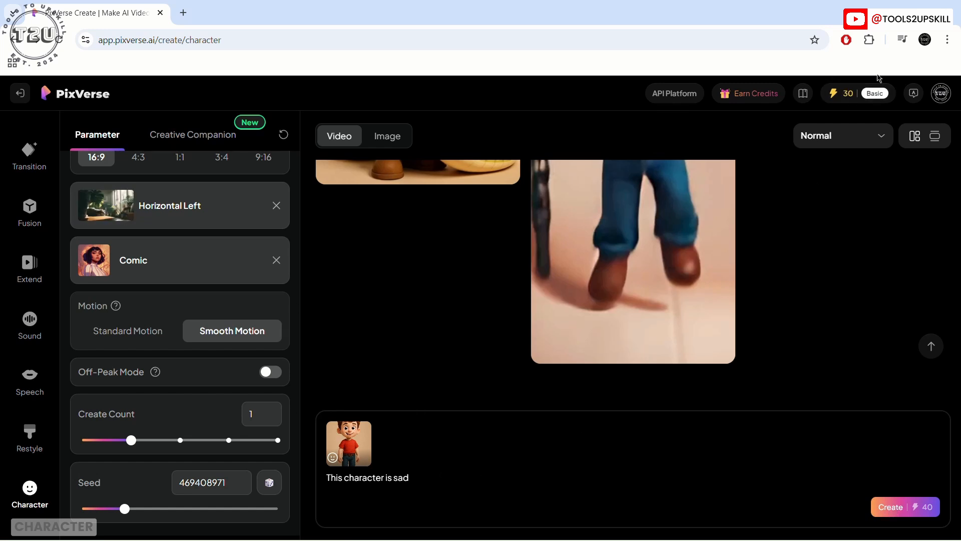
Step: Switch to Image or Text mode with the Creative Companion open
mouse_move(307, 376)
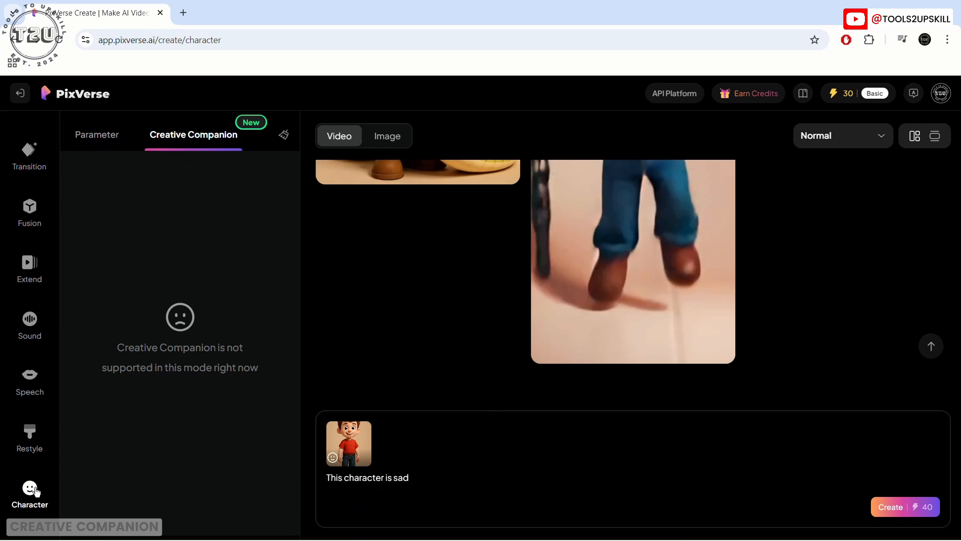
scroll(22, 164, "up", 2)
left_click(28, 150)
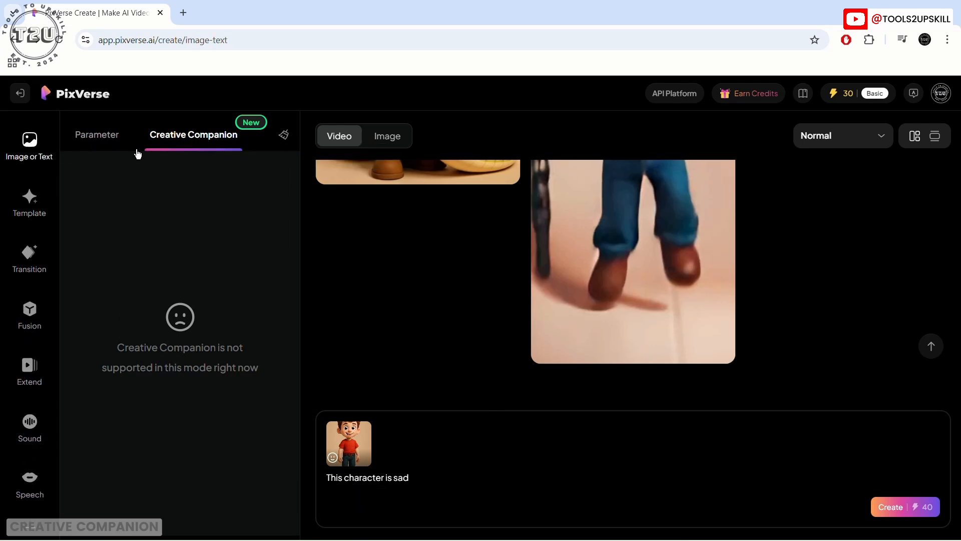
left_click(181, 144)
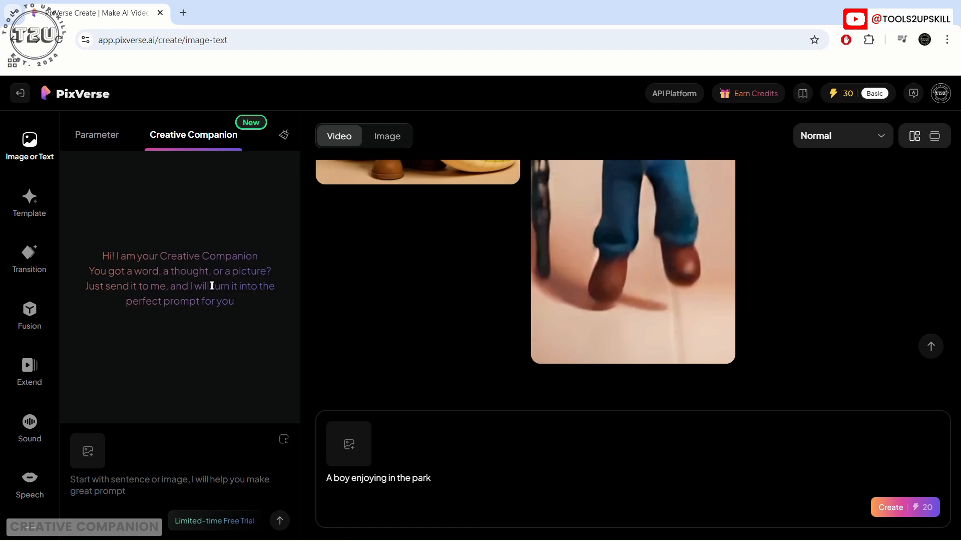
Step: Upload the local image of the cartoon boy to Creative Companion and send it to generate a prompt
left_click(83, 458)
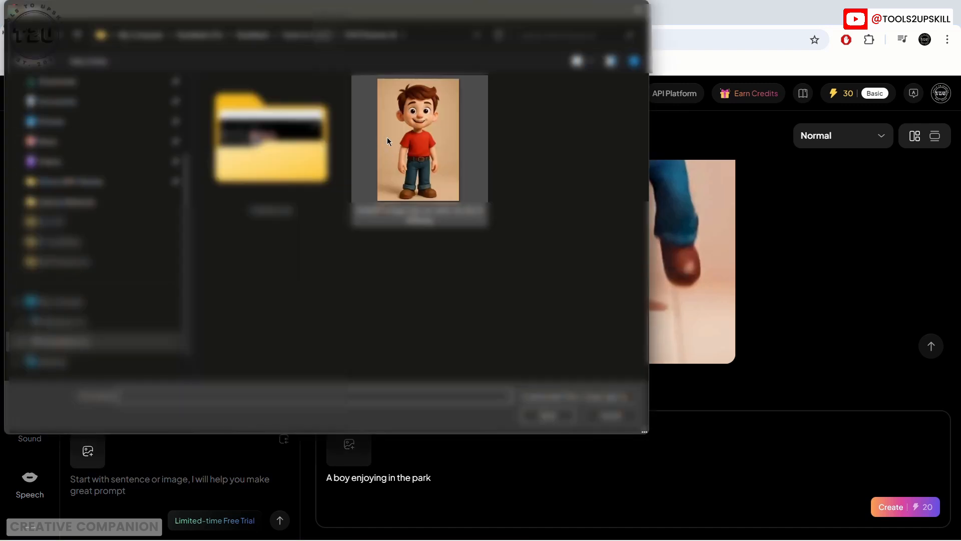
left_click(387, 140)
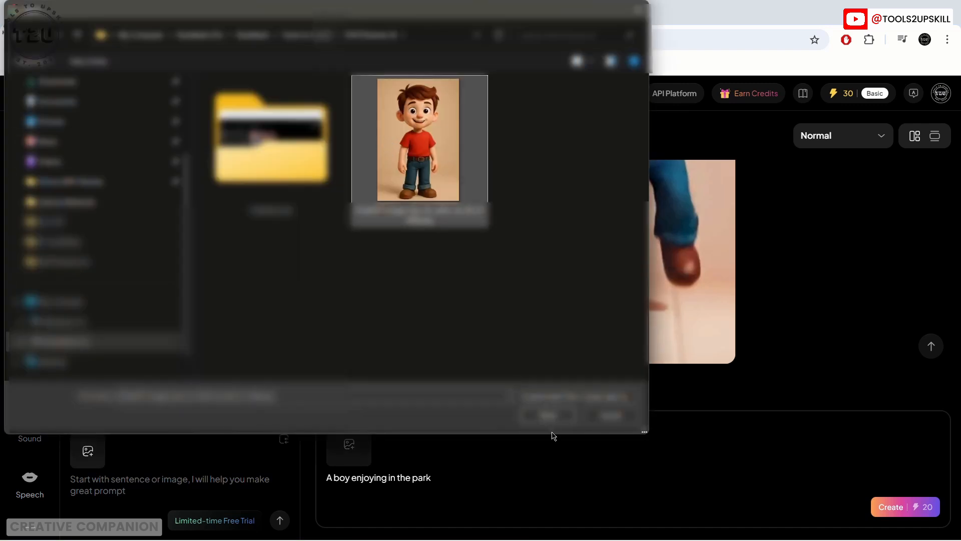
left_click(549, 415)
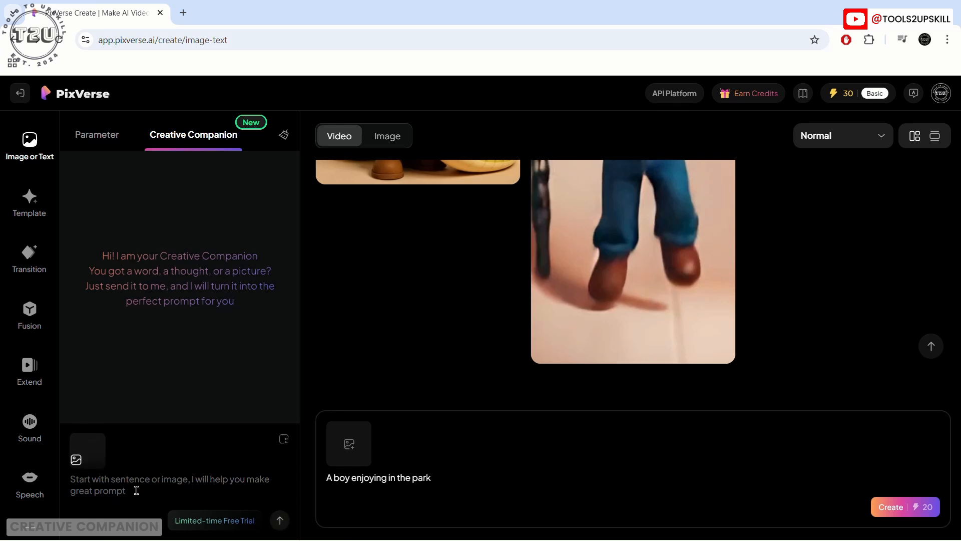
left_click(281, 521)
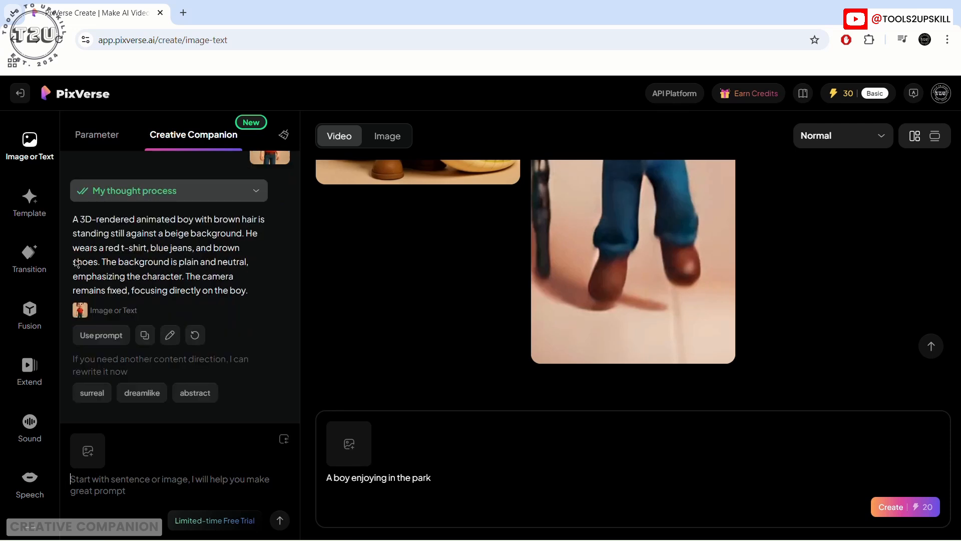
Step: Copy the full prompt text that Creative Companion wrote for the boy's image
left_click_drag(75, 218, 261, 295)
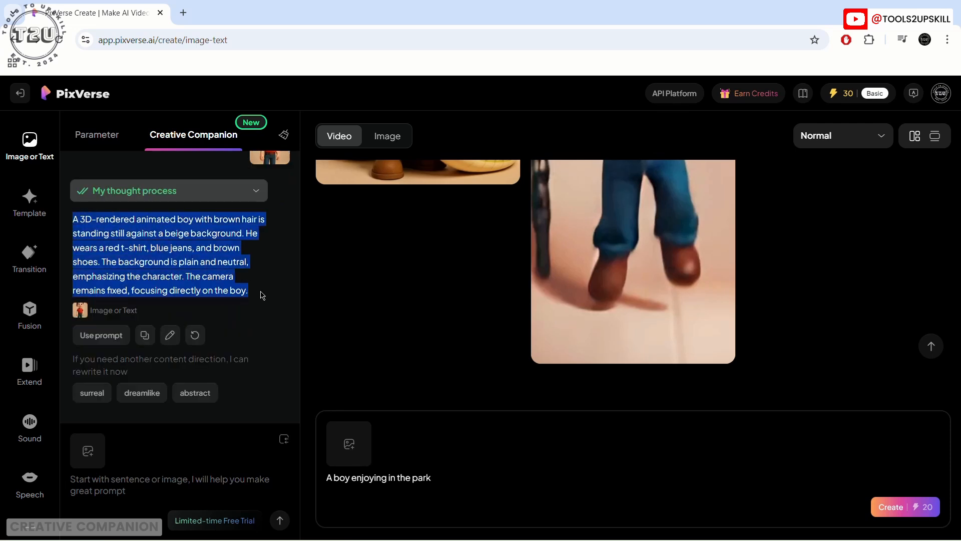
right_click(111, 226)
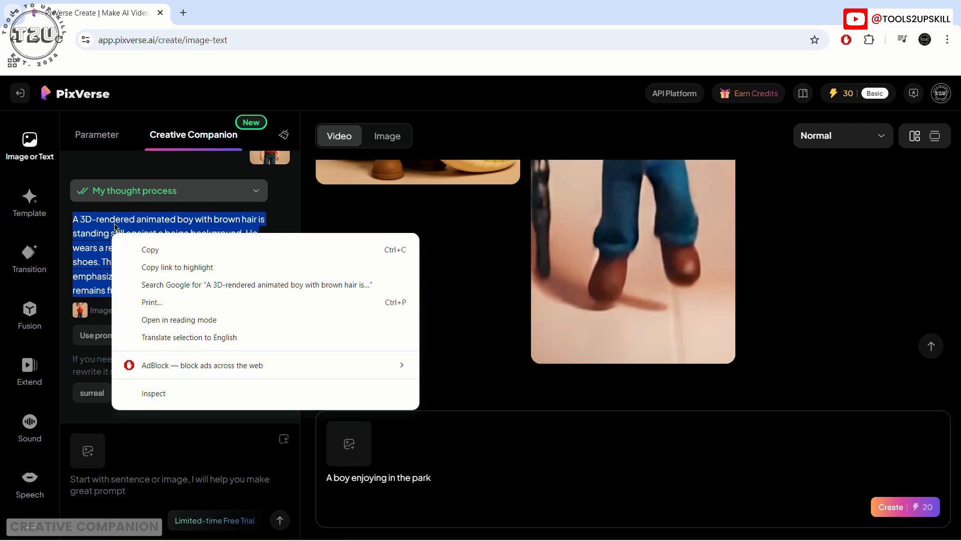
left_click(149, 247)
left_click(254, 309)
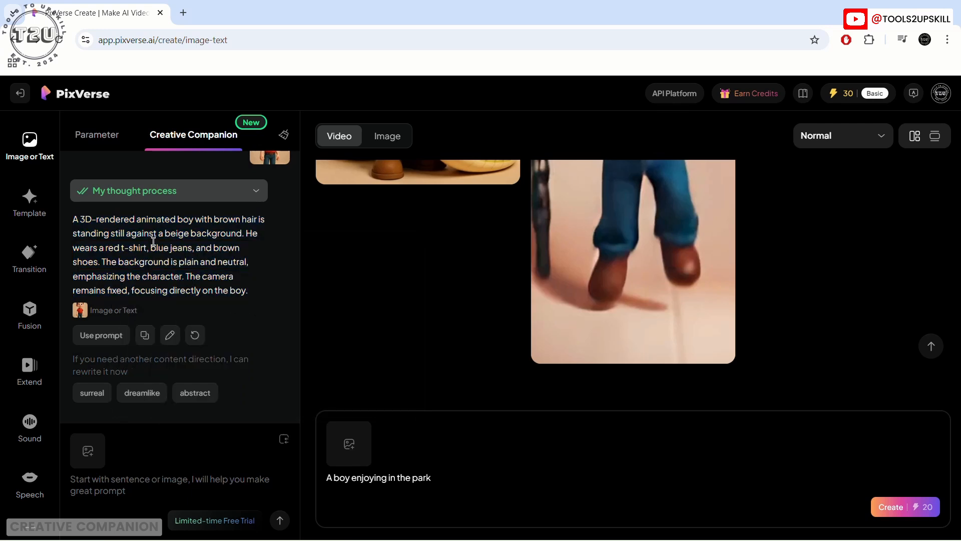
left_click_drag(74, 223, 255, 296)
left_click(271, 301)
Step: Reset the Creative Companion conversation and return to the video parameters
left_click(284, 134)
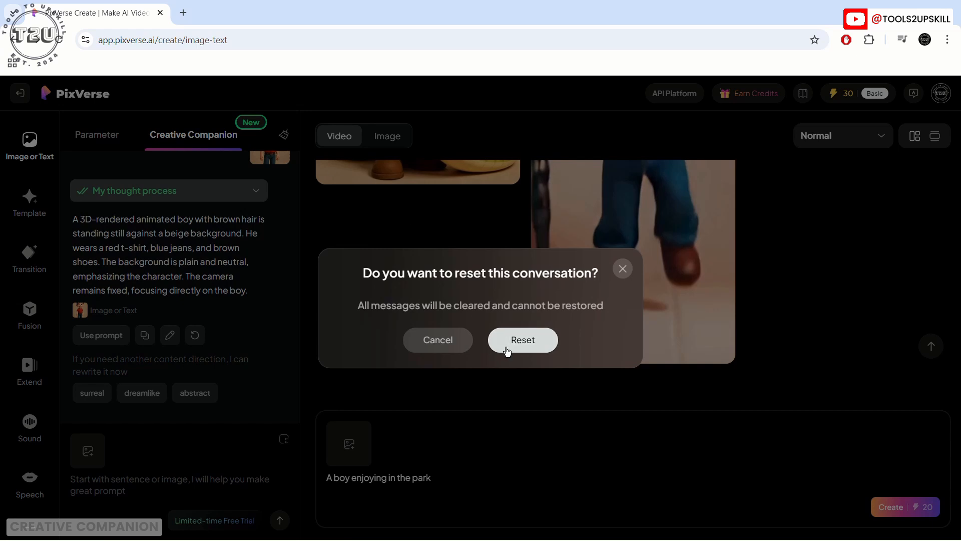
left_click(505, 344)
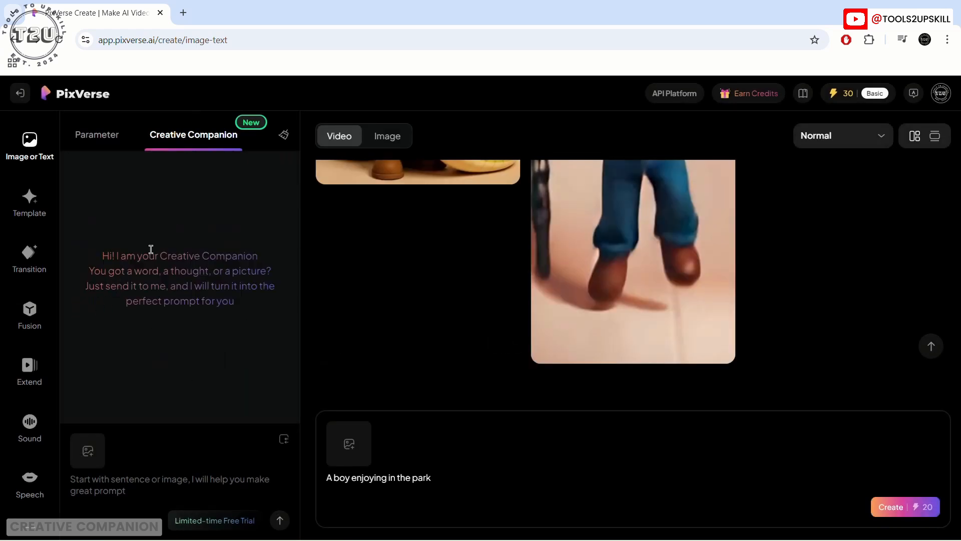
left_click(96, 134)
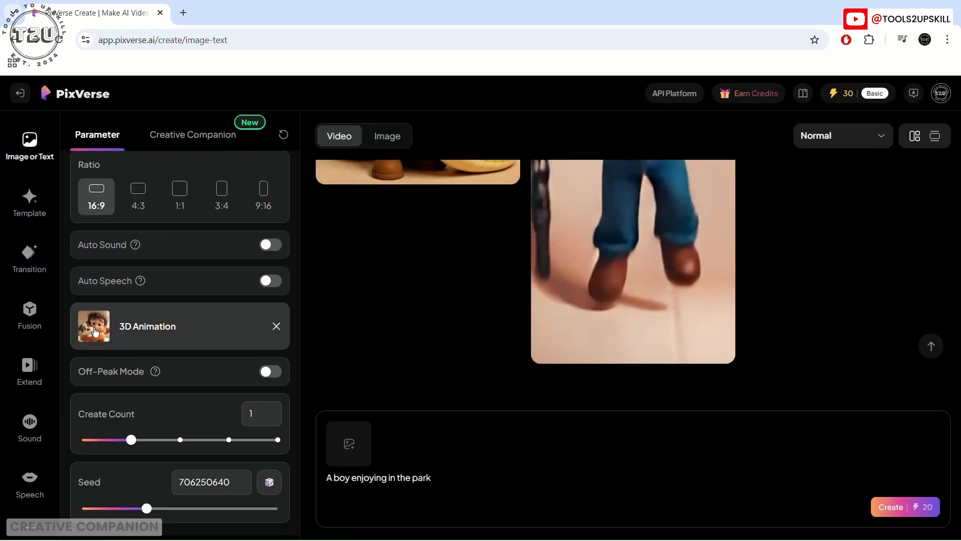
Step: Return to the PixVerse home page and review the daily and one-time rewards in the Refer & Earn Reward Center, closing it when done
scroll(29, 317, "down", 2)
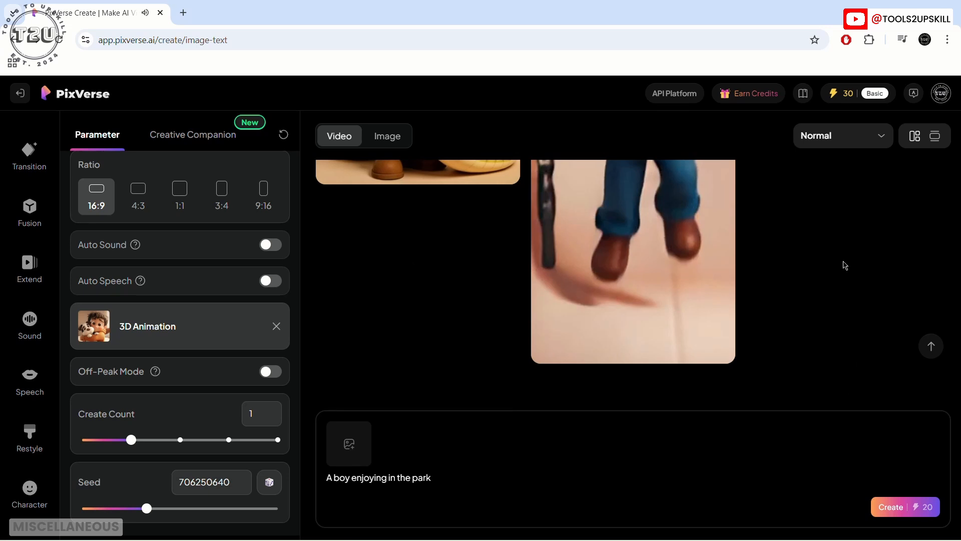
left_click(25, 94)
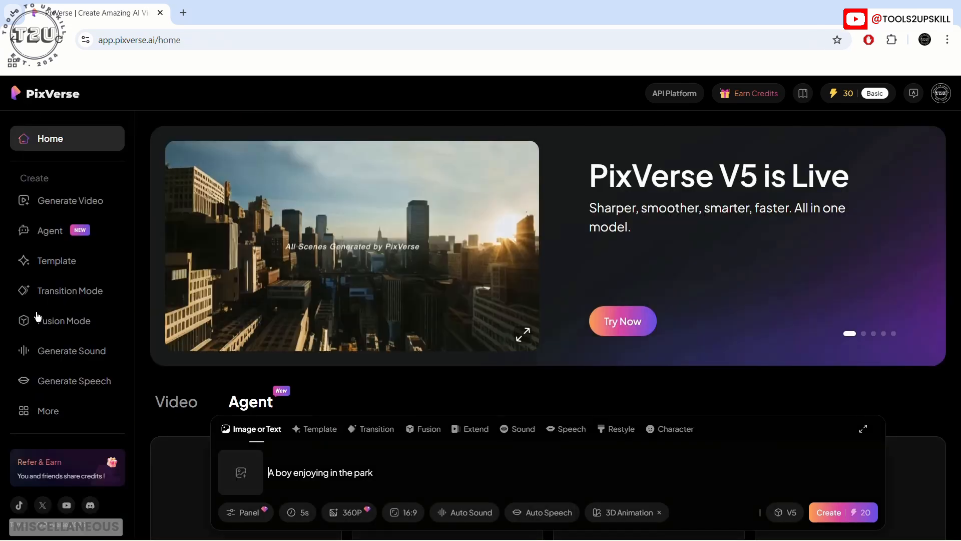
left_click(46, 471)
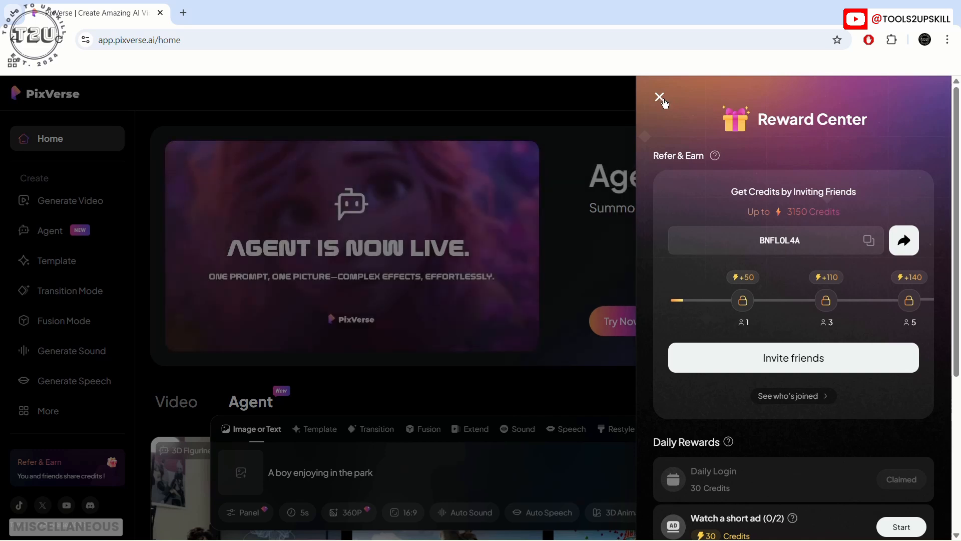
scroll(714, 292, "down", 3)
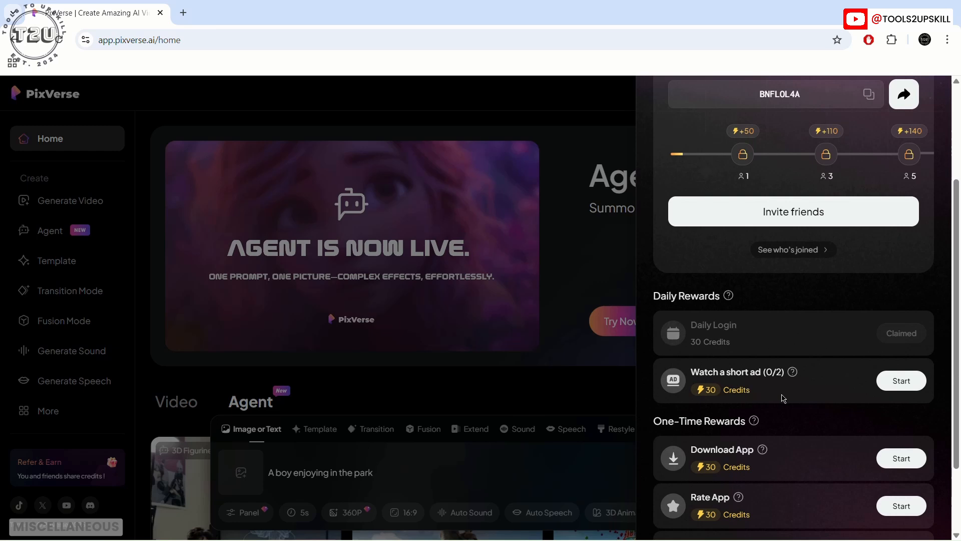
scroll(756, 401, "down", 2)
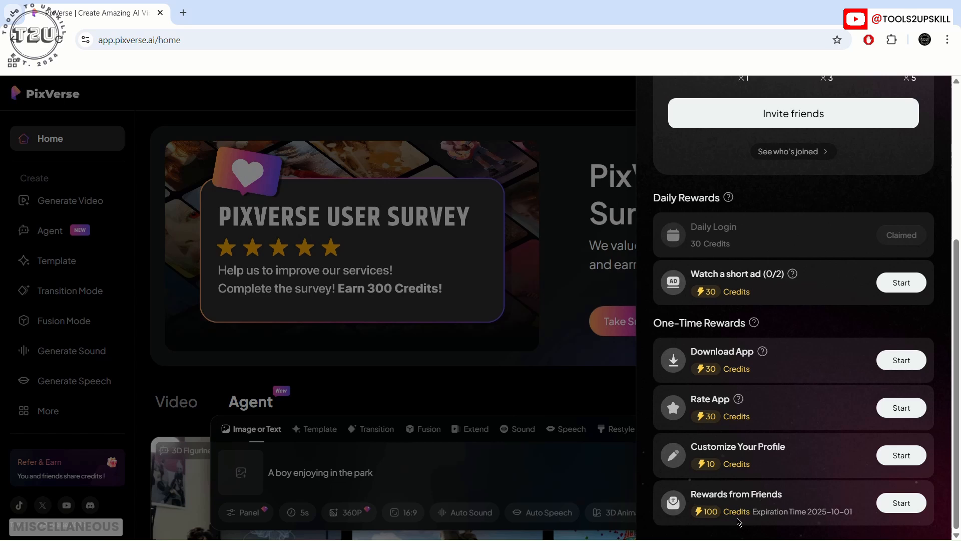
left_click(602, 106)
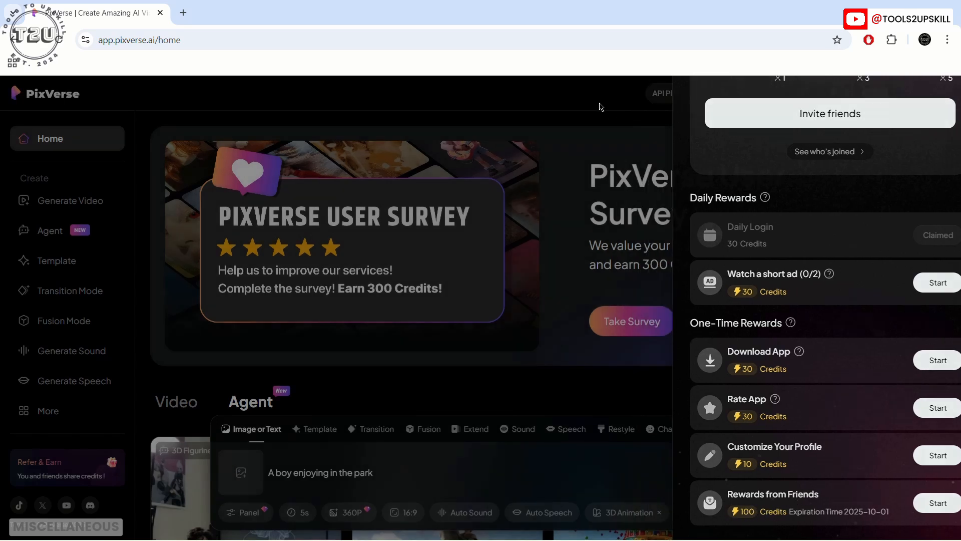
Step: View the subscription plans page, and return to the home page to look at the available interface languages
left_click(839, 97)
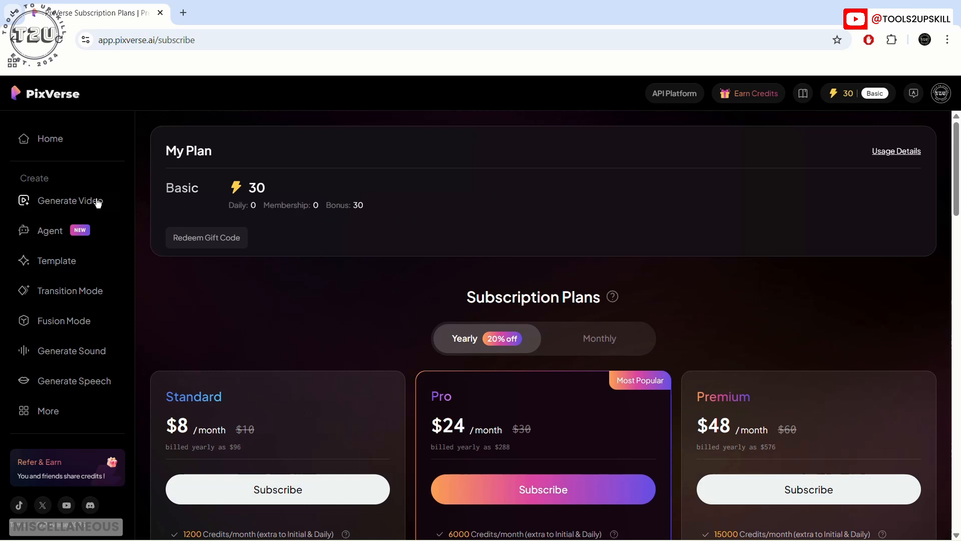
left_click(52, 140)
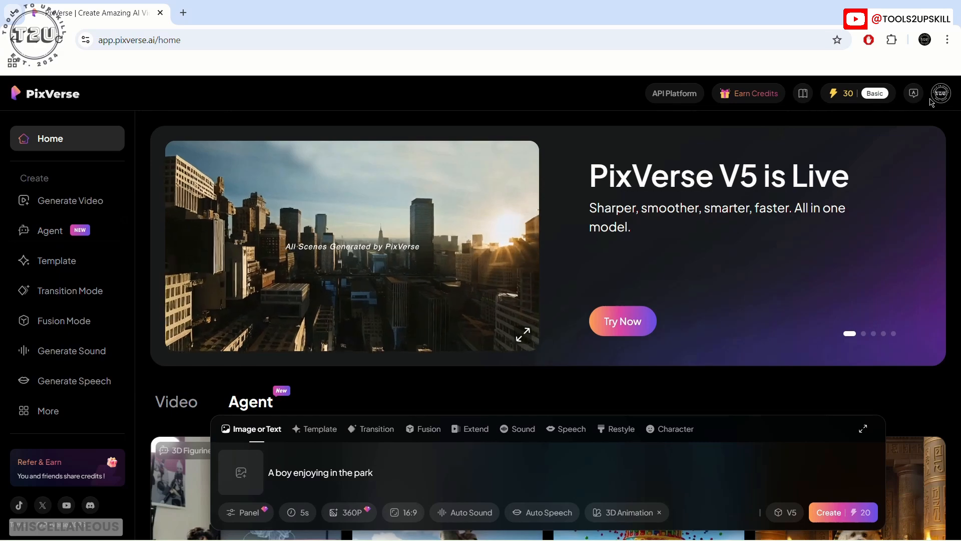
mouse_move(919, 105)
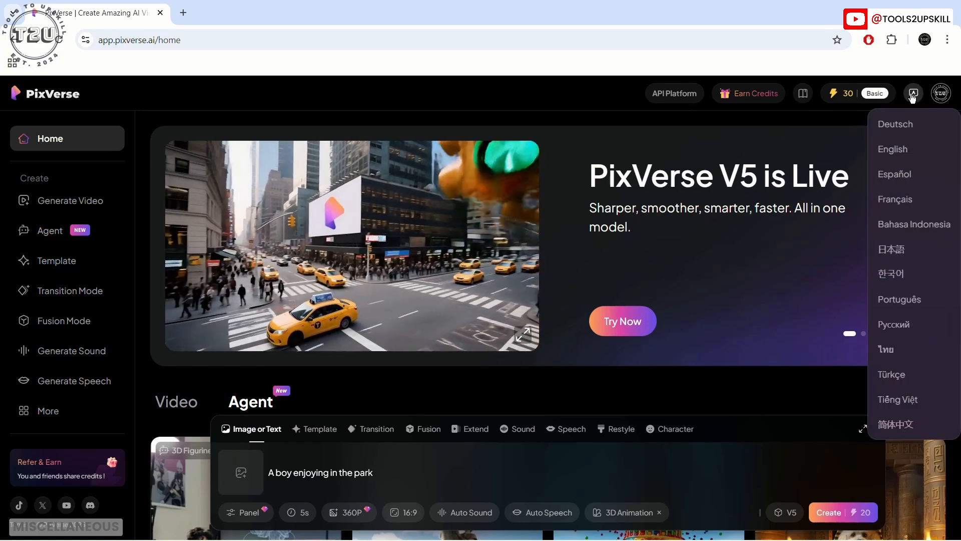
scroll(902, 418, "down", 3)
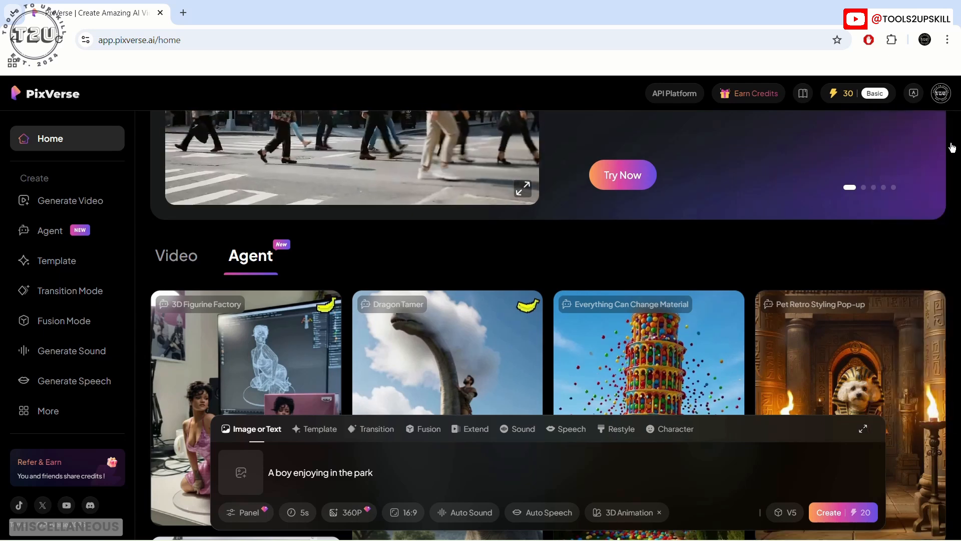
Step: View the account's UserInfo details and close them
mouse_move(940, 92)
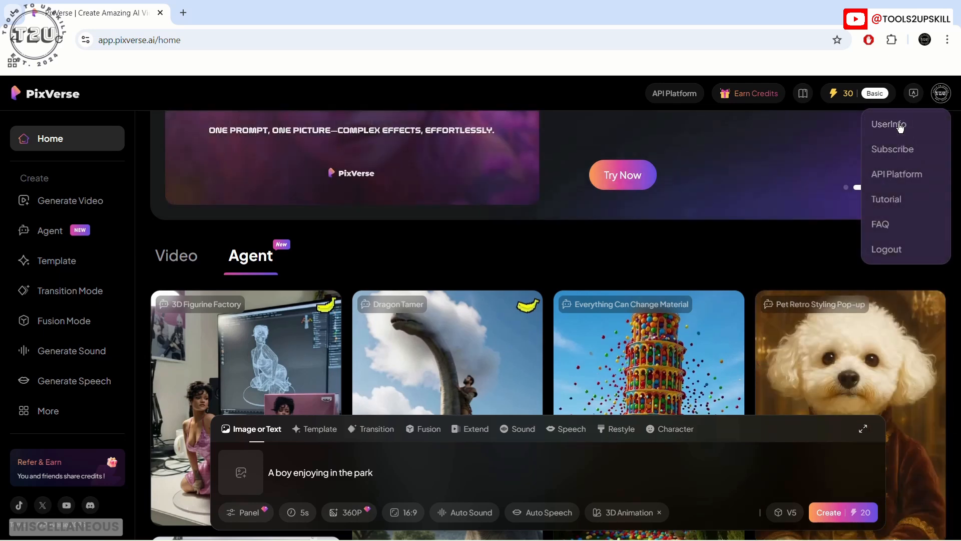
left_click(900, 127)
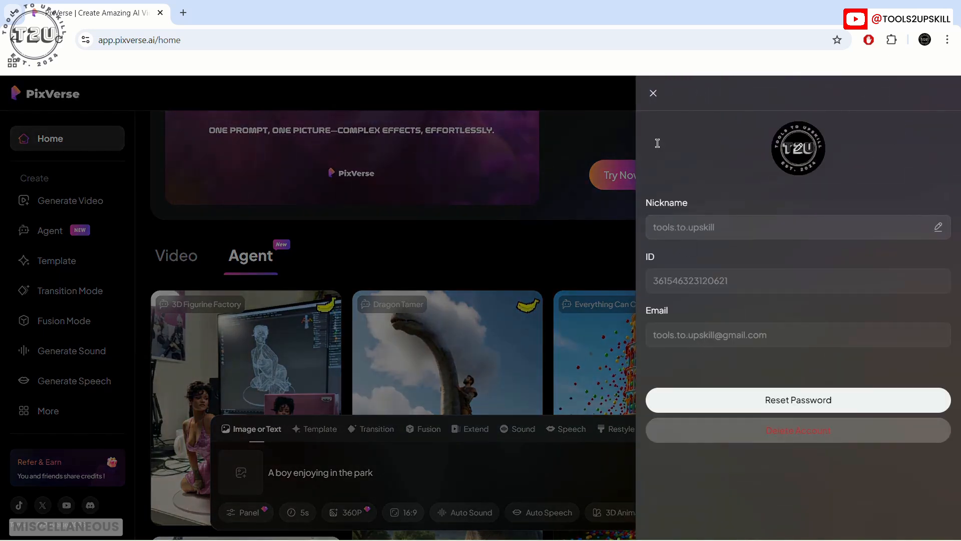
left_click(653, 94)
Step: Open the Subscribe page from the account options and look through the subscription plans
mouse_move(939, 98)
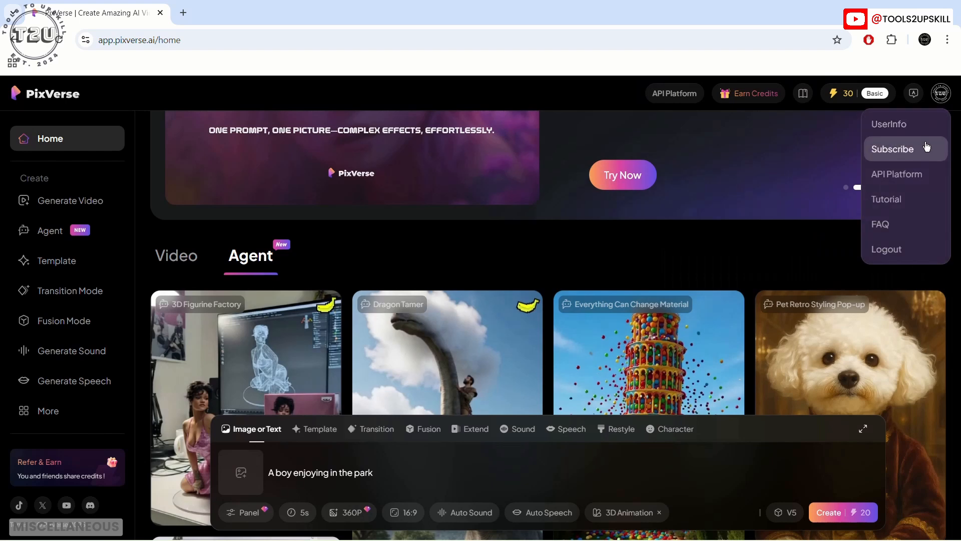
left_click(914, 148)
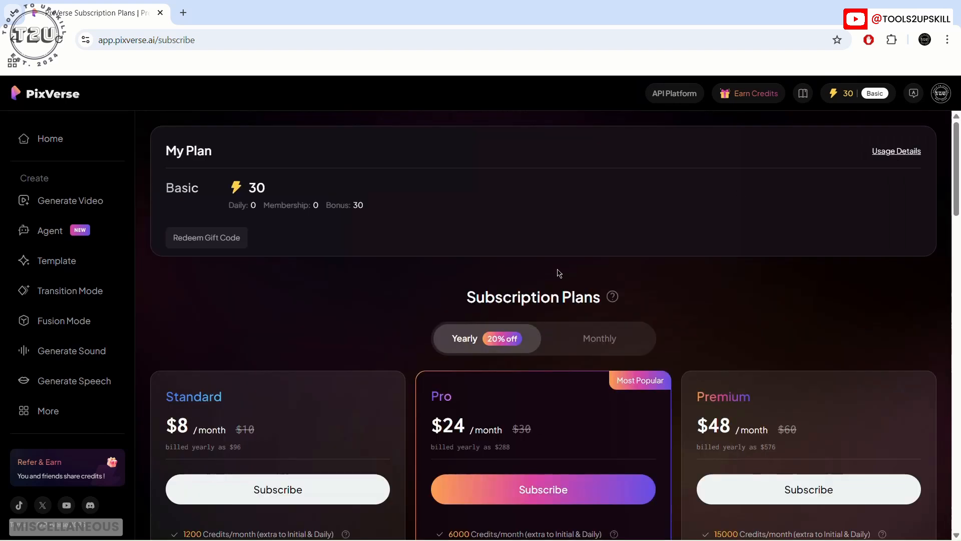
scroll(558, 273, "down", 3)
scroll(671, 269, "up", 3)
Step: Open the API Platform from the account options and dismiss its onboarding occupation question
mouse_move(935, 99)
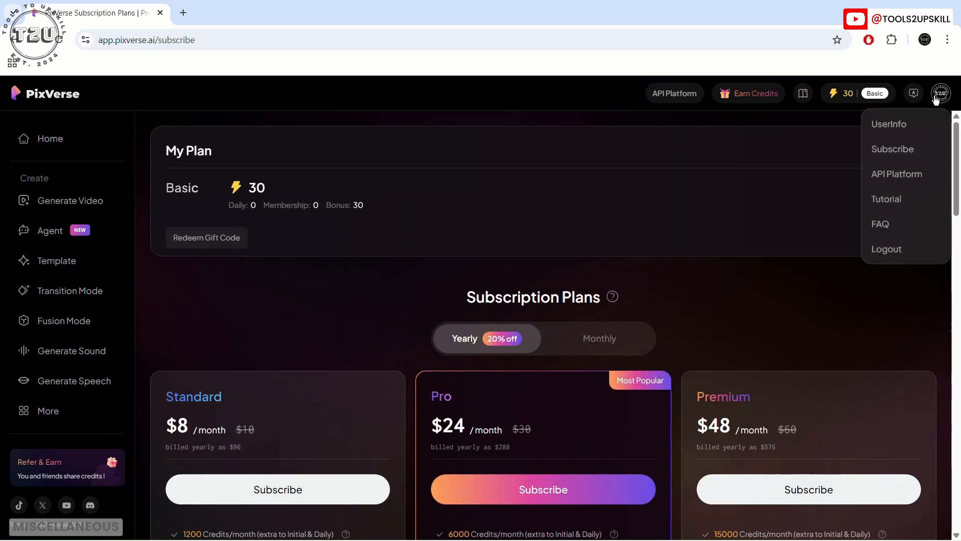
left_click(910, 176)
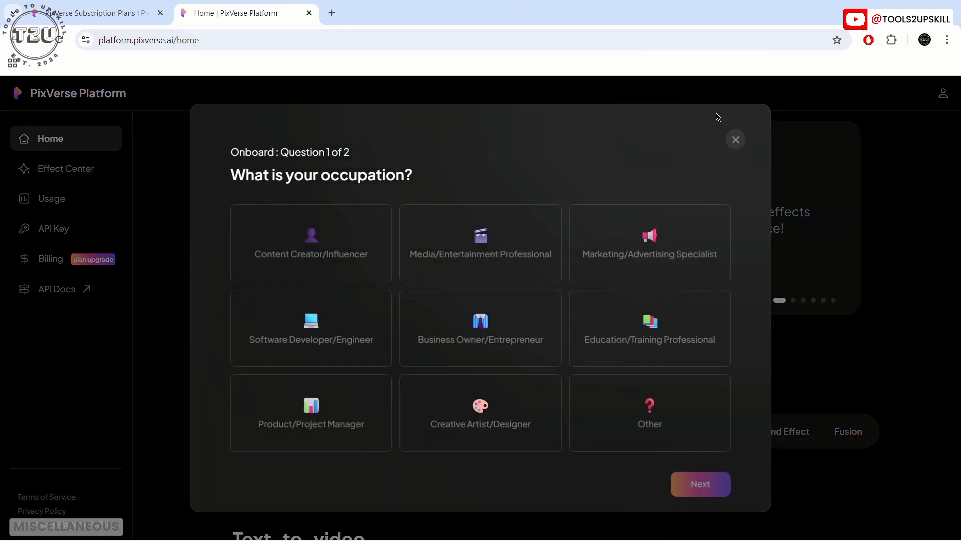
left_click(735, 139)
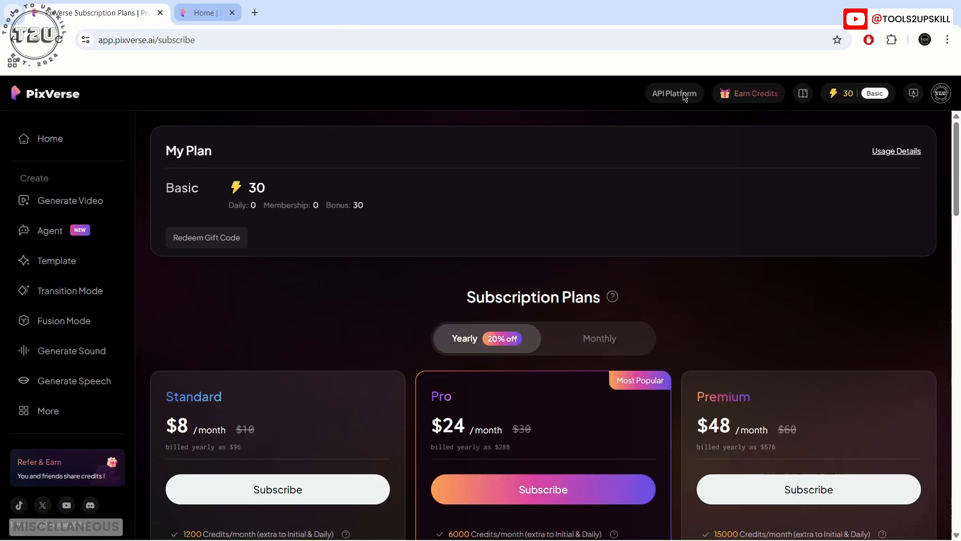
Step: Open the Tutorial guides from the account options, look through the official guides list and close the page
left_click(939, 93)
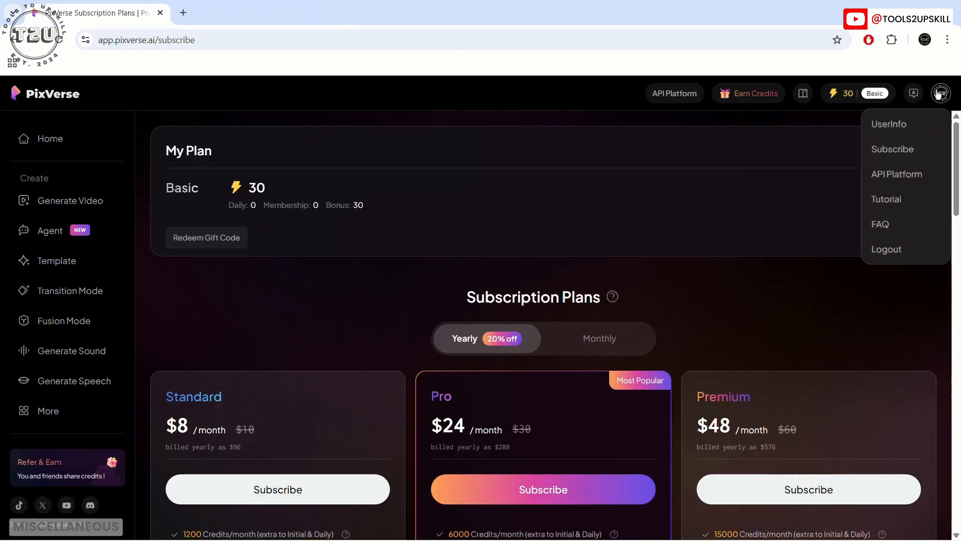
left_click(891, 200)
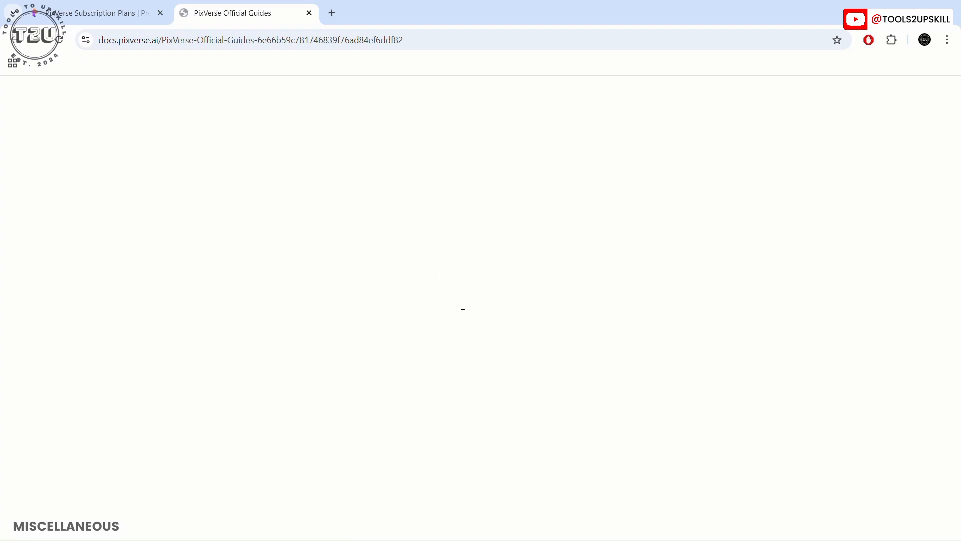
scroll(470, 296, "down", 5)
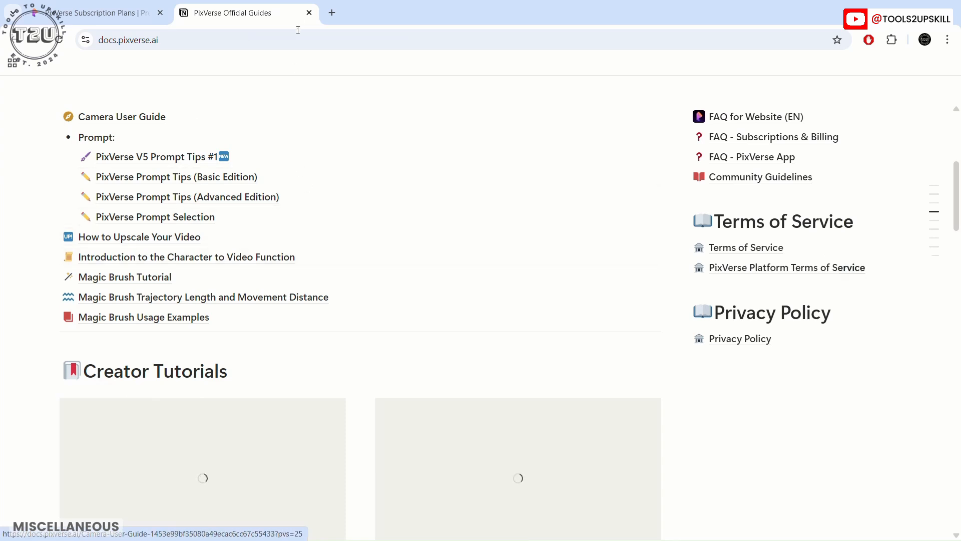
left_click(309, 13)
Step: Open the website FAQ from the account options, skim its questions and close the page
mouse_move(942, 93)
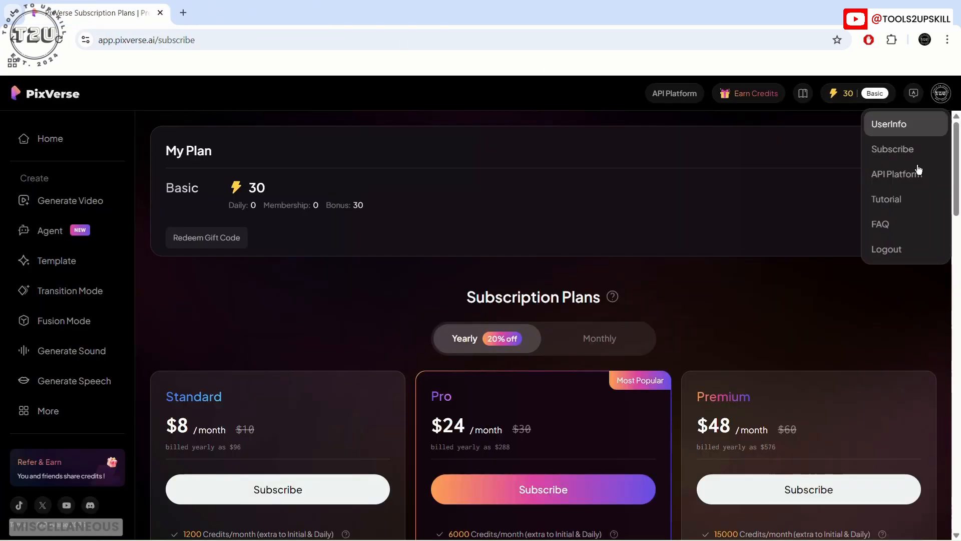
left_click(883, 224)
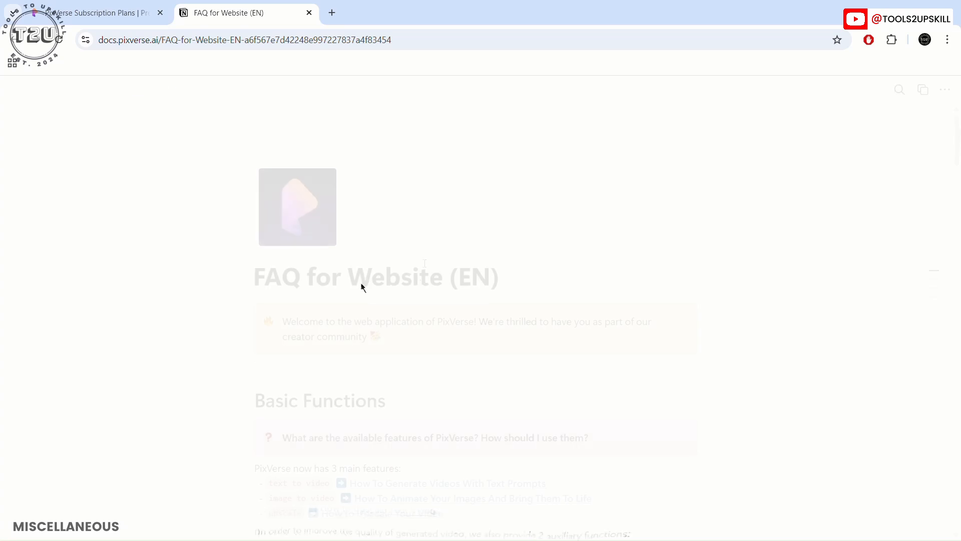
scroll(391, 285, "down", 5)
left_click(310, 13)
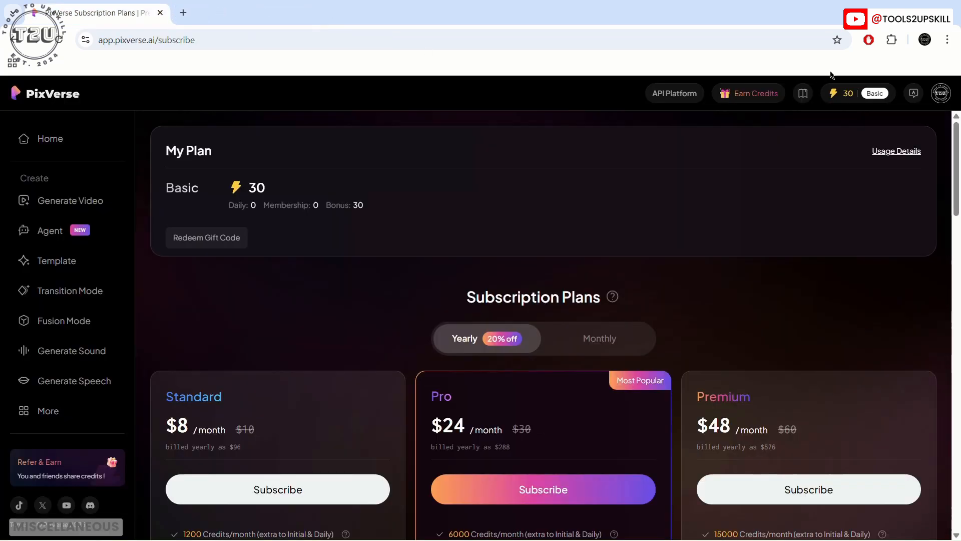
Step: Show the account options including Logout, and briefly view the Earn Credits rewards before closing them
mouse_move(941, 93)
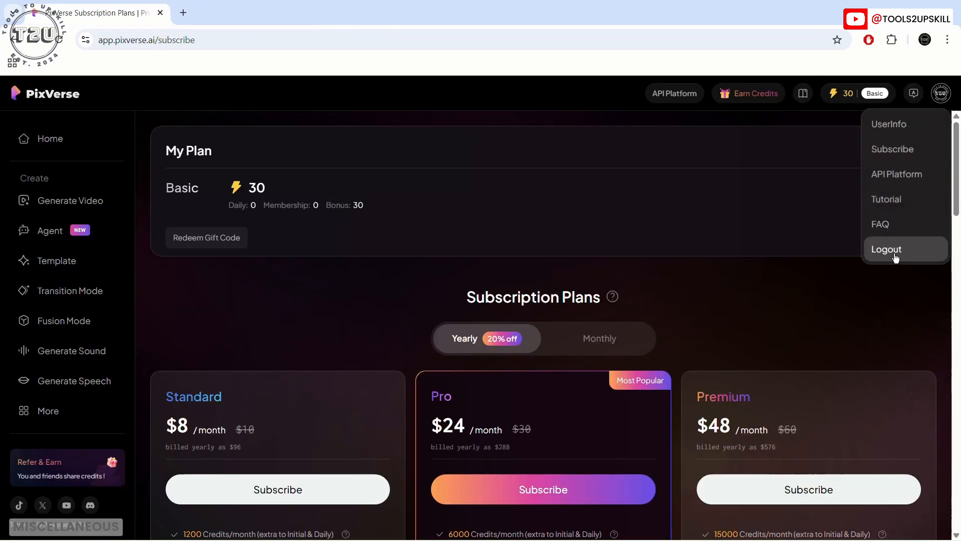
left_click(740, 94)
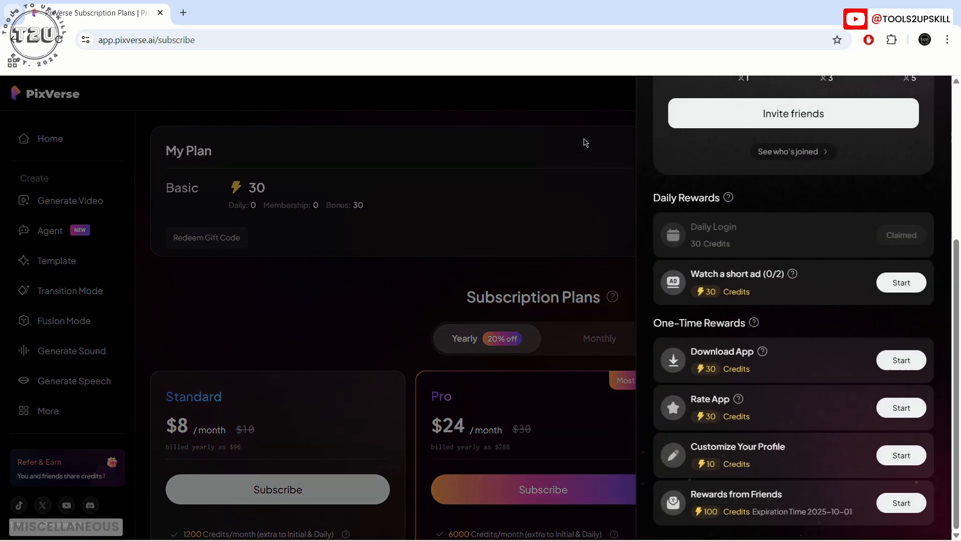
left_click(588, 115)
scroll(65, 400, "down", 2)
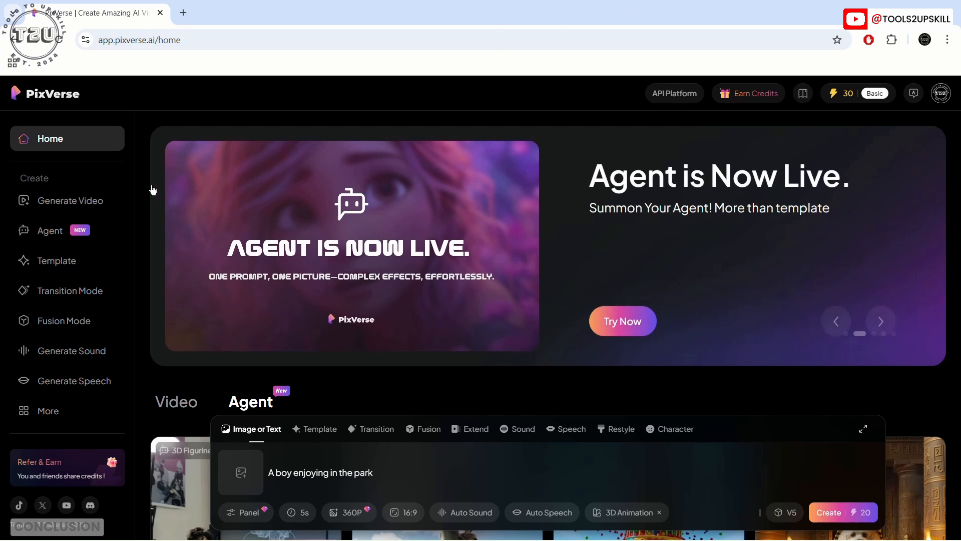
Step: Open Generate Video from the home page and look through the previously generated videos of the boy and the cartoon animal
left_click(63, 211)
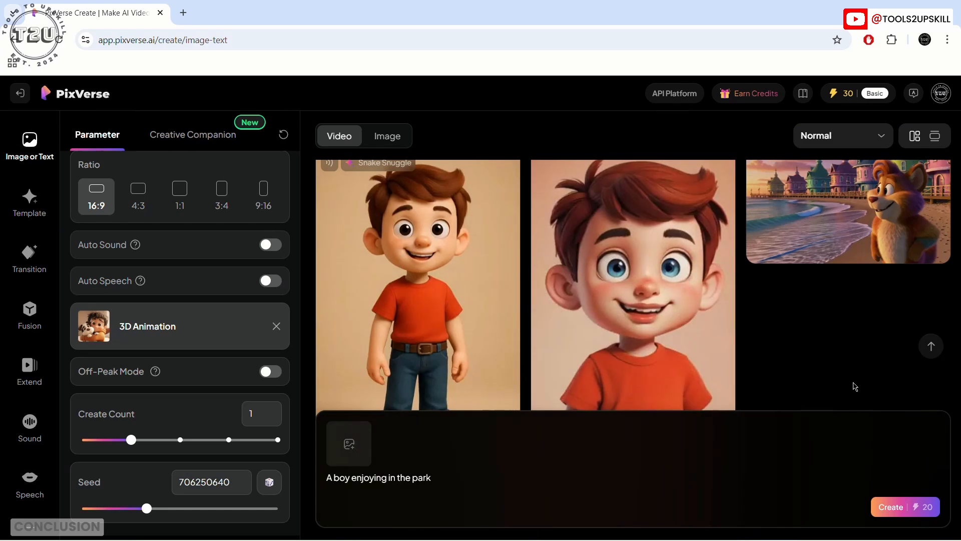
scroll(839, 349, "up", 1)
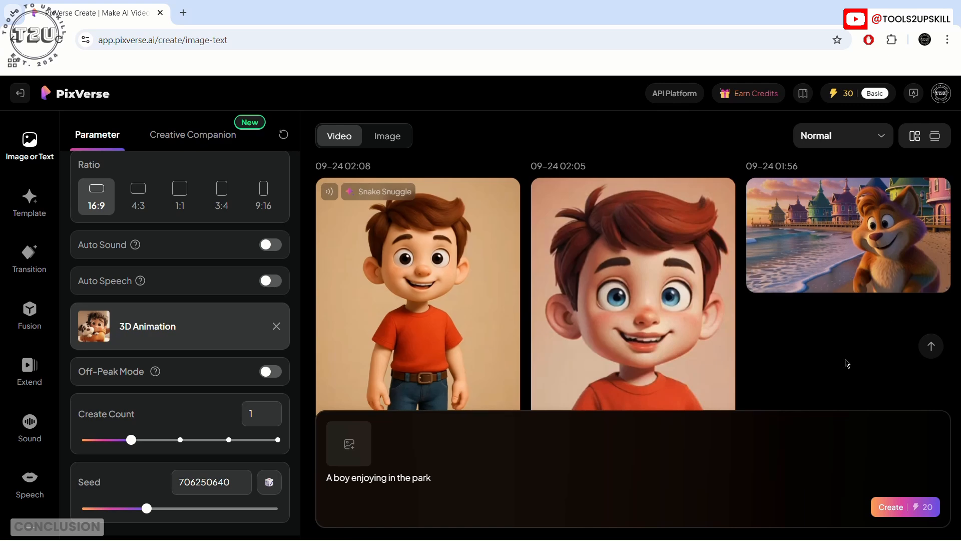
scroll(845, 363, "down", 3)
scroll(781, 359, "up", 3)
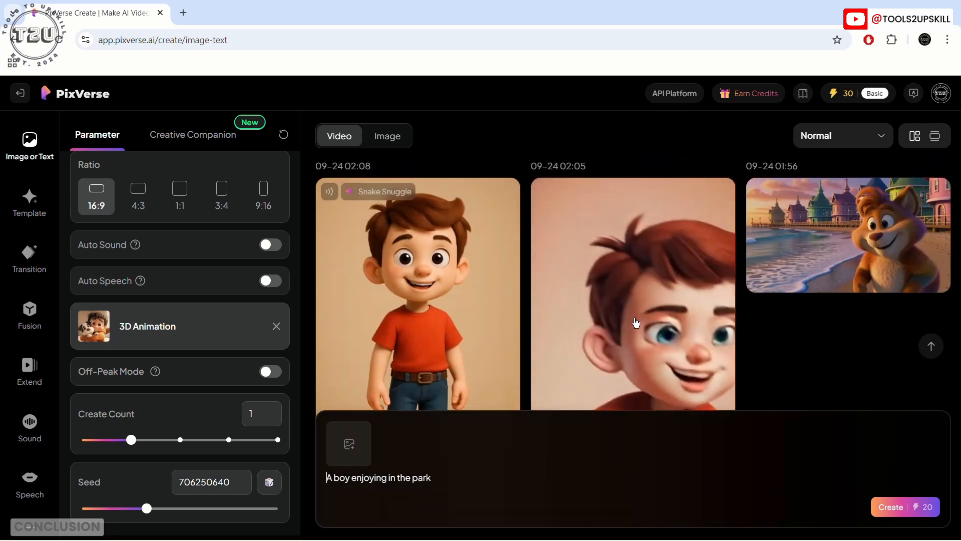
scroll(635, 320, "down", 3)
scroll(633, 300, "up", 2)
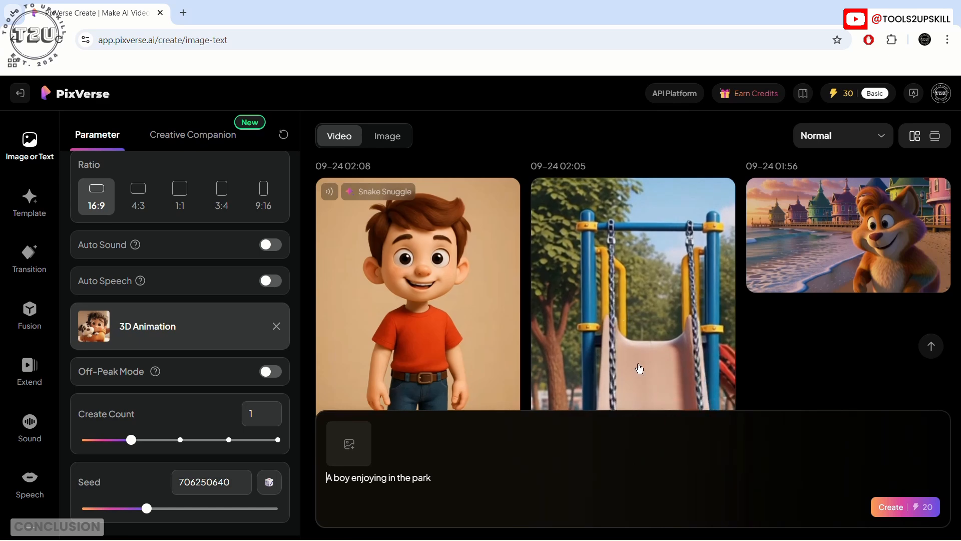
scroll(650, 297, "down", 3)
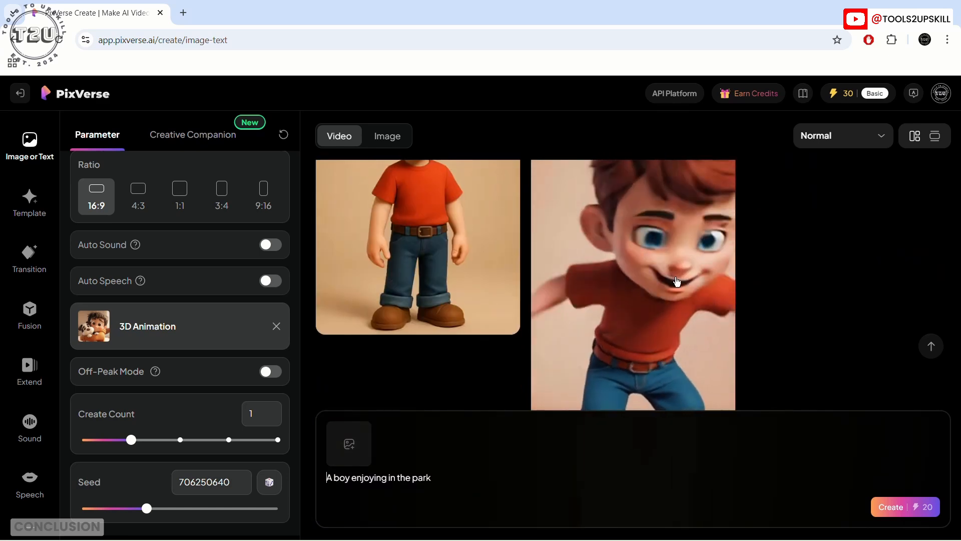
scroll(797, 304, "up", 3)
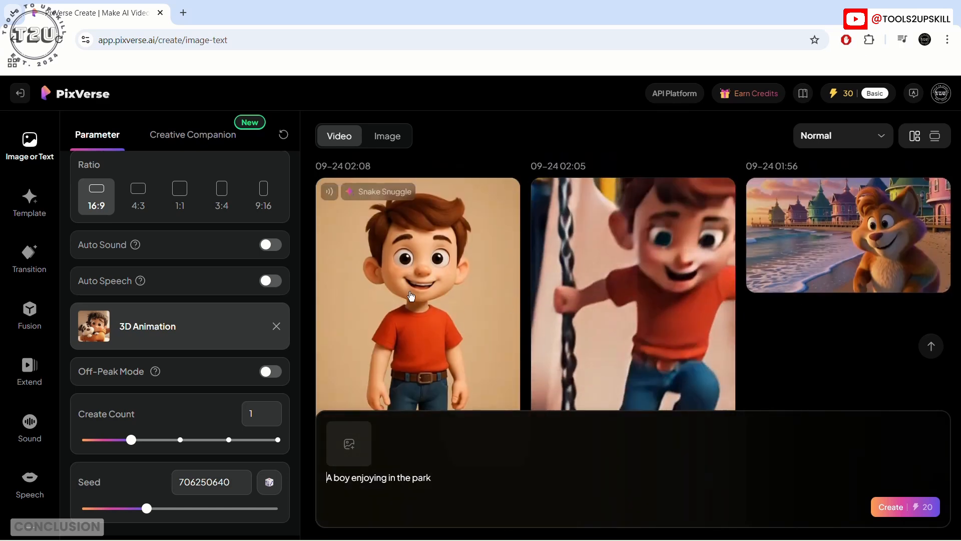